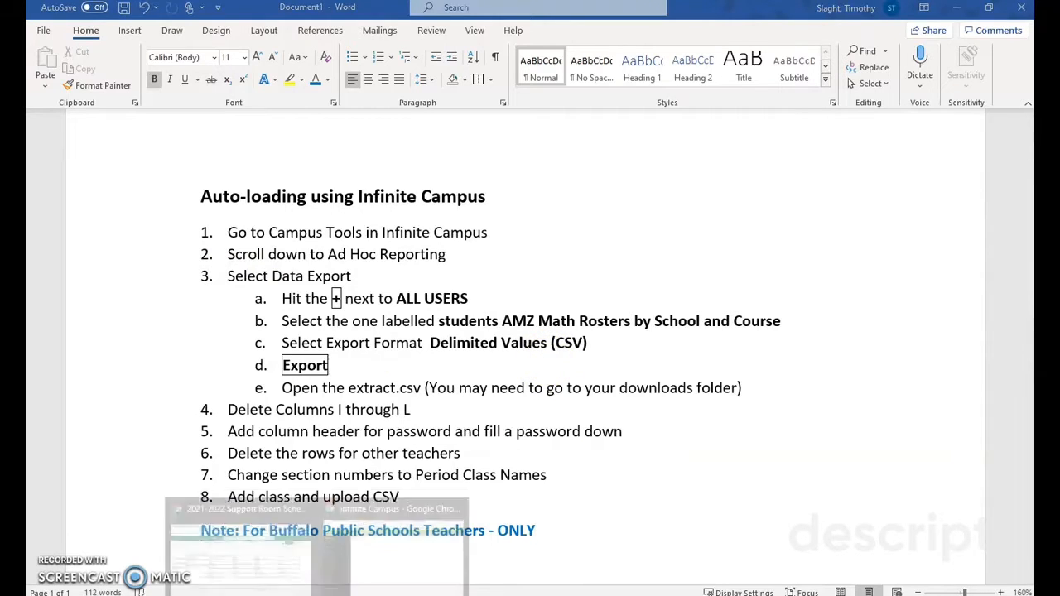
Step: Switch to Infinite Campus, go to Campus Tools and open Data Export under Ad Hoc Reporting
left_click(369, 580)
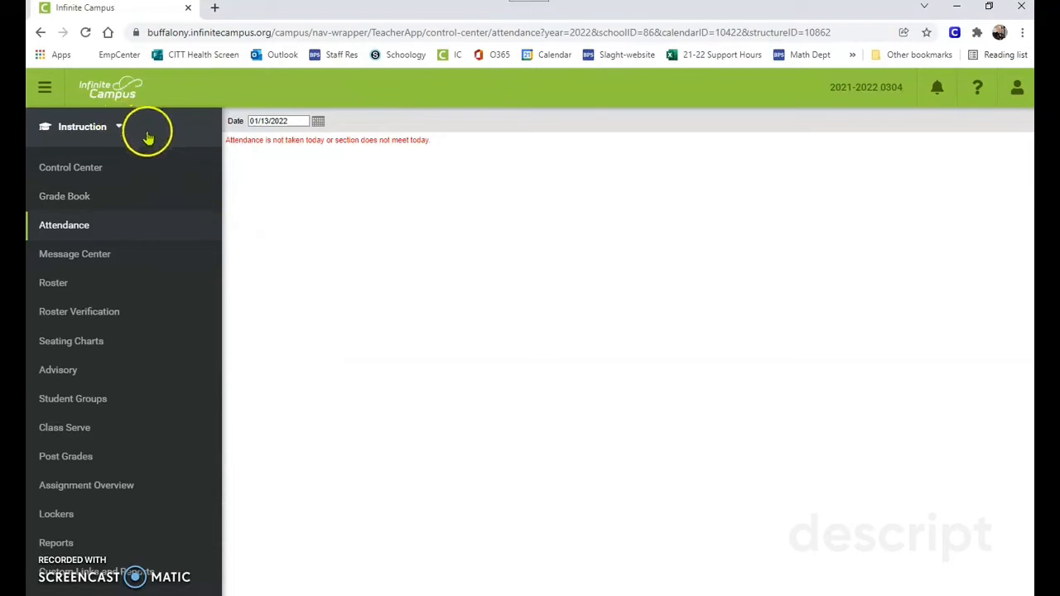
left_click(117, 127)
left_click(225, 217)
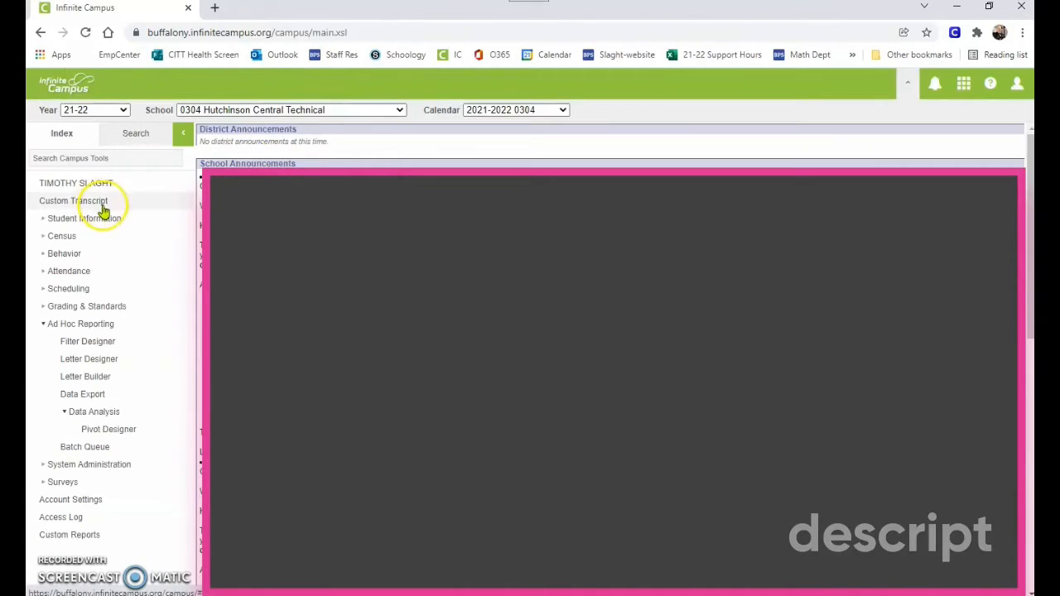
left_click(44, 324)
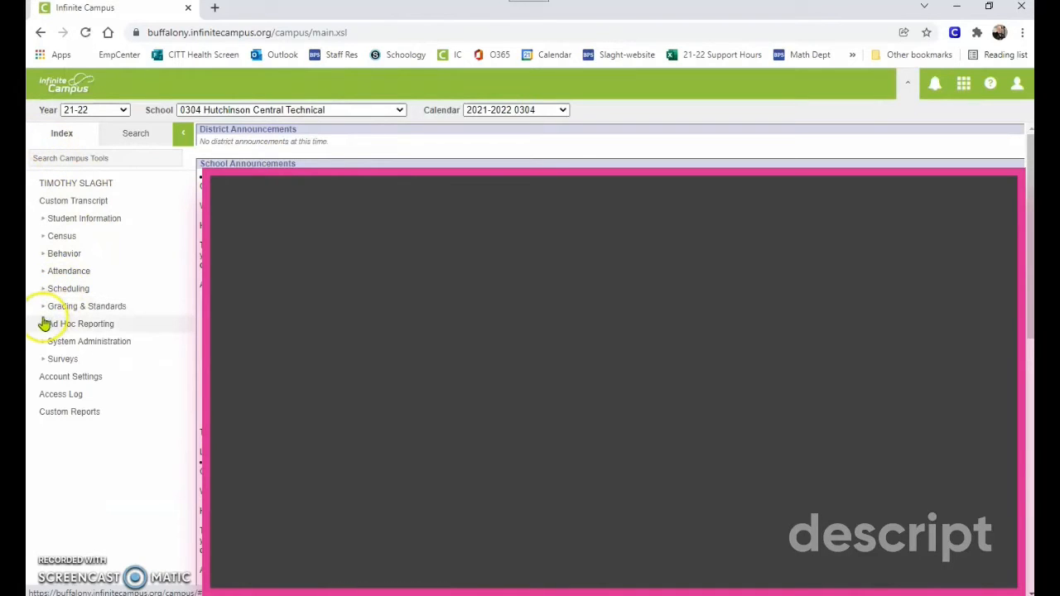
left_click(43, 327)
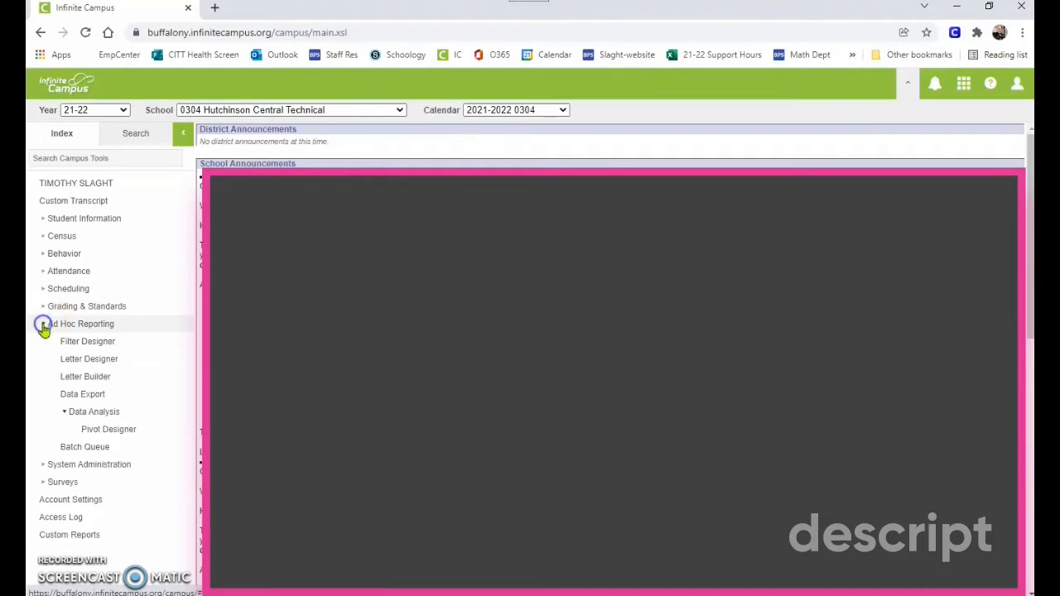
left_click(84, 397)
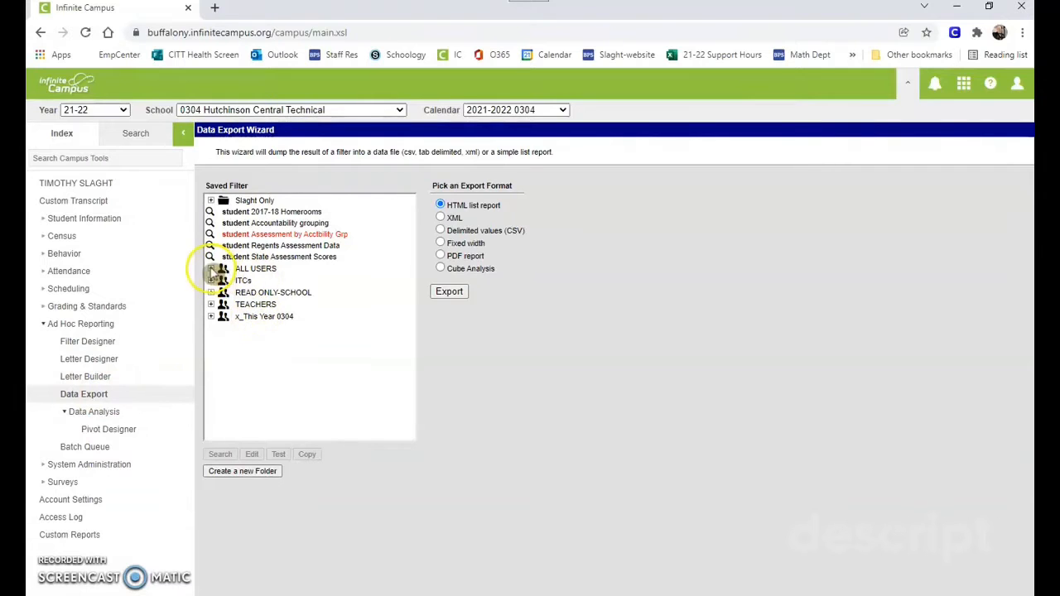
Step: Select the saved filter "student AMZ Math Rosters by School and Course" in the ALL USERS group
left_click(211, 270)
scroll(248, 285, "down", 3)
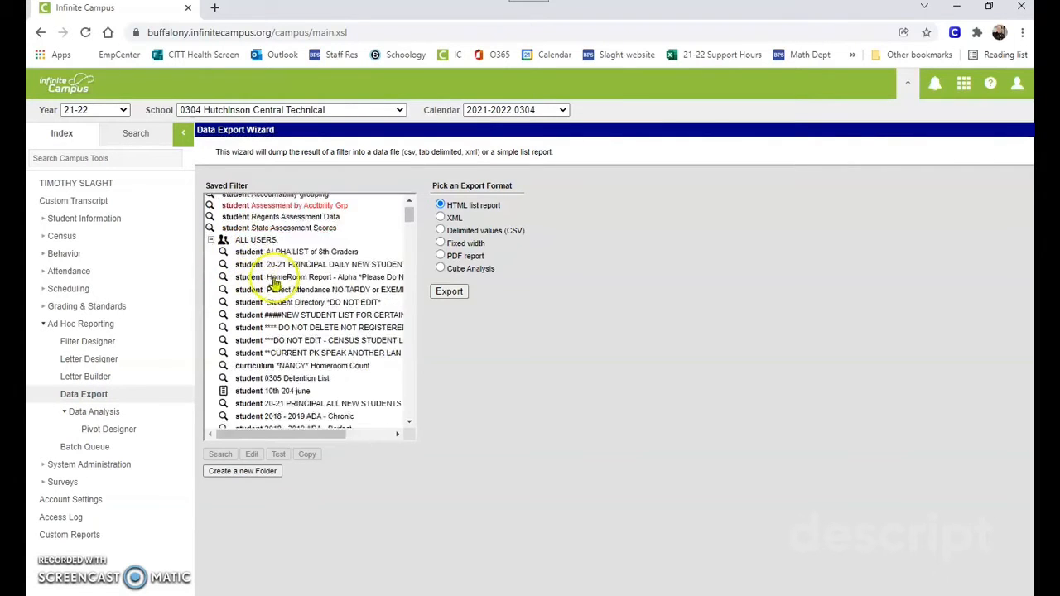
scroll(259, 294, "down", 5)
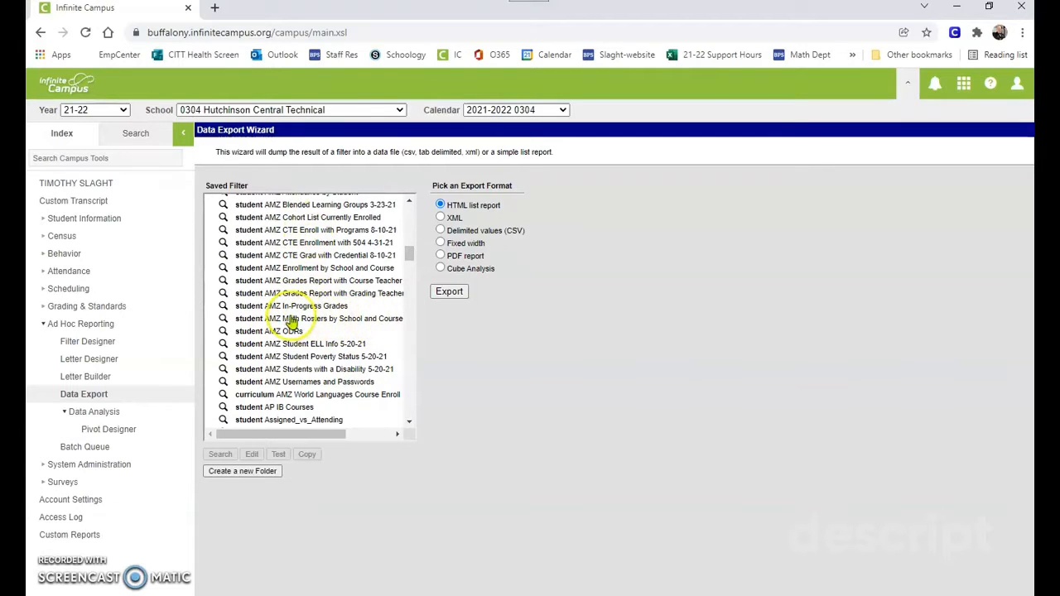
left_click(286, 320)
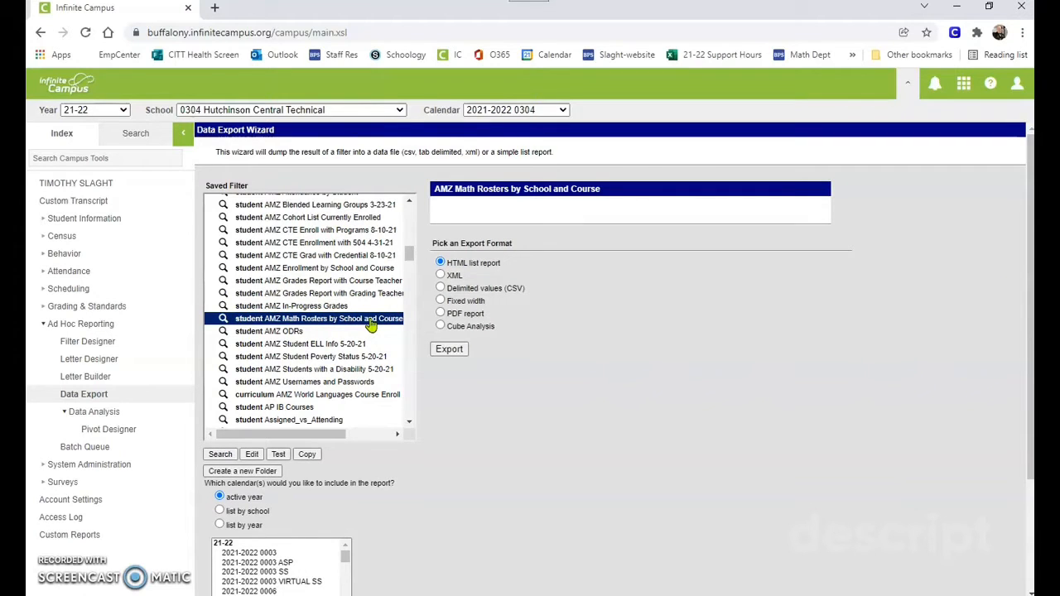
scroll(364, 348, "down", 3)
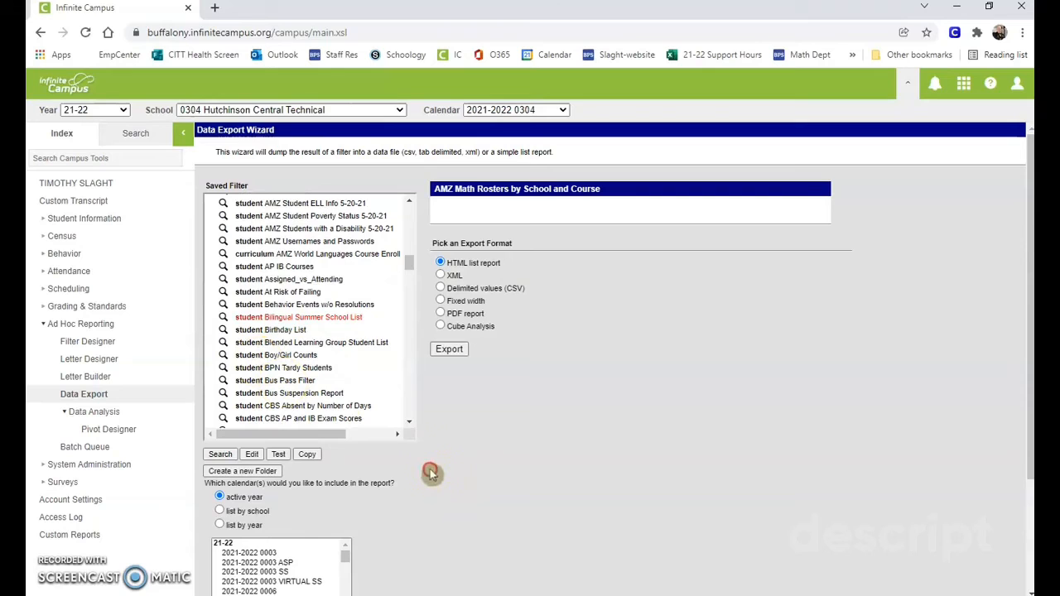
scroll(422, 522, "down", 2)
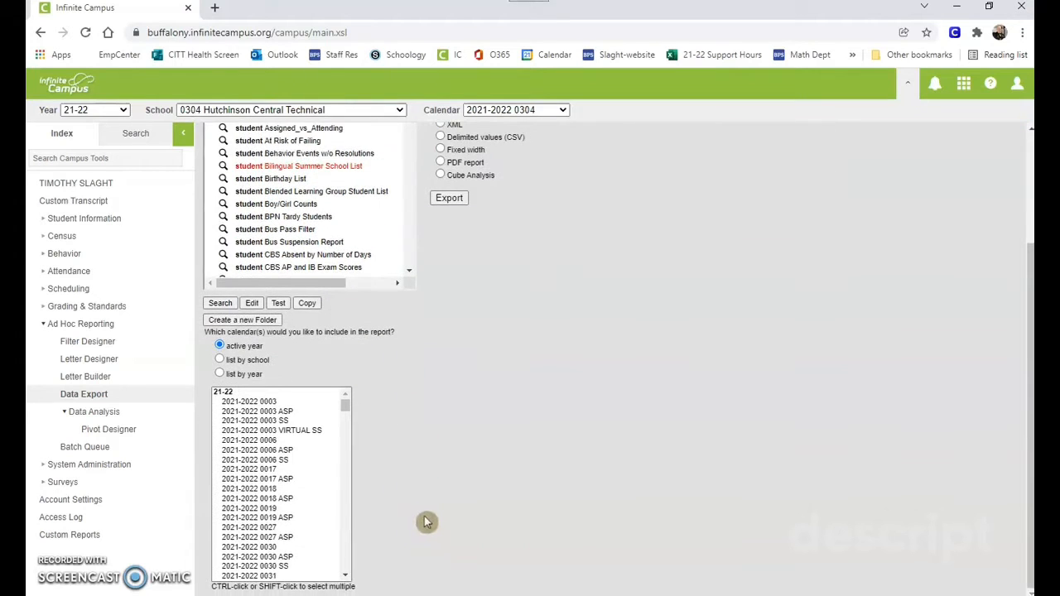
left_click(348, 534)
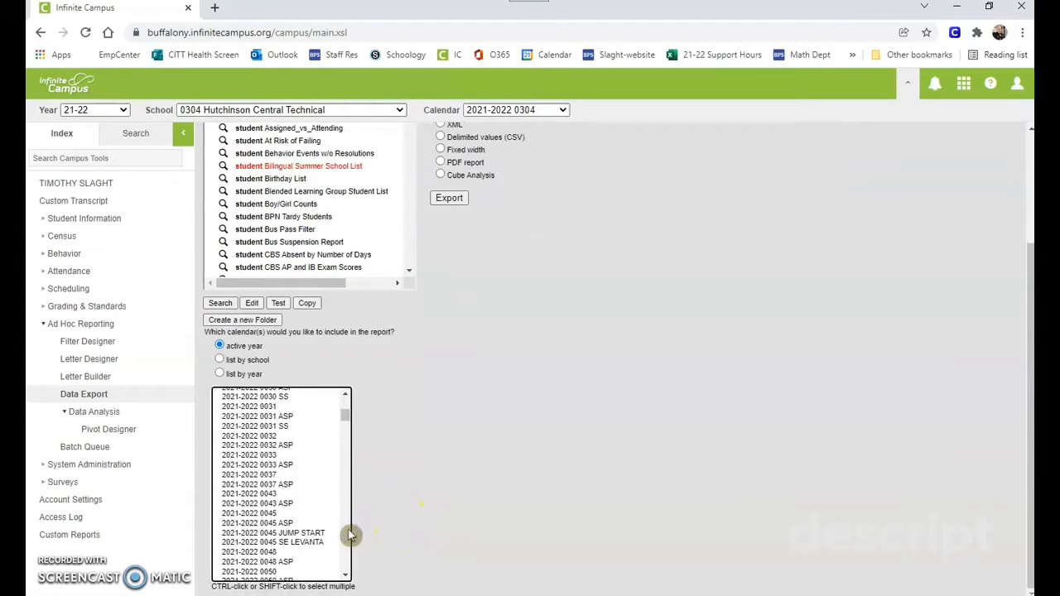
left_click(348, 534)
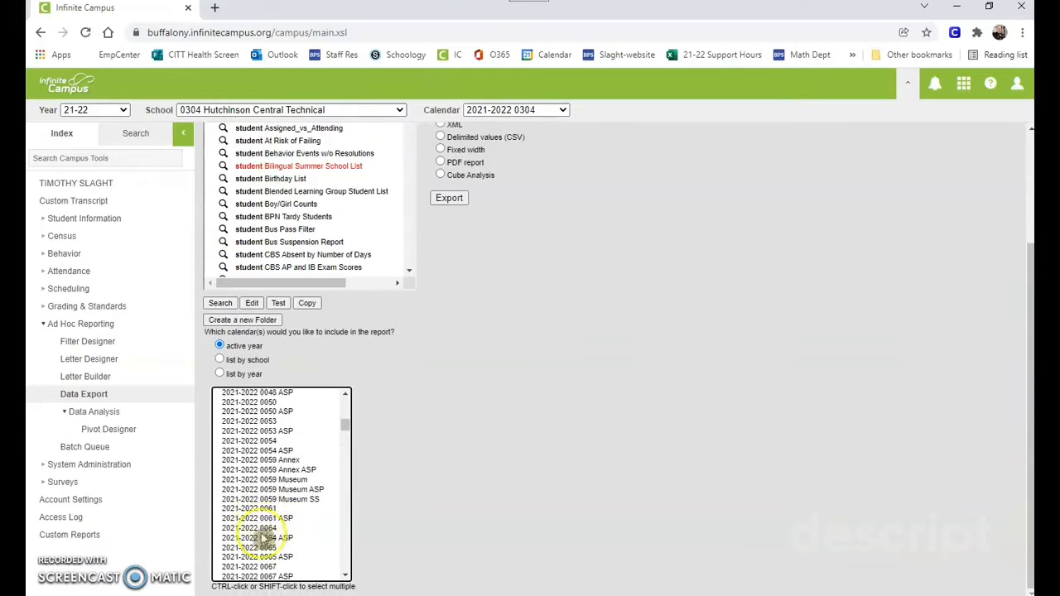
left_click(348, 542)
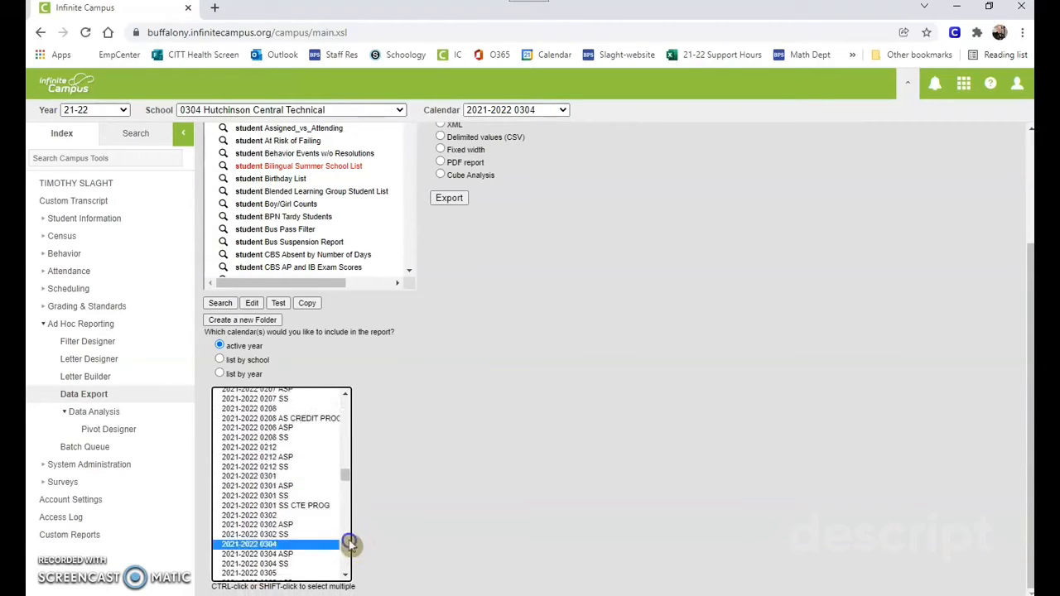
scroll(319, 523, "up", 2)
left_click(249, 432)
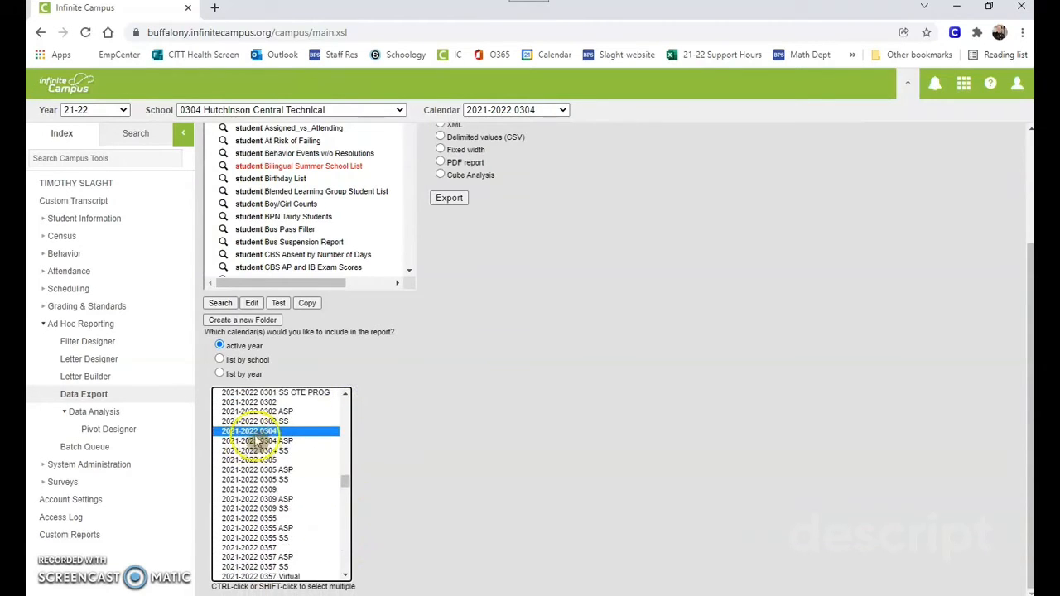
Step: Export the math roster as Delimited values (CSV) and close the blank download window
scroll(454, 454, "up", 2)
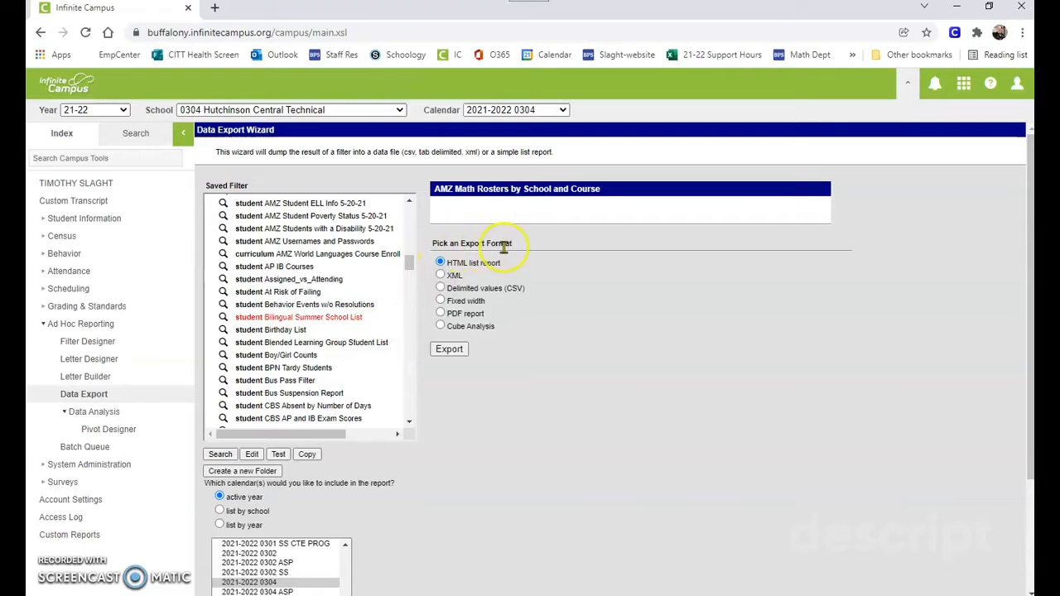
left_click(441, 288)
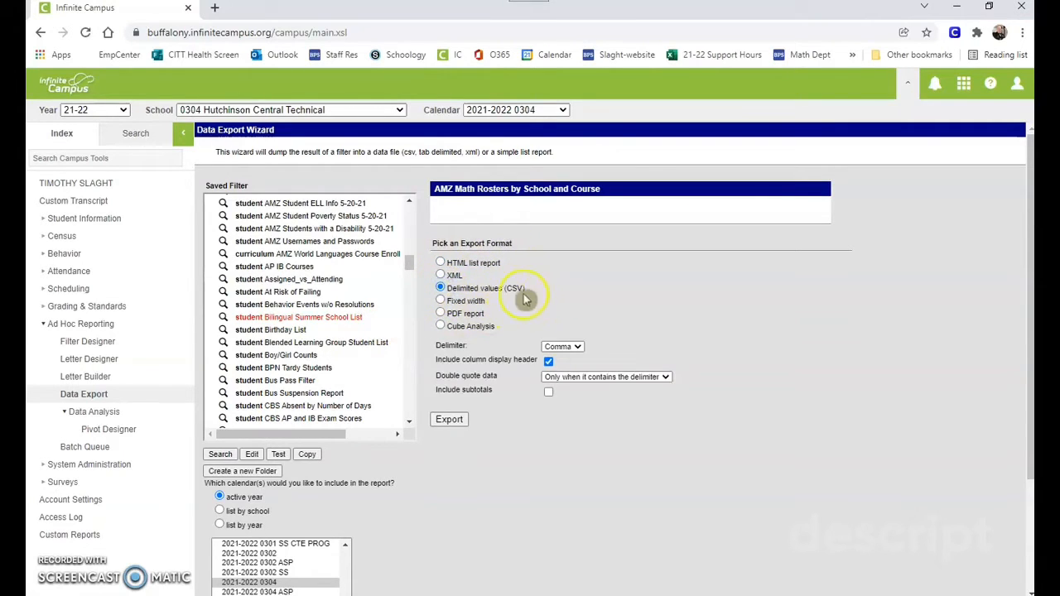
left_click(452, 420)
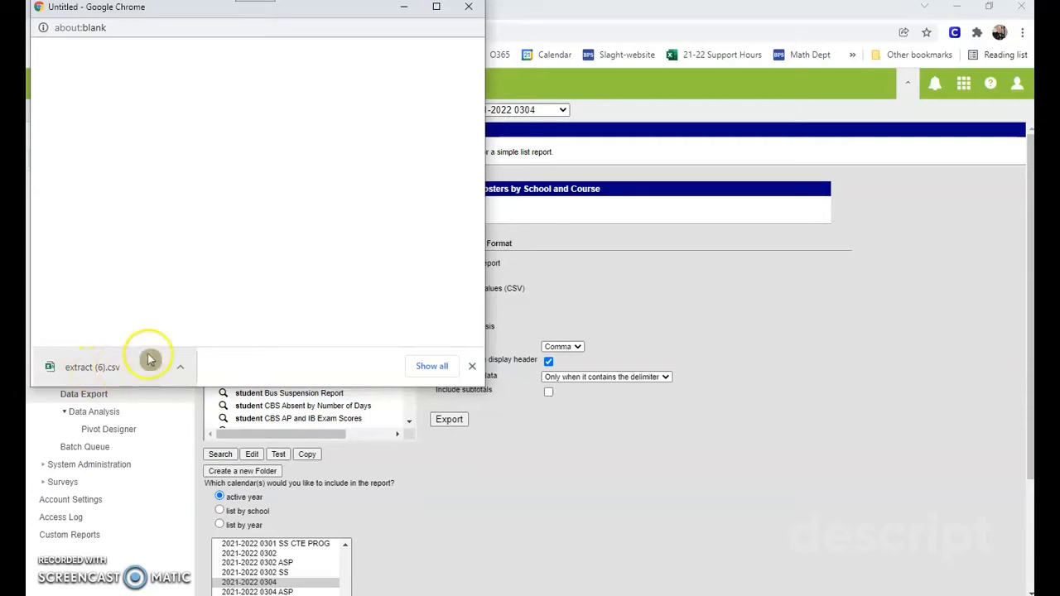
left_click(469, 9)
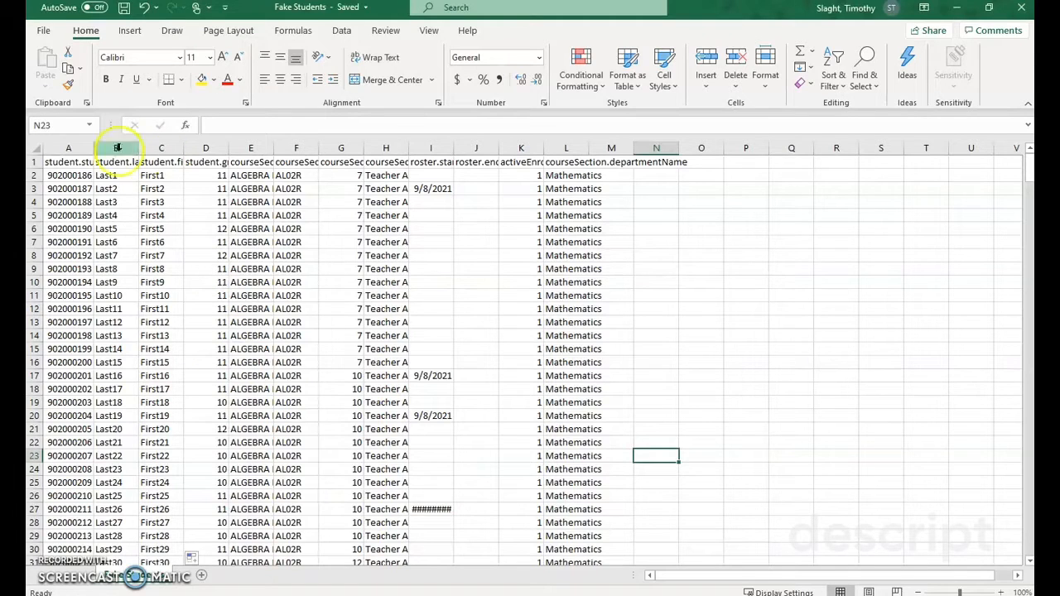
Step: In the Fake Students workbook in Excel, examine the row 1 headers for student number, names, grade and section number
left_click(83, 161)
left_click(112, 162)
left_click(172, 162)
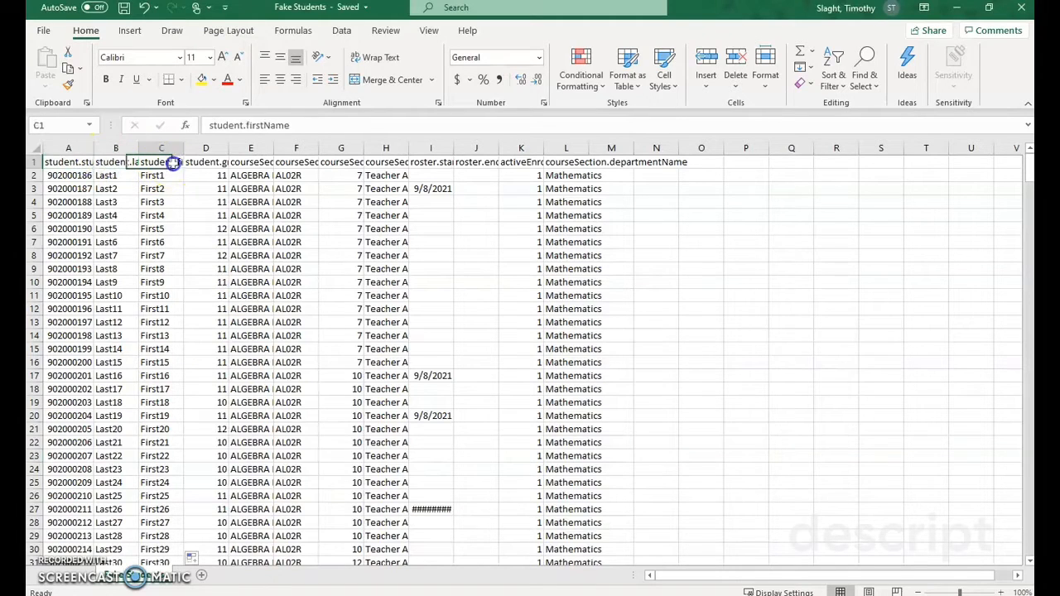
left_click(195, 162)
left_click(71, 162)
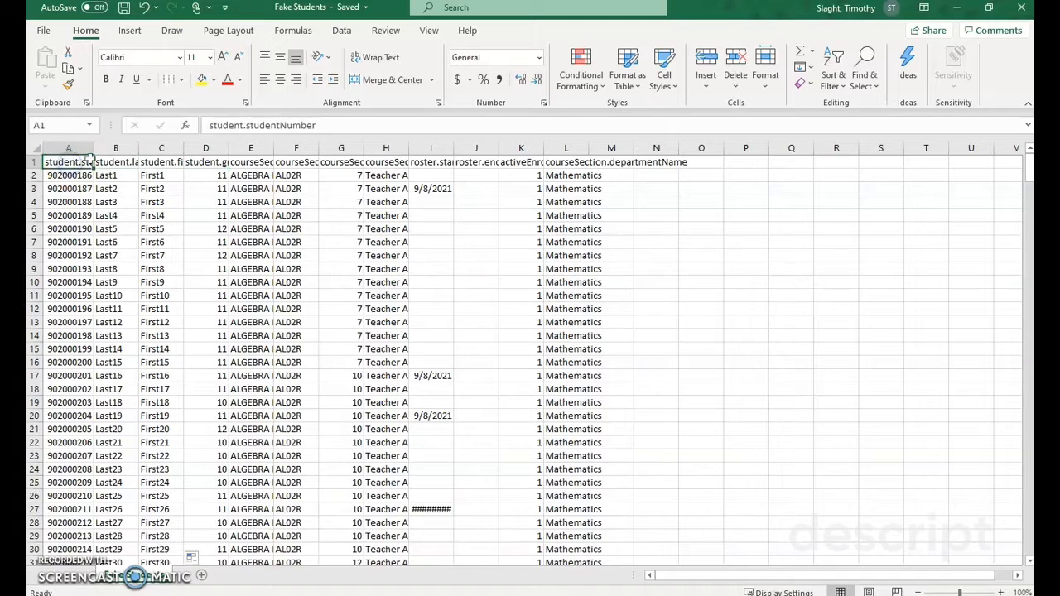
left_click(147, 162)
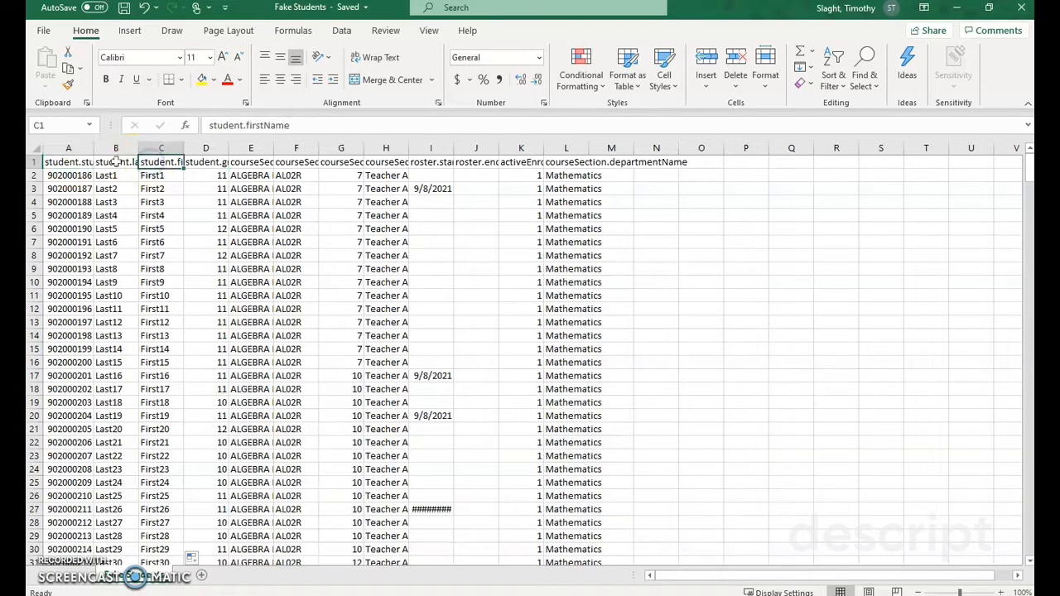
left_click(116, 162)
left_click(349, 162)
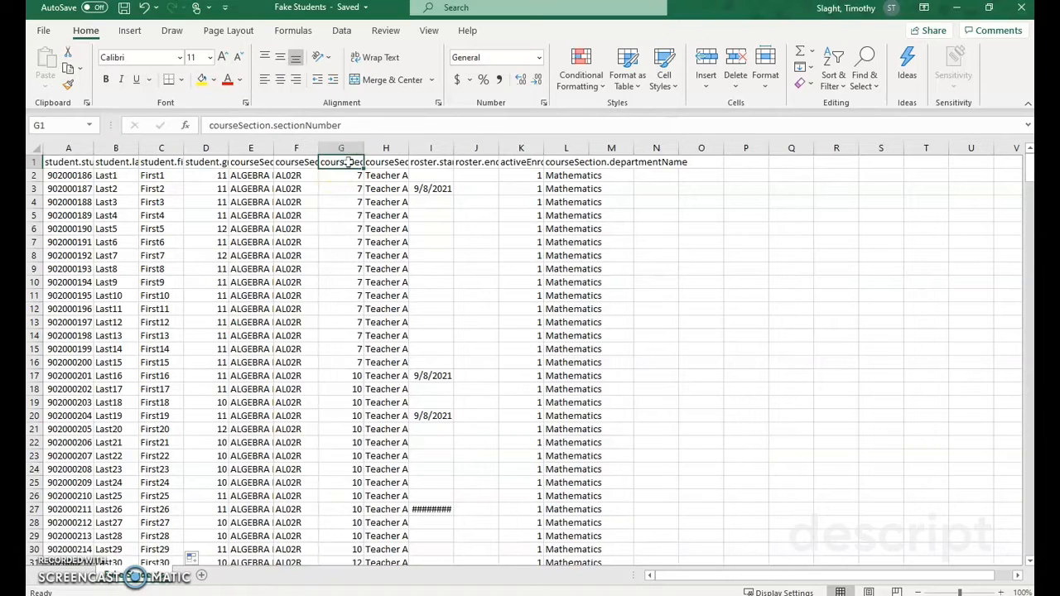
Step: Look through the teacher names in column H down the roster to see which rows belong to which teacher
left_click_drag(394, 162, 400, 437)
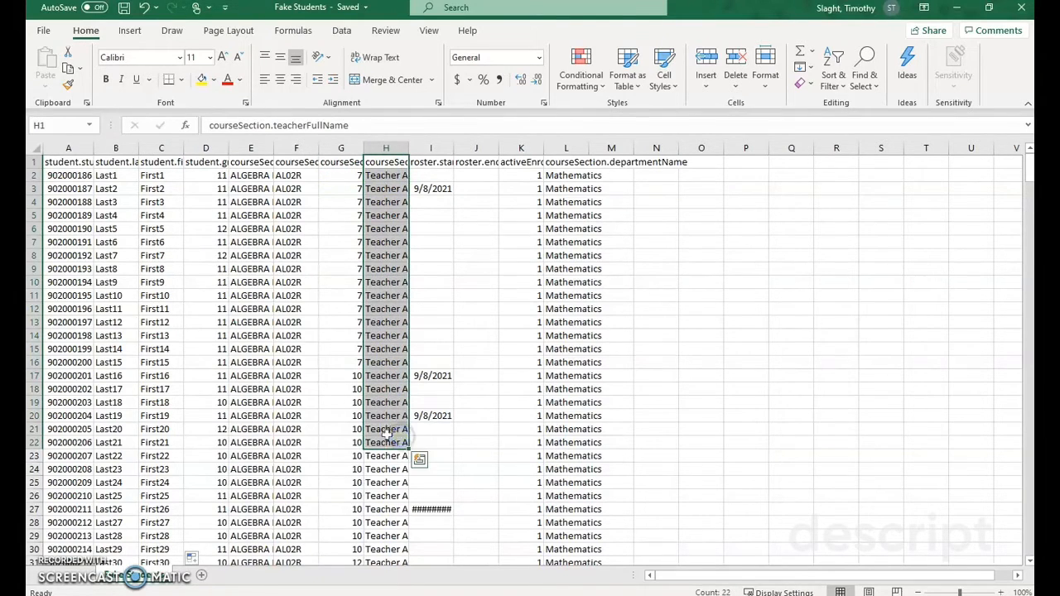
scroll(386, 433, "down", 14)
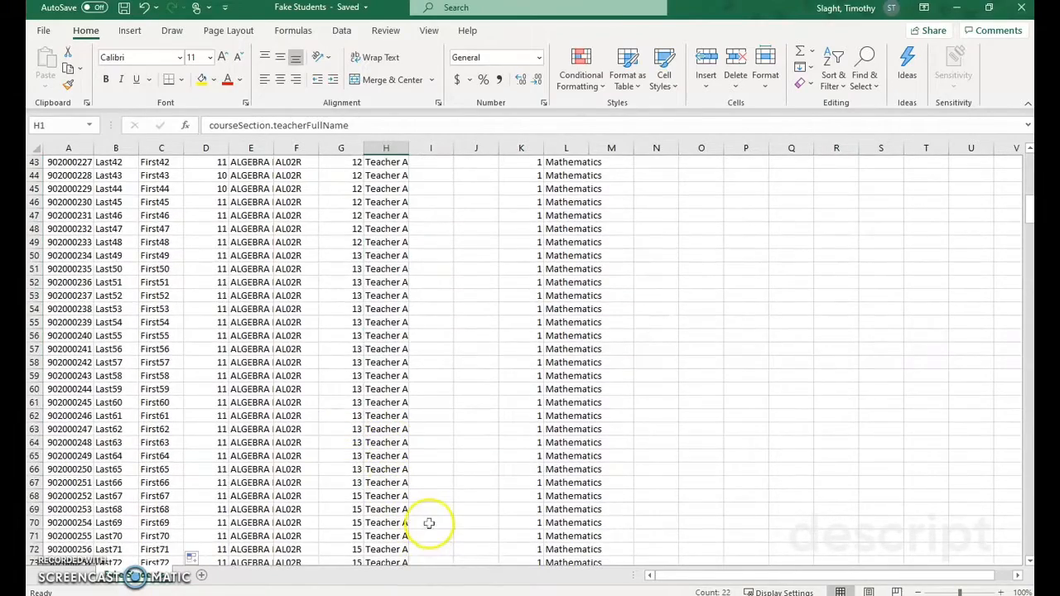
scroll(429, 522, "down", 14)
left_click(375, 419)
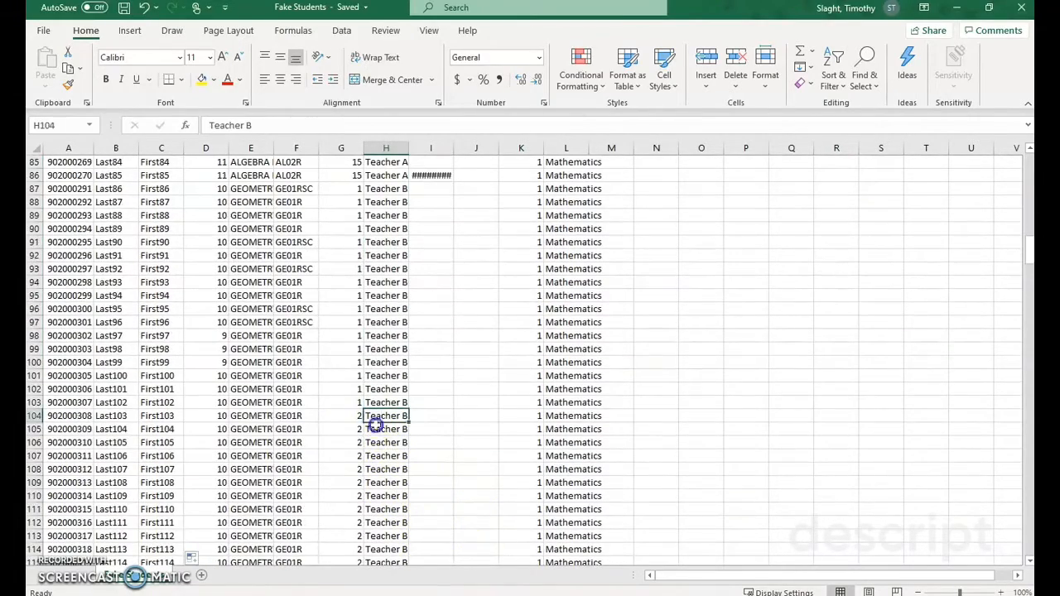
left_click_drag(375, 425, 391, 558)
scroll(390, 533, "down", 10)
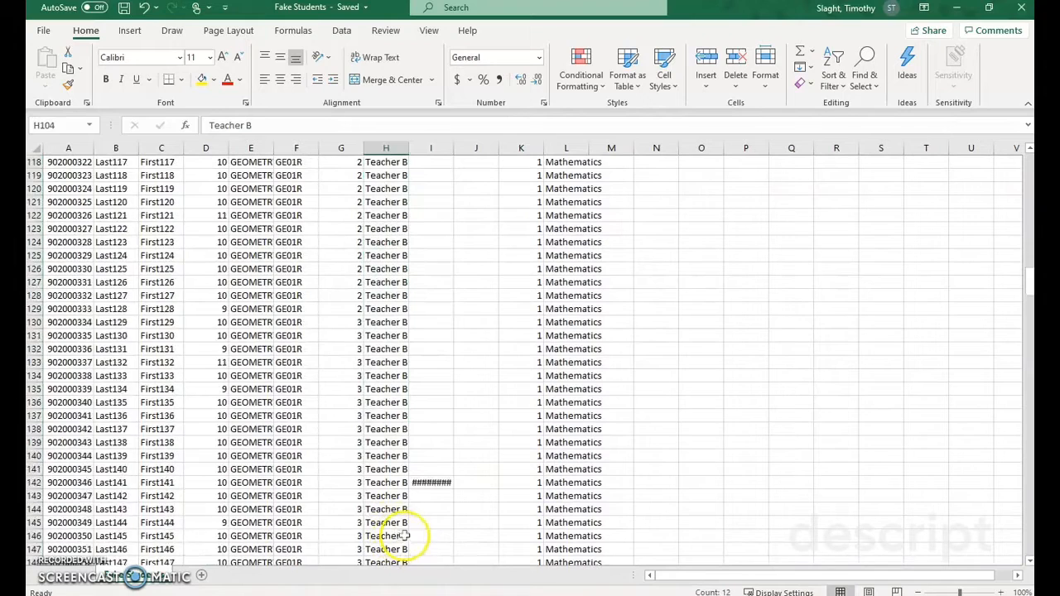
scroll(403, 538, "down", 4)
scroll(407, 532, "up", 20)
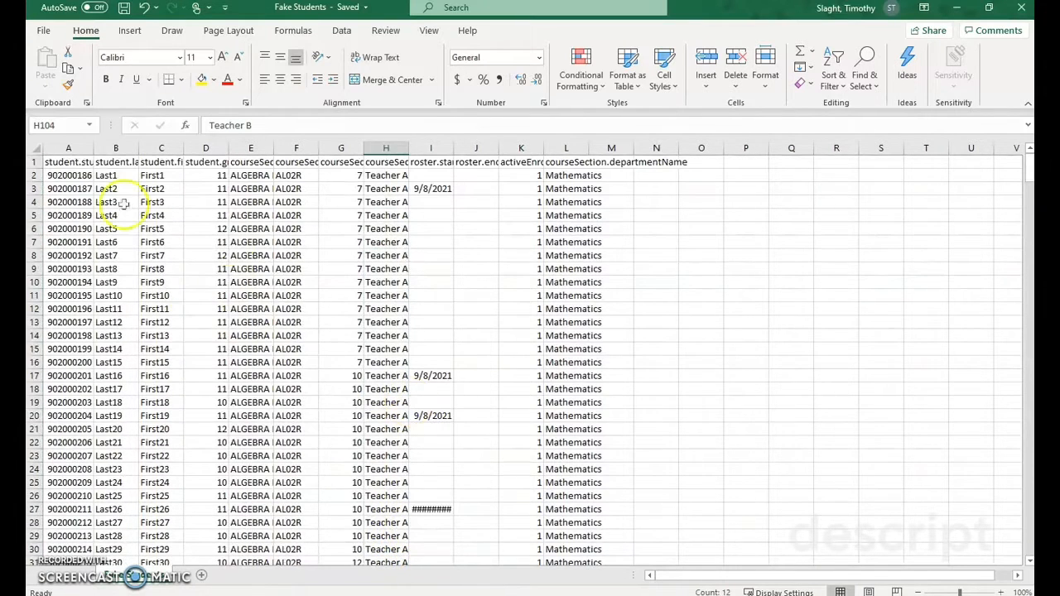
Step: Rename the student headers in row 1: A1 to 900, B1 to last and C1 to first
left_click(77, 164)
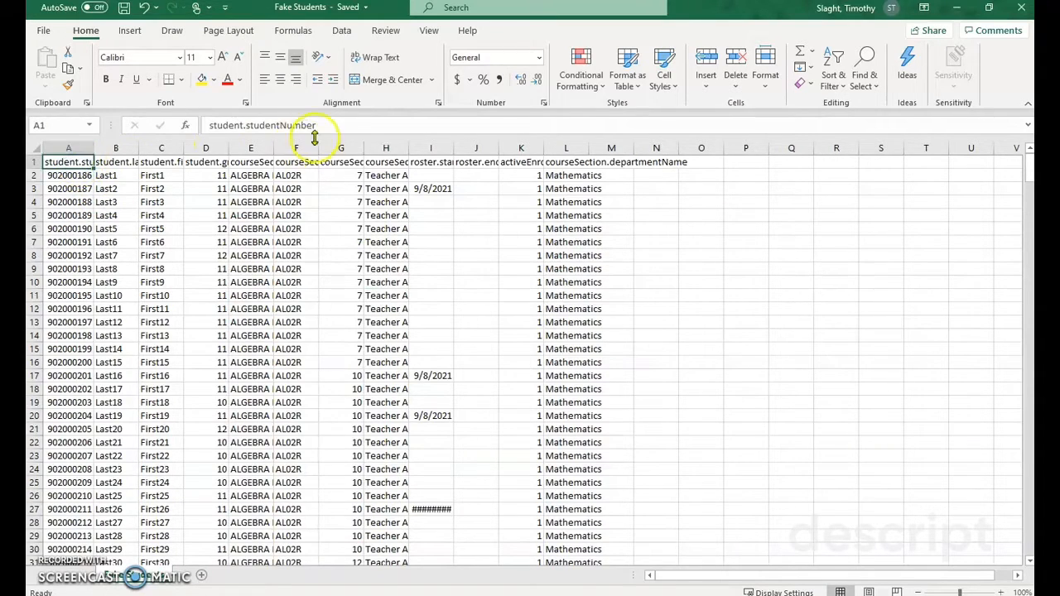
left_click_drag(323, 127, 196, 127)
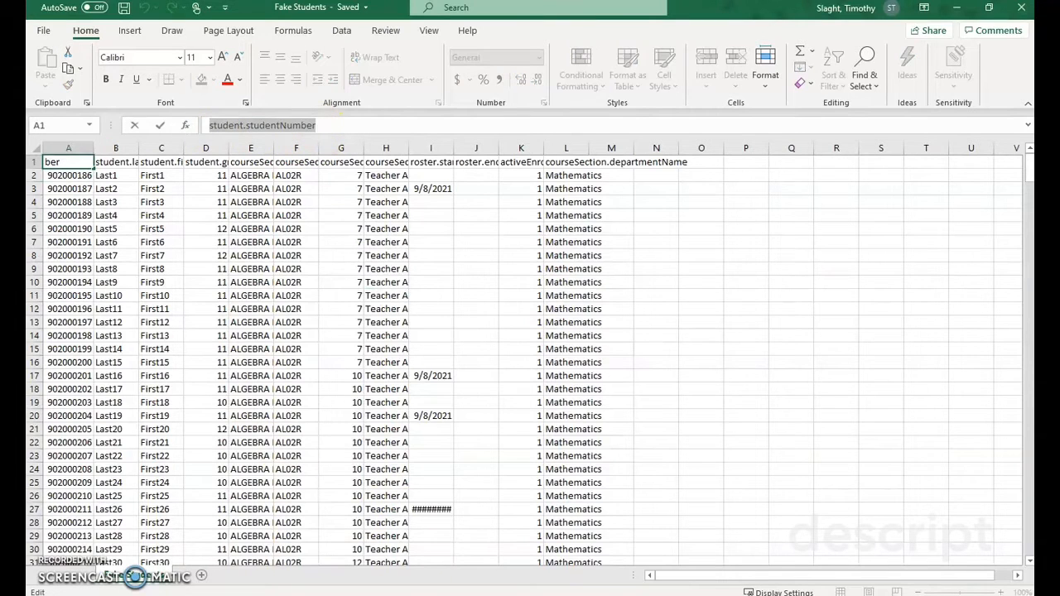
type("900")
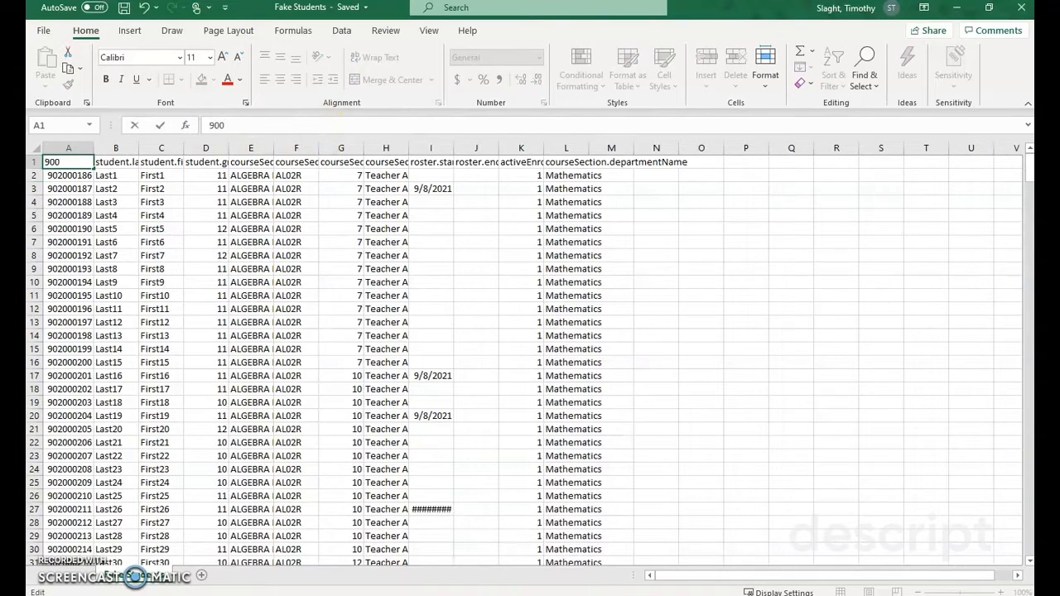
left_click(124, 166)
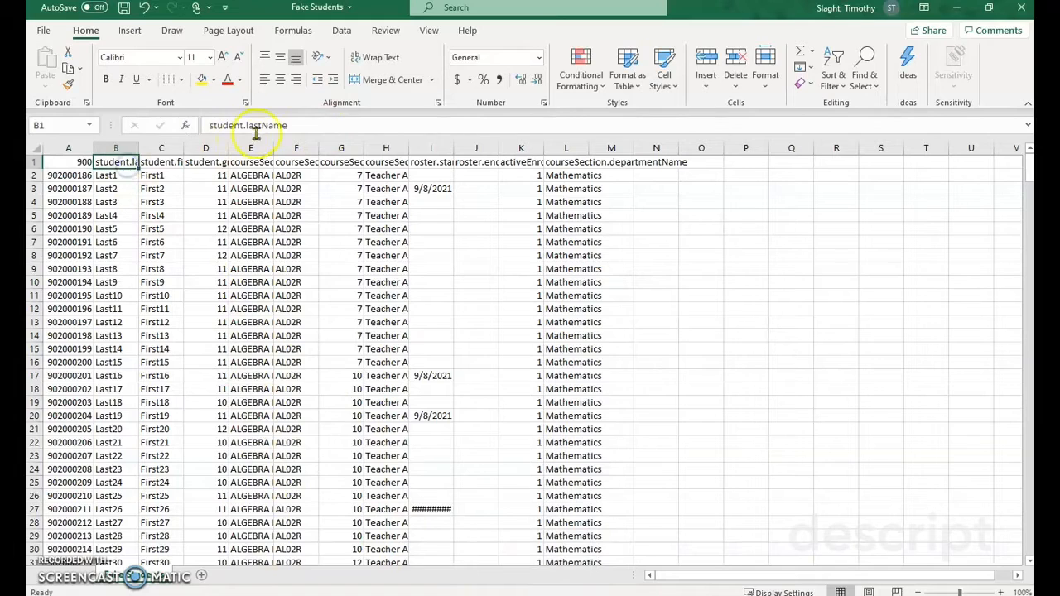
left_click_drag(293, 125, 197, 125)
type("last")
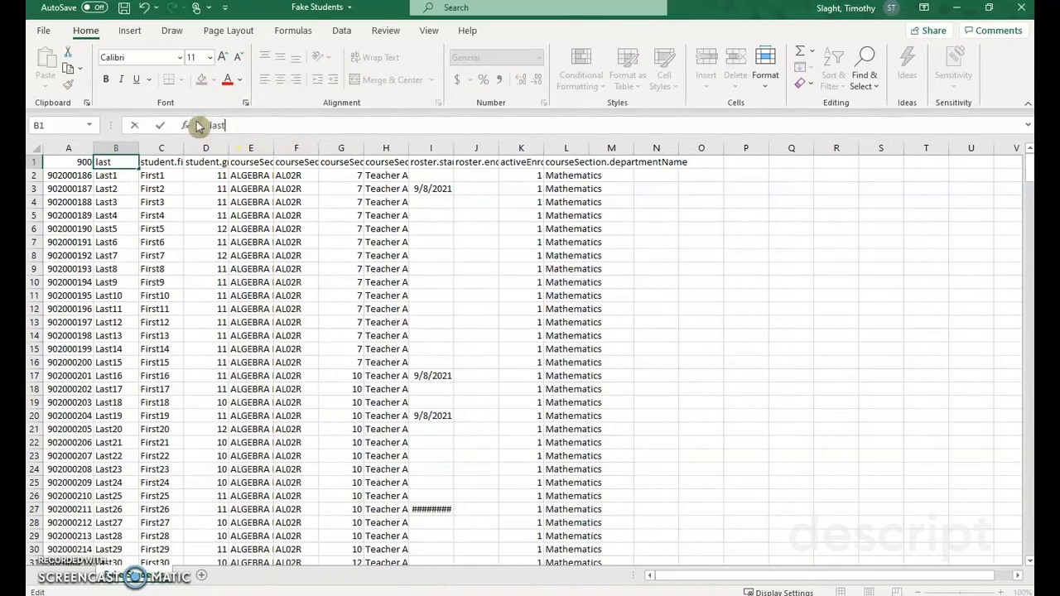
key("Tab")
type("first")
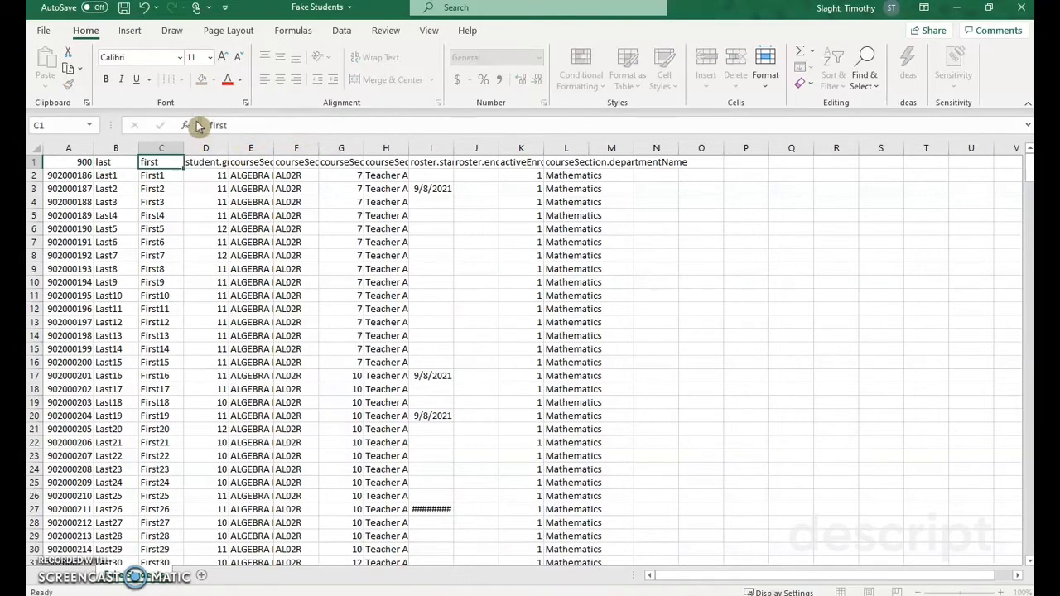
key("Tab")
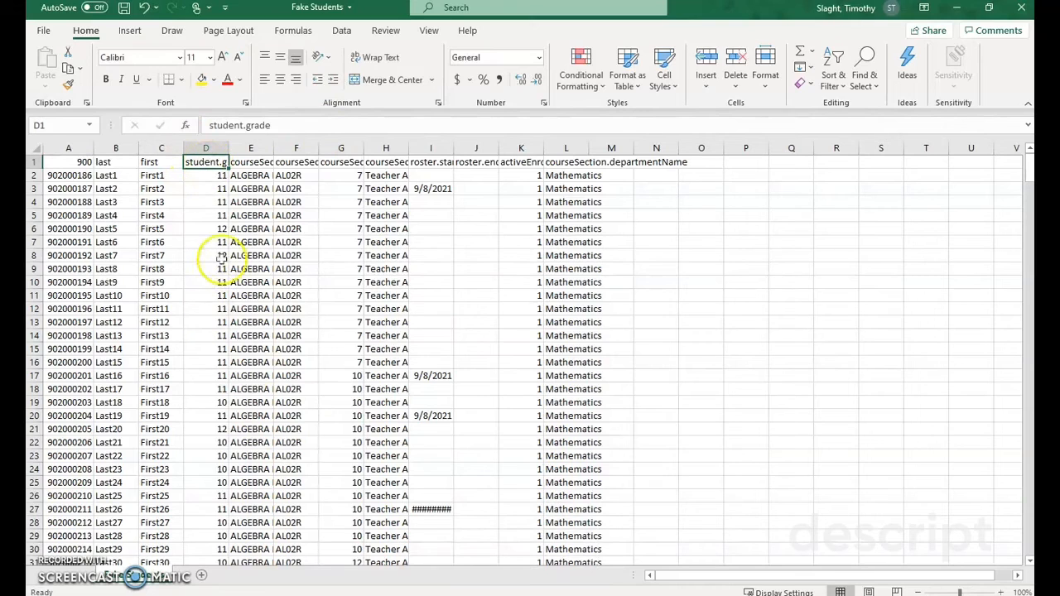
left_click(248, 161)
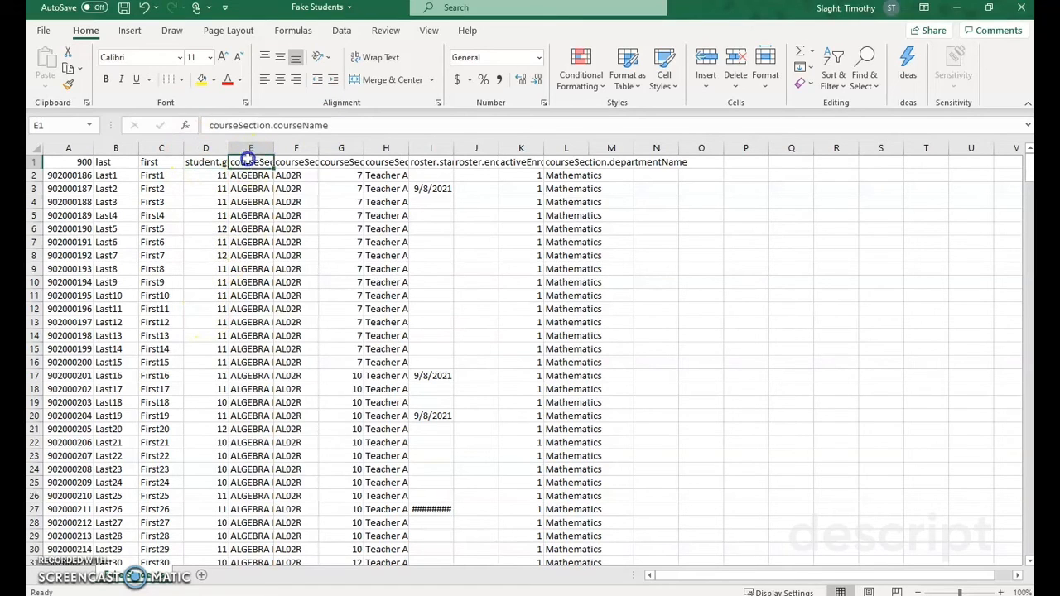
Step: Rename the section number header in G1 to Per
left_click(305, 161)
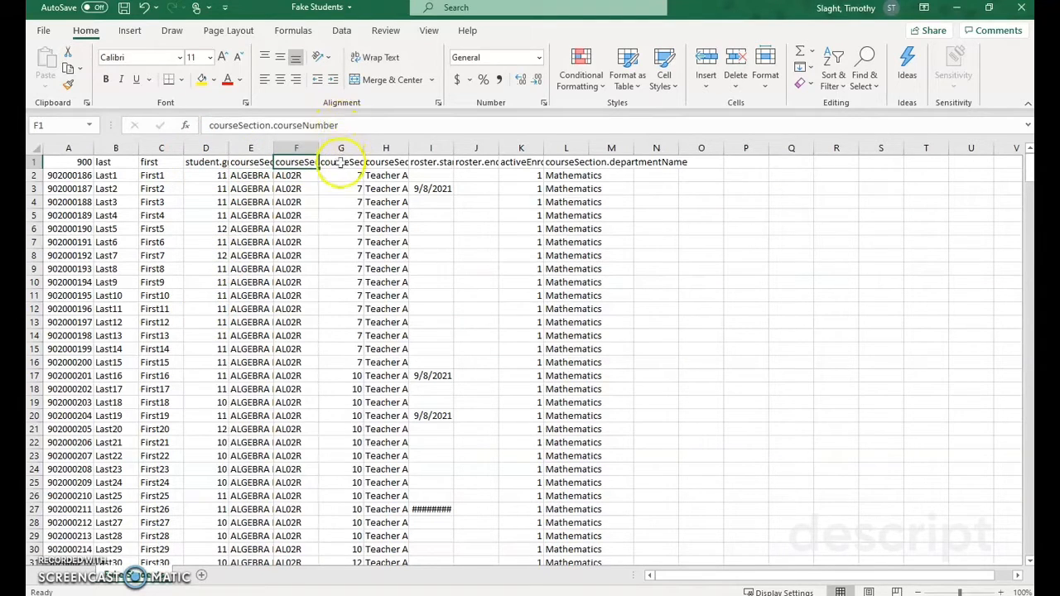
left_click(341, 161)
left_click_drag(341, 162, 341, 361)
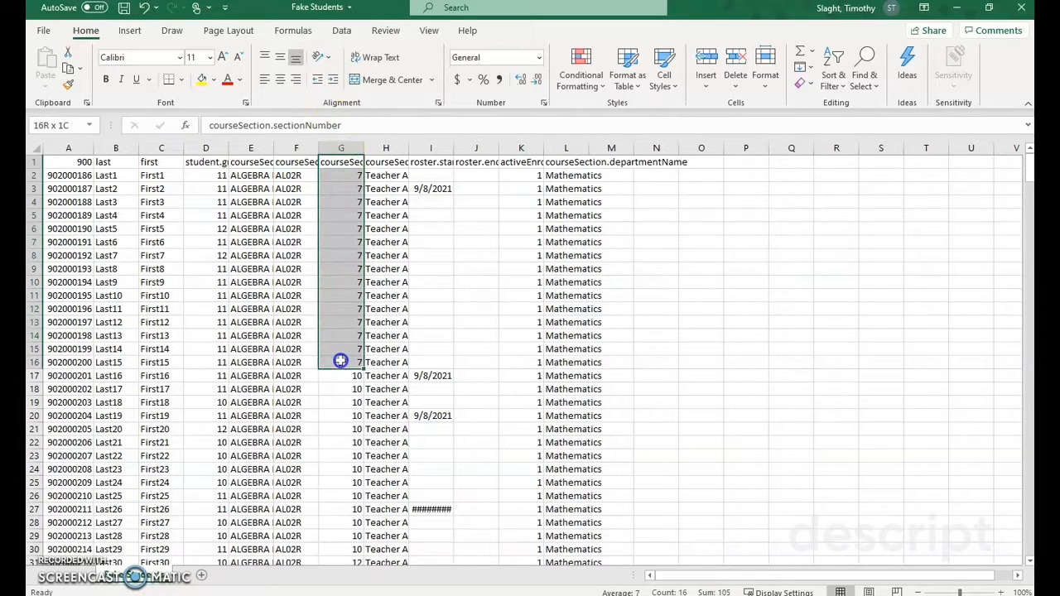
left_click_drag(346, 126, 189, 125)
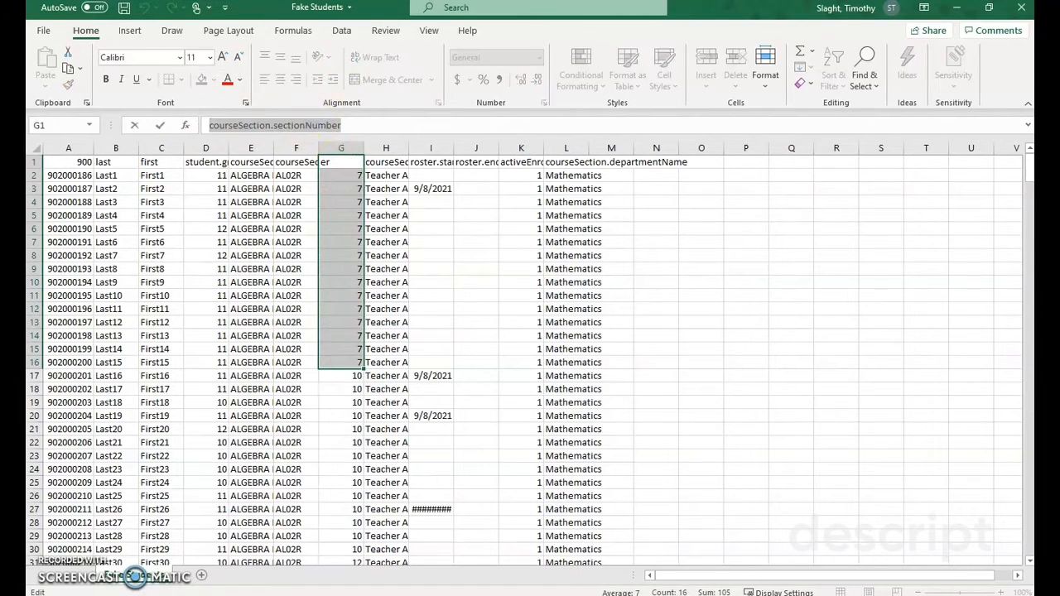
type("Per")
left_click(386, 162)
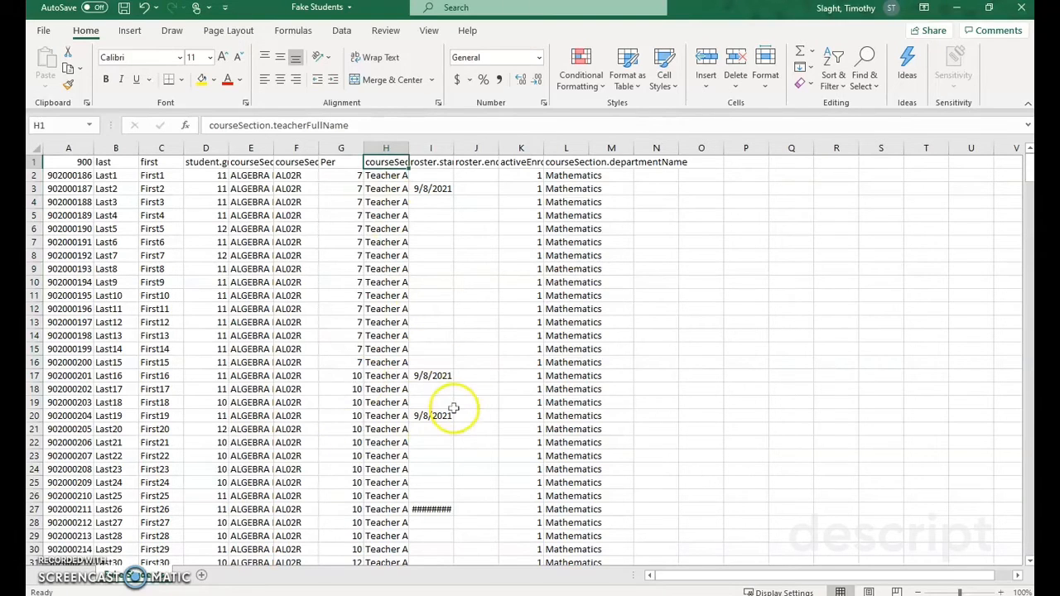
left_click(61, 159)
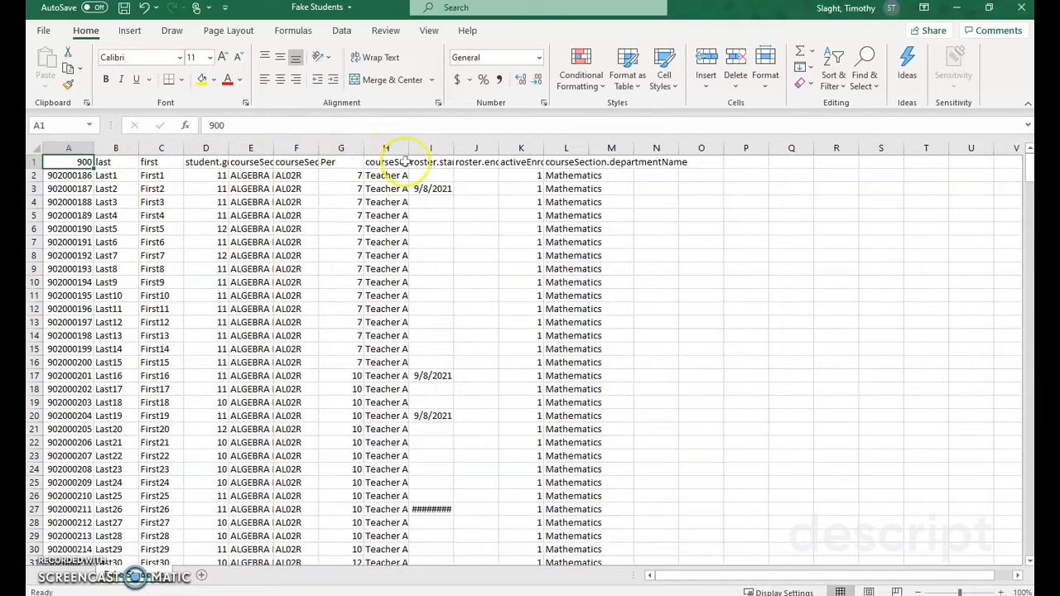
Step: Clear the contents of columns I through N, from the roster start date to the department name
left_click_drag(424, 149, 666, 168)
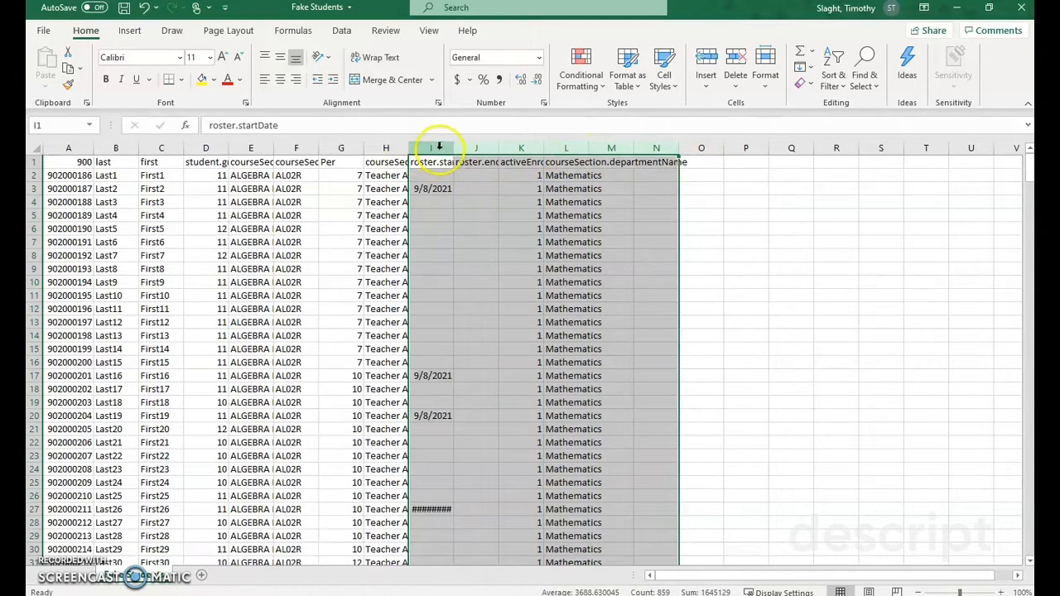
left_click_drag(431, 148, 638, 147)
right_click(617, 147)
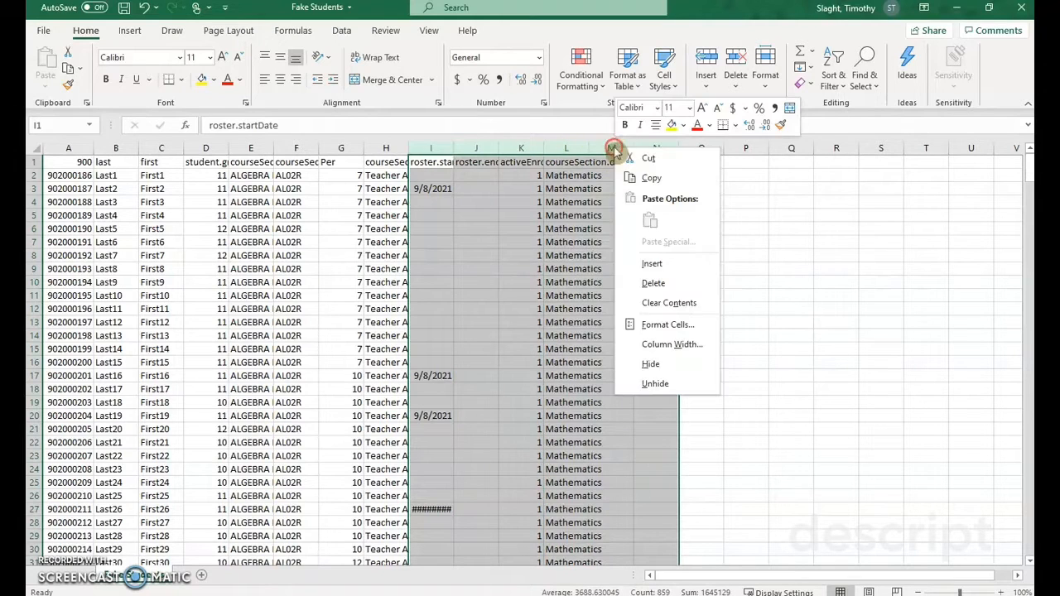
left_click(654, 302)
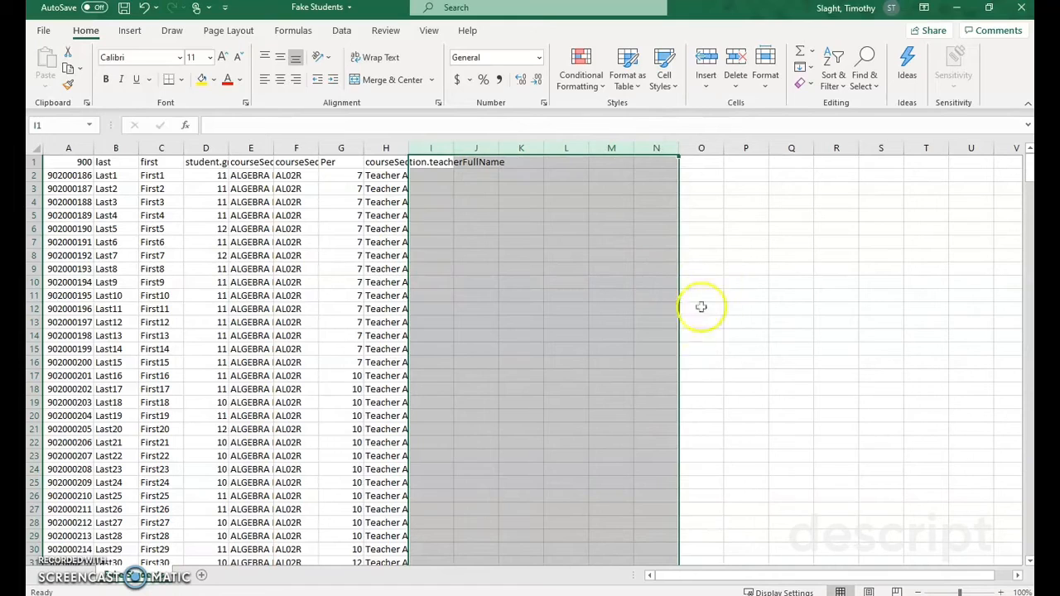
Step: Enter the header Password in cell I1
left_click(437, 162)
type("Pa")
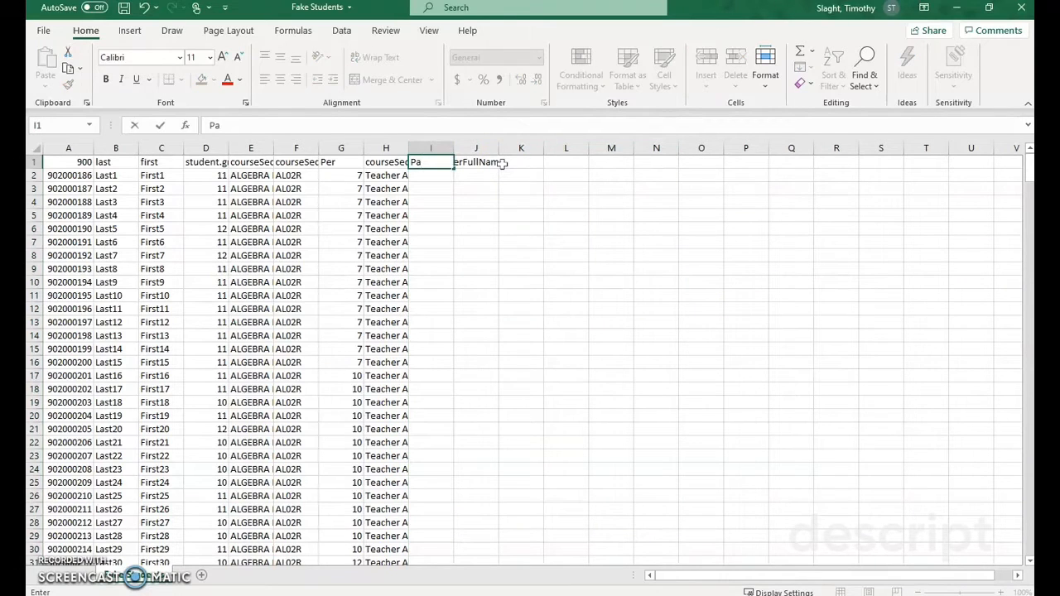
type("ssword")
key("Return")
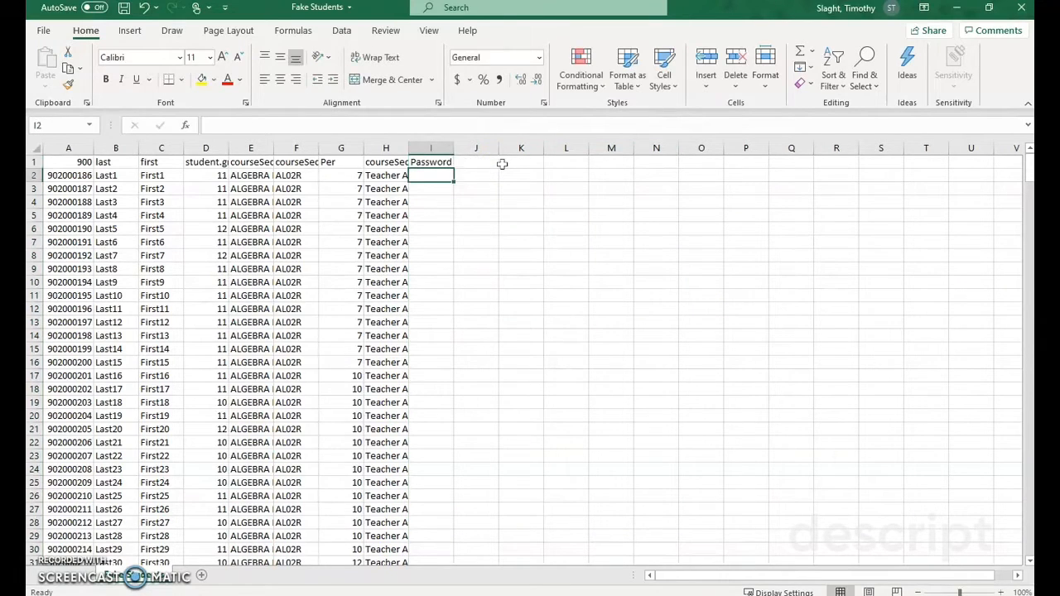
Step: Look down column H for the last Teacher C row before Teacher D's students begin
scroll(381, 248, "down", 3)
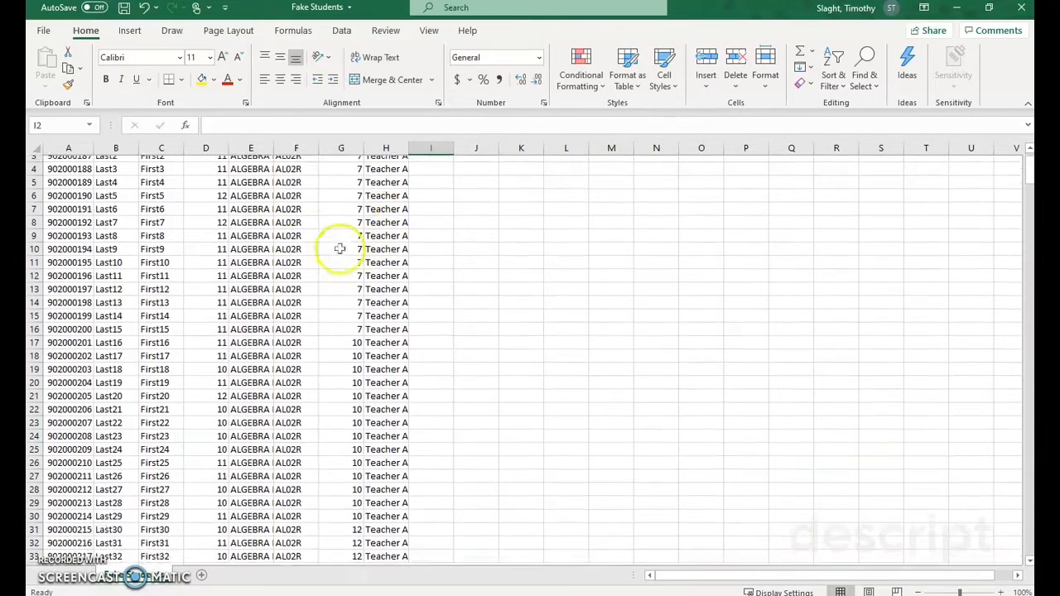
scroll(276, 264, "down", 20)
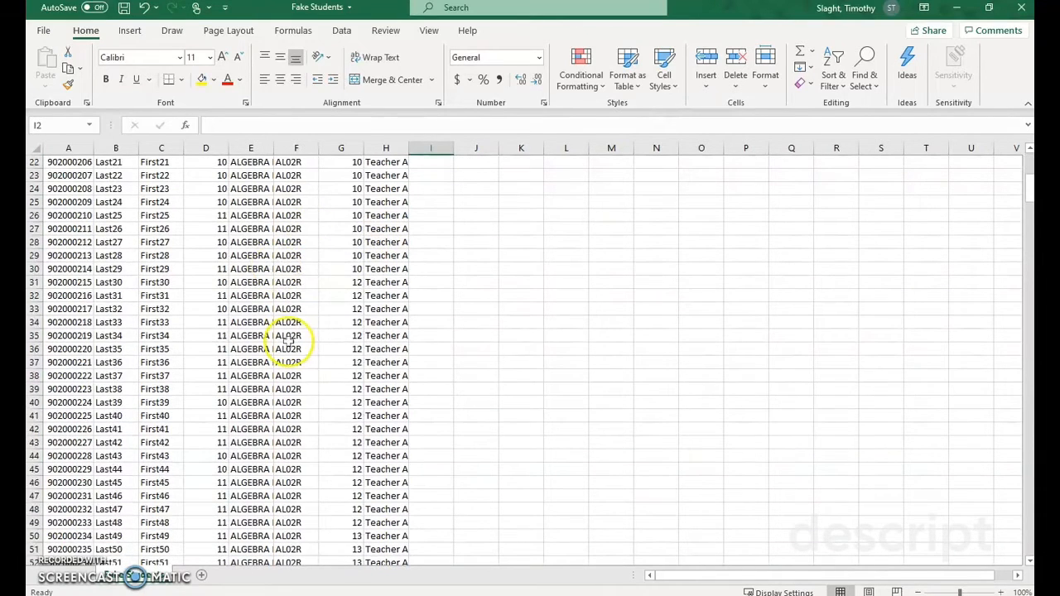
scroll(226, 376, "down", 13)
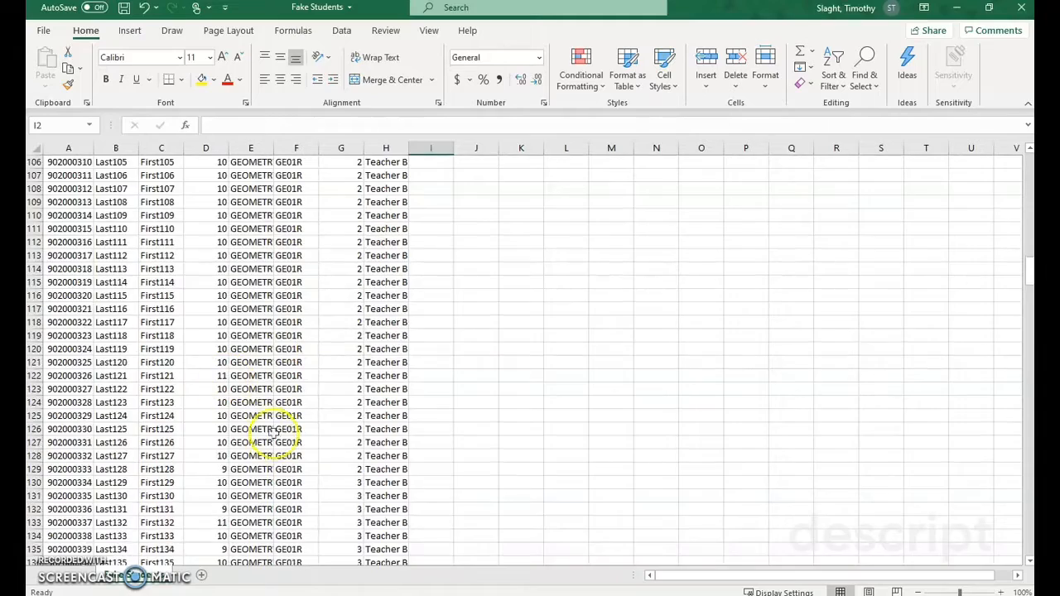
left_click(405, 416)
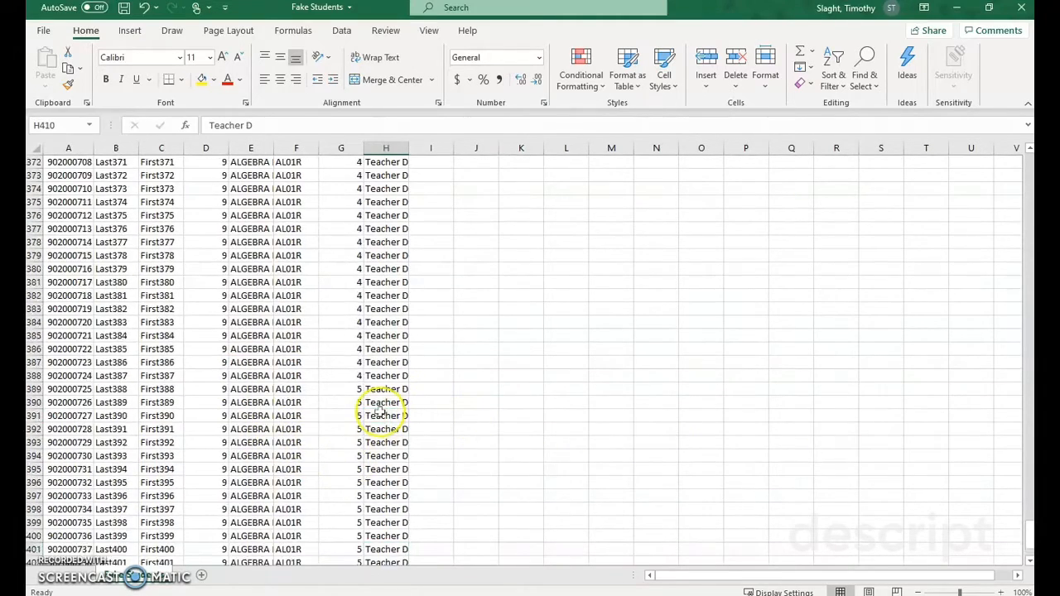
scroll(381, 410, "up", 10)
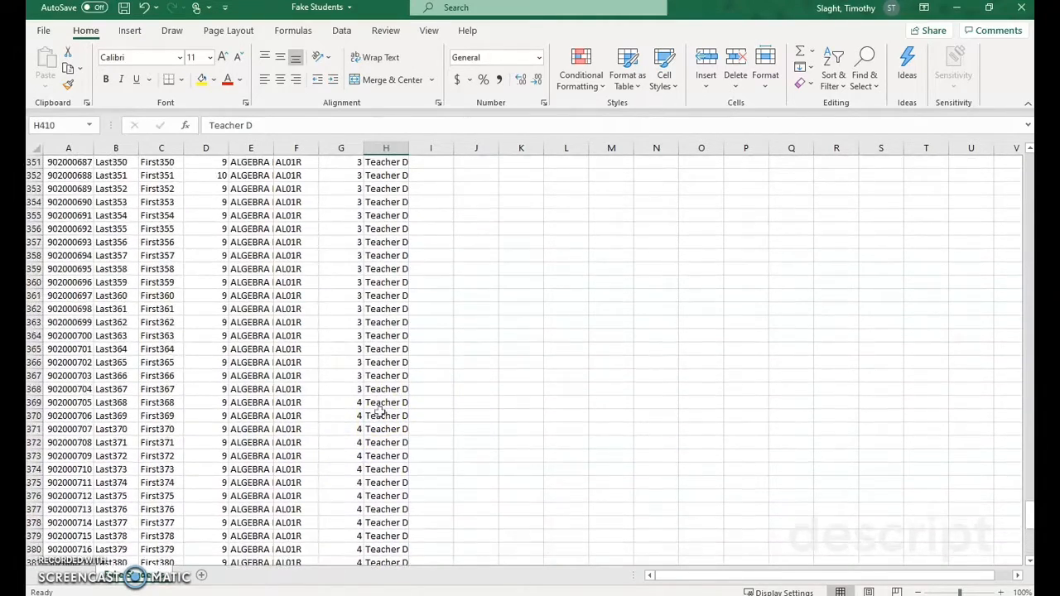
scroll(380, 410, "up", 12)
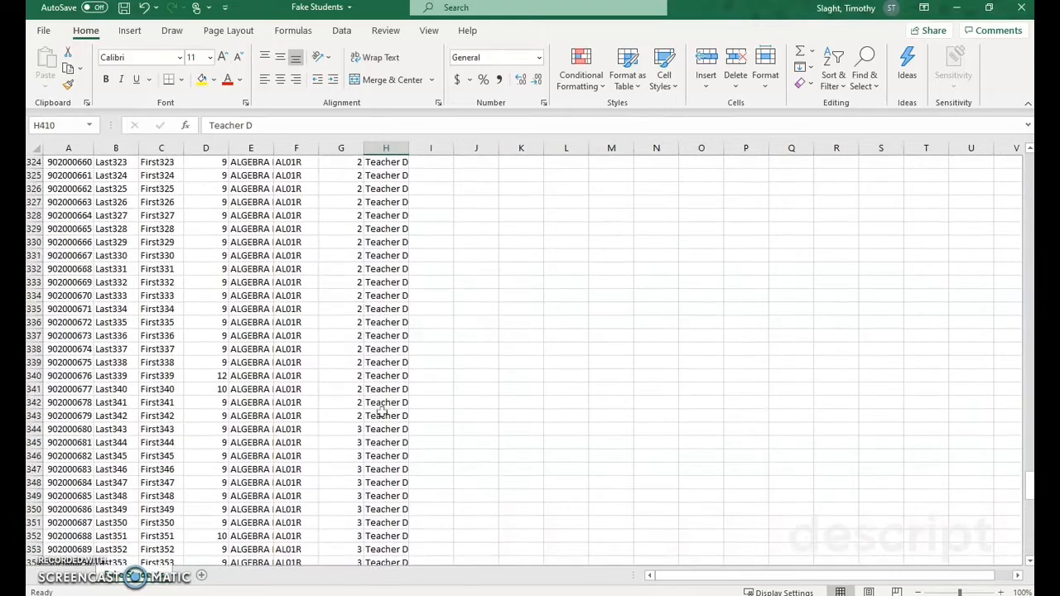
scroll(381, 410, "up", 9)
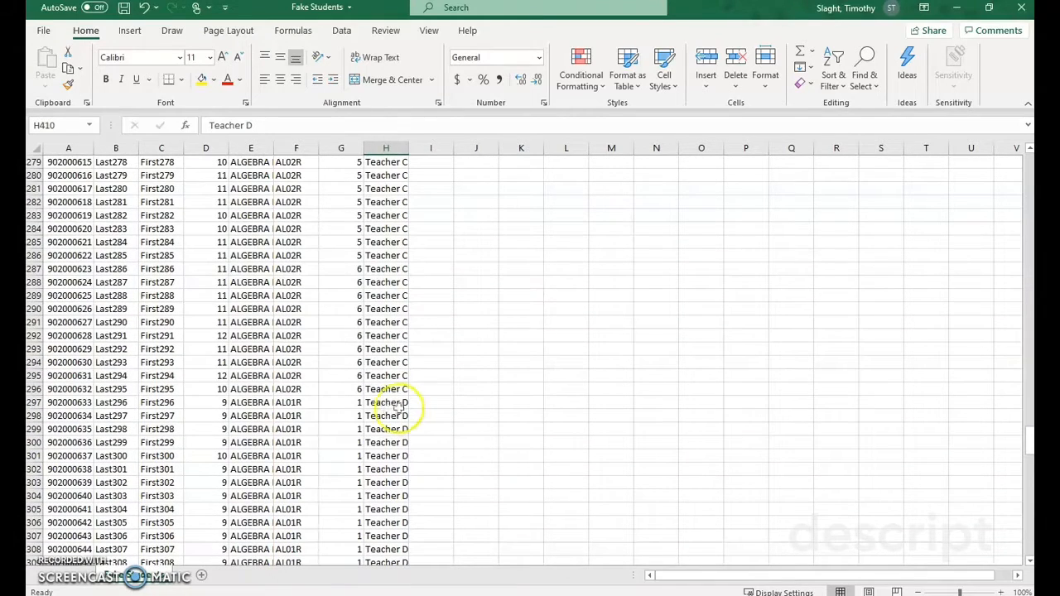
left_click(387, 389)
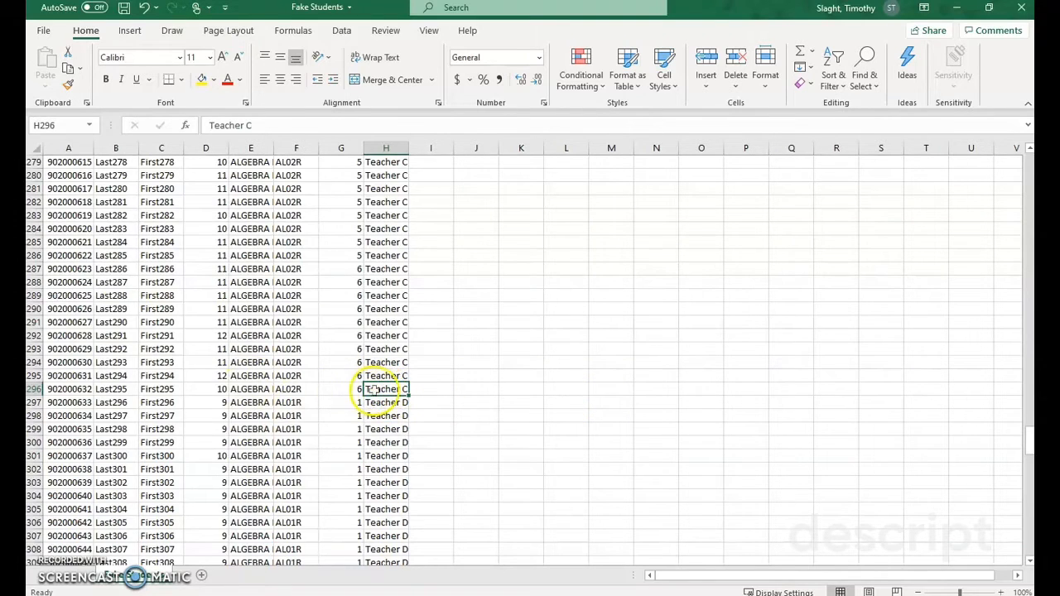
Step: Delete rows 2 through 296, which hold the students of Teachers A, B and C
left_click(33, 388)
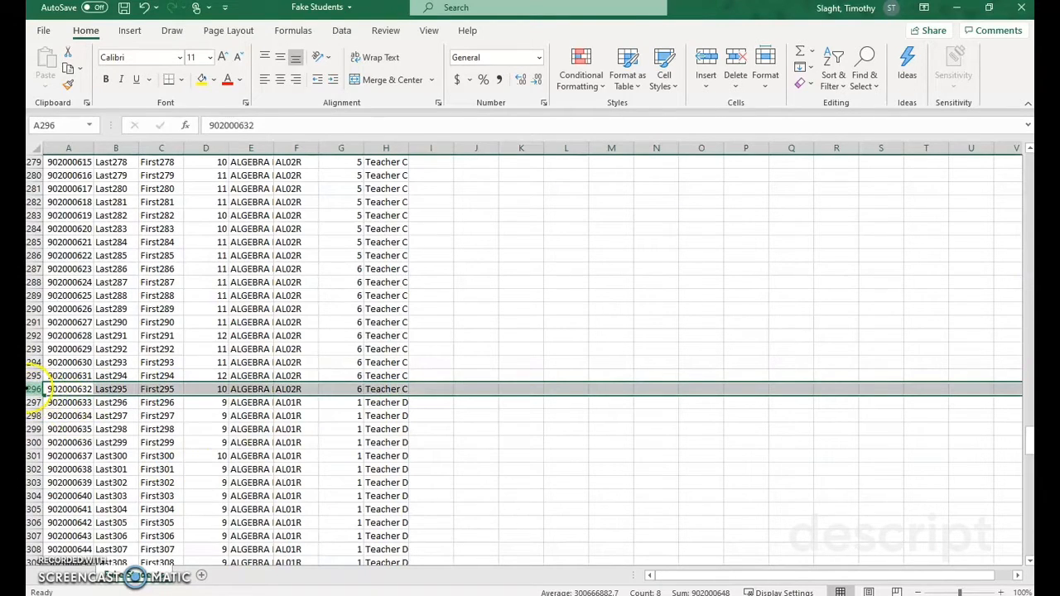
scroll(87, 439, "up", 20)
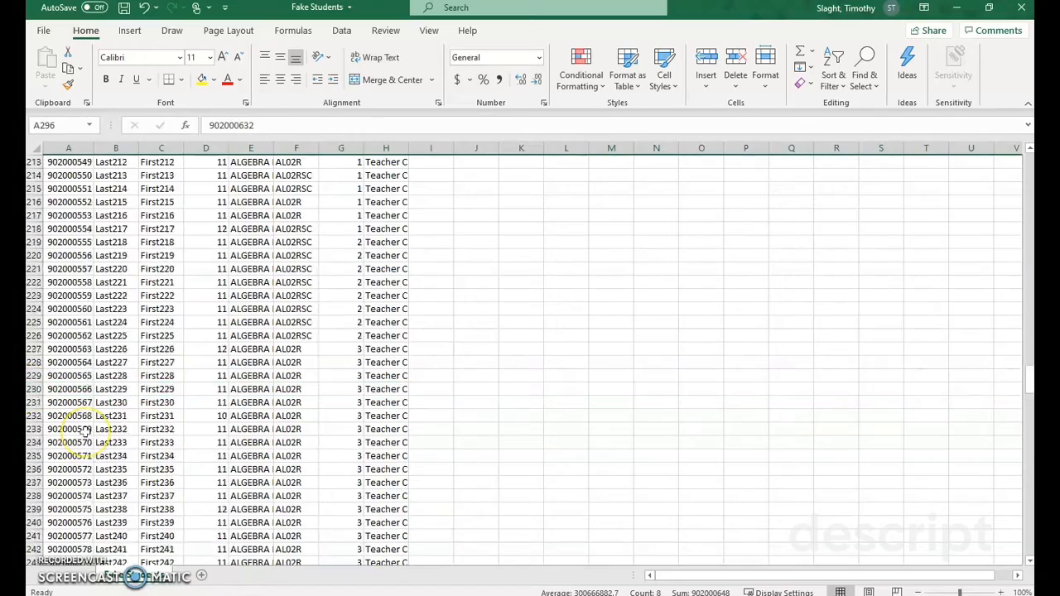
scroll(85, 431, "up", 20)
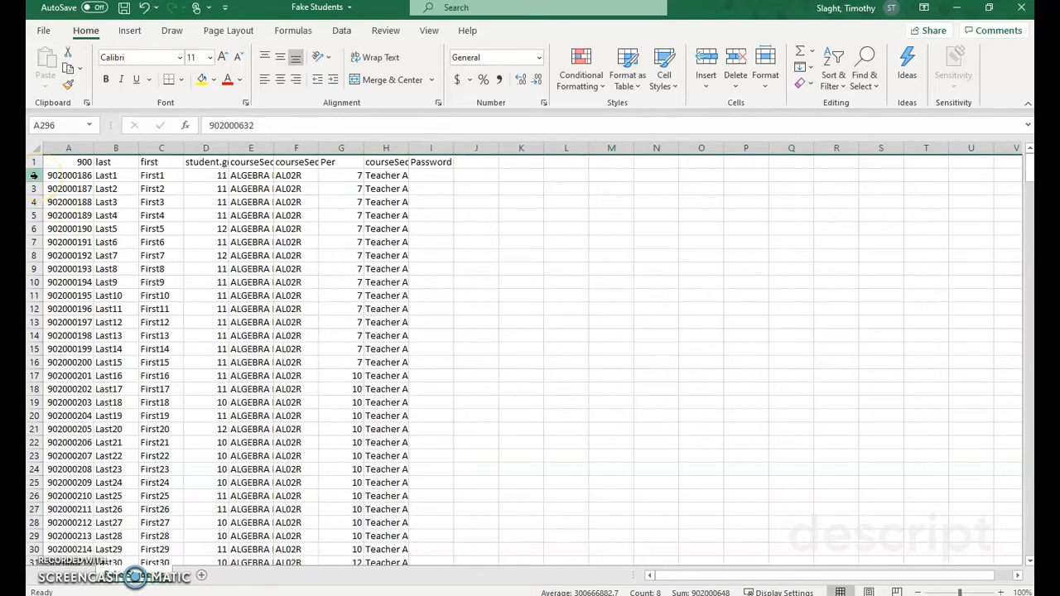
left_click(34, 176, "shift")
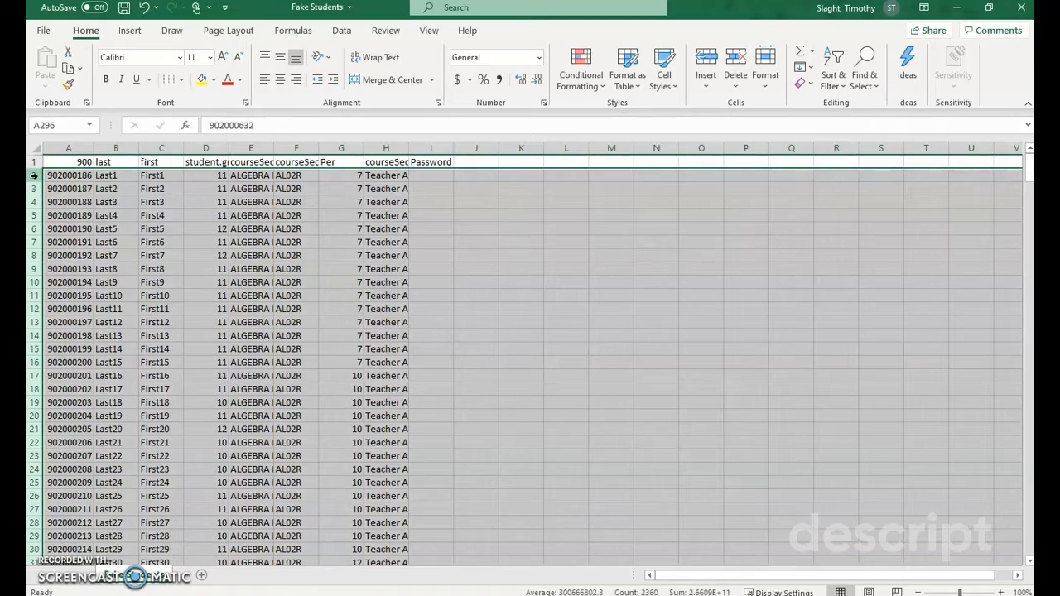
scroll(177, 417, "down", 20)
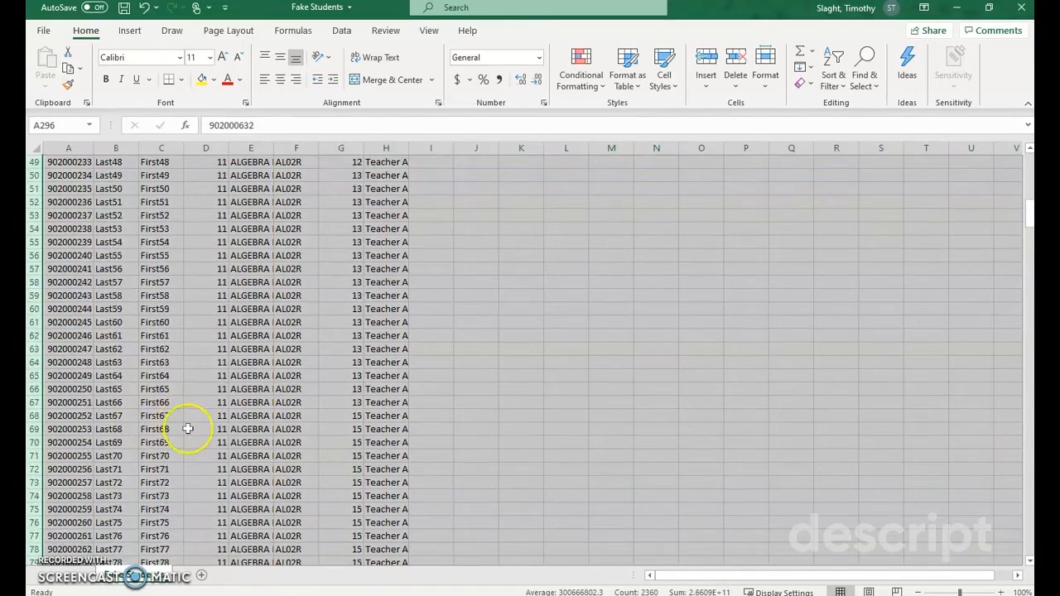
scroll(188, 429, "down", 20)
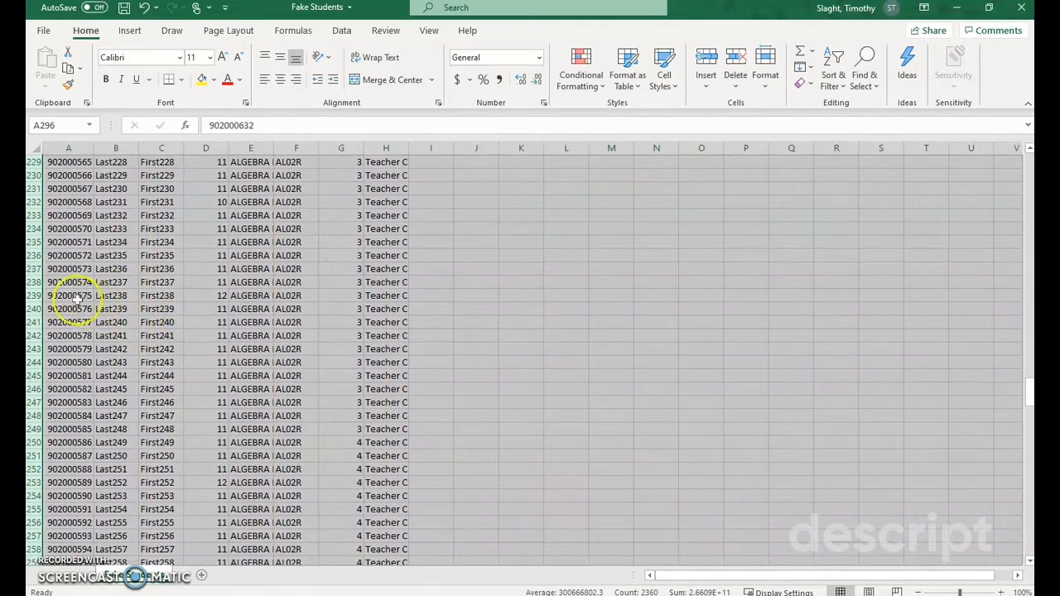
right_click(32, 296)
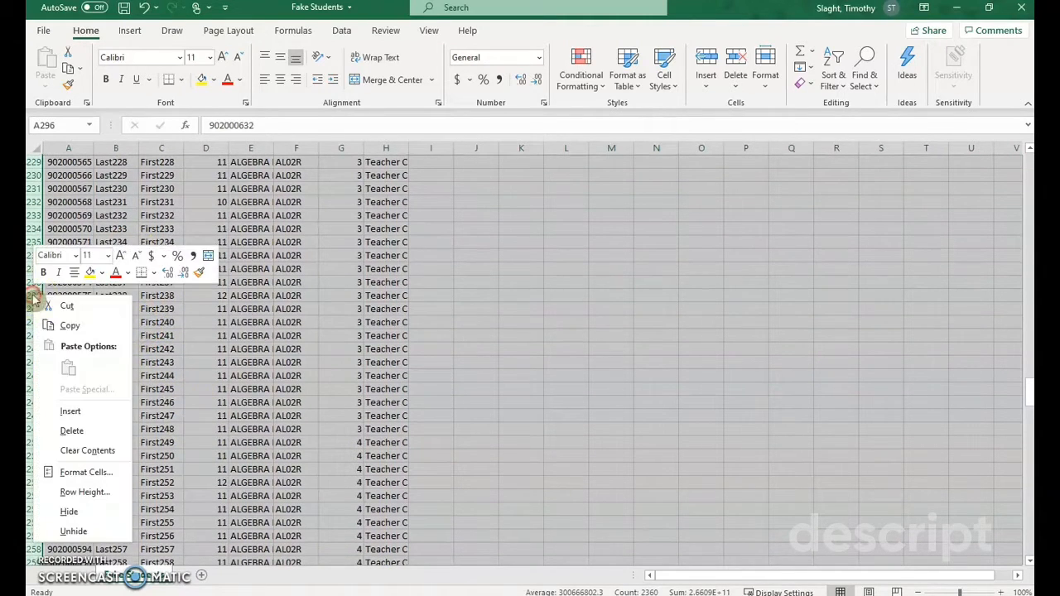
left_click(70, 431)
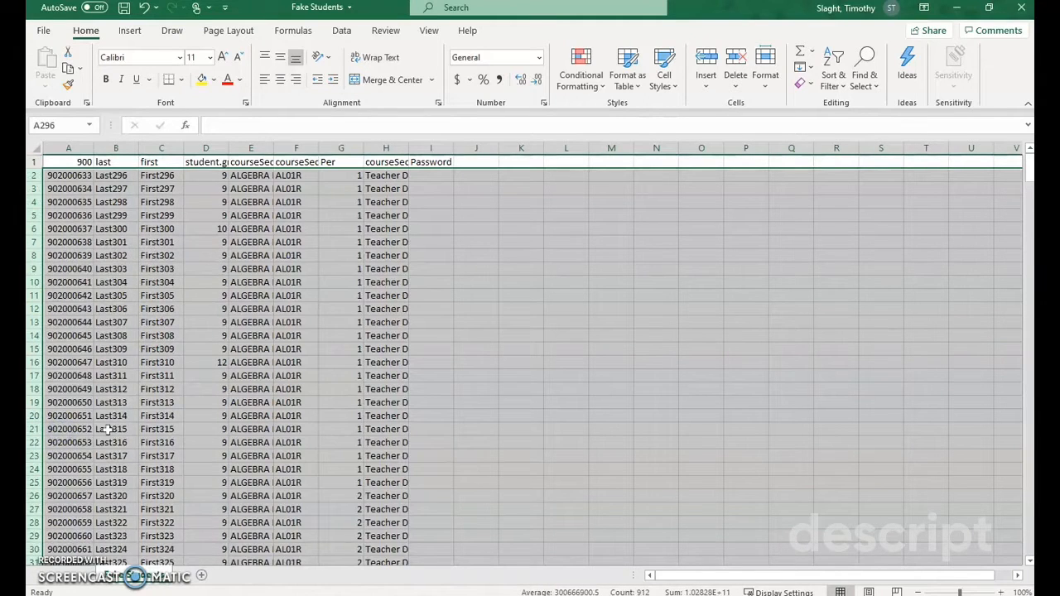
left_click(497, 237)
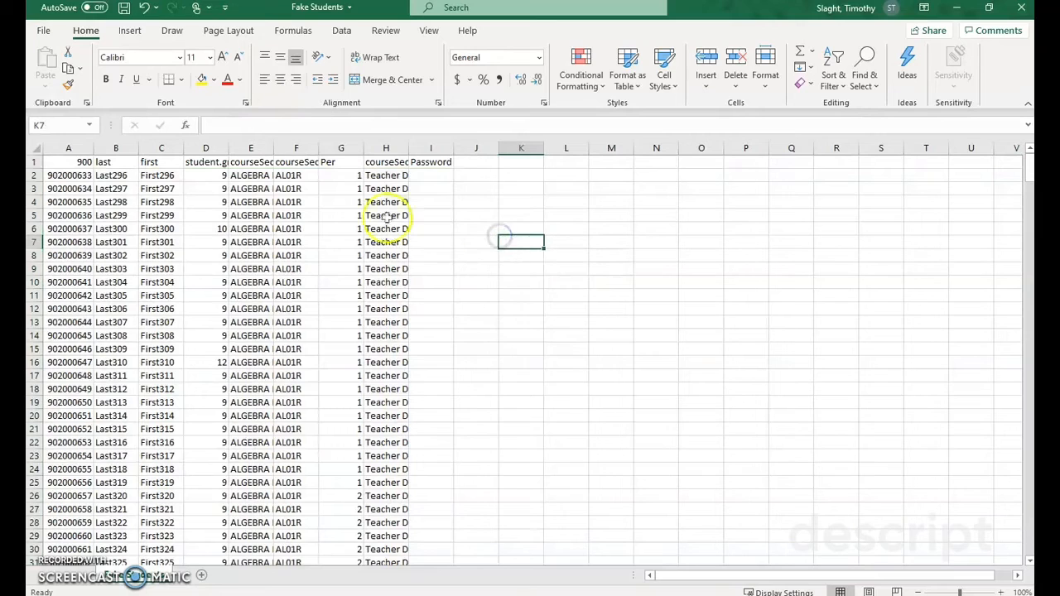
Step: Examine the period and teacher columns of the remaining Teacher D rows
left_click(395, 176)
left_click_drag(395, 176, 350, 442)
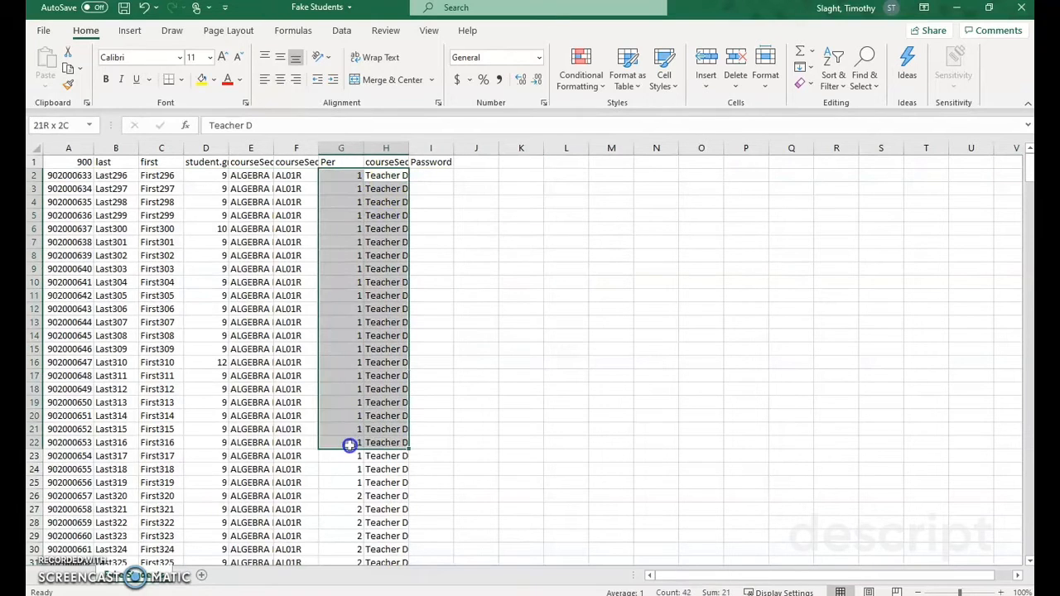
left_click(619, 402)
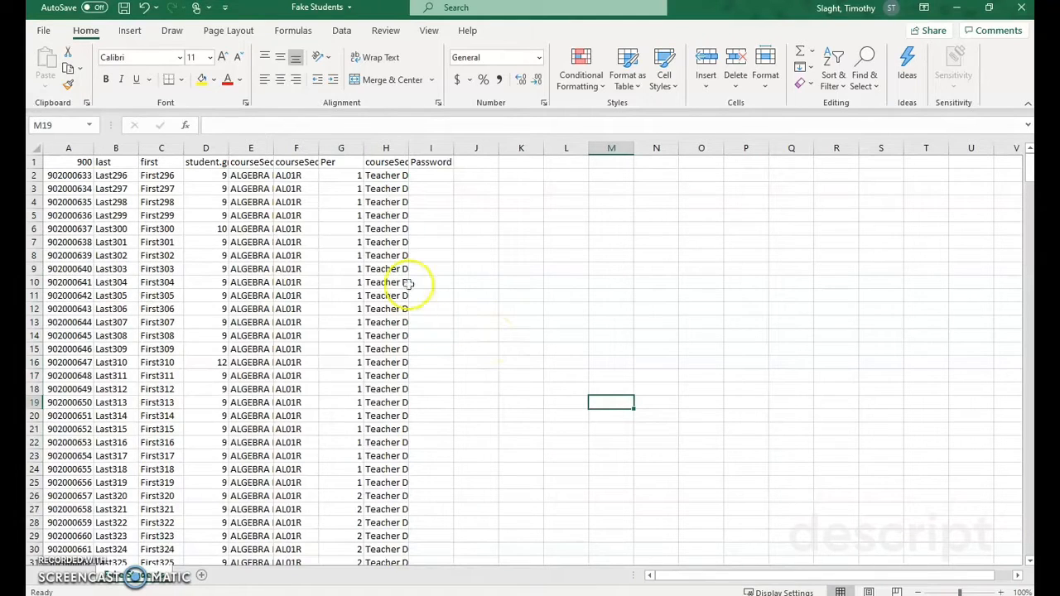
left_click_drag(386, 242, 391, 362)
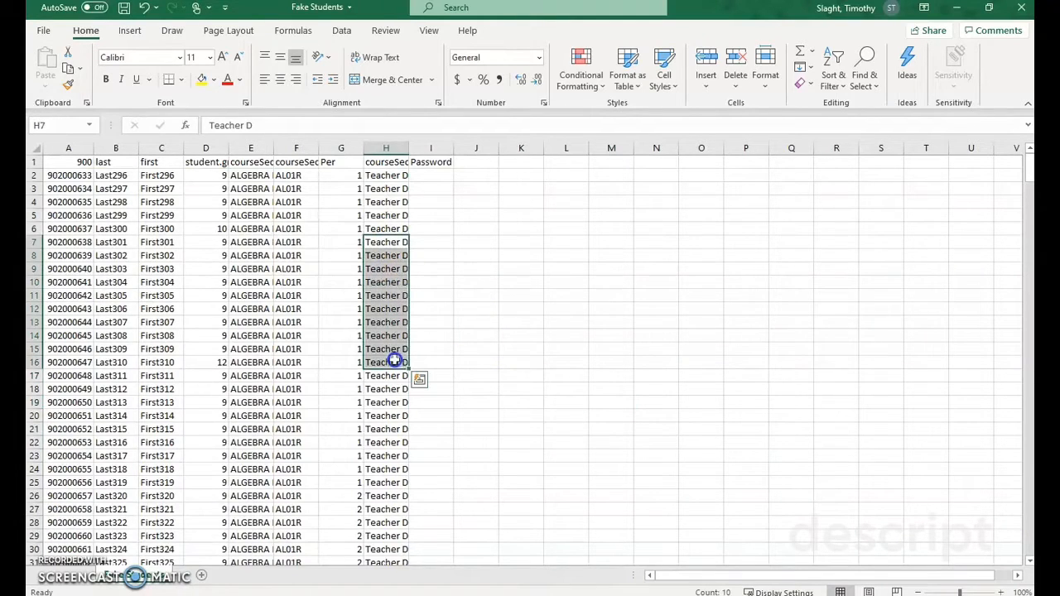
left_click(488, 329)
left_click(587, 339)
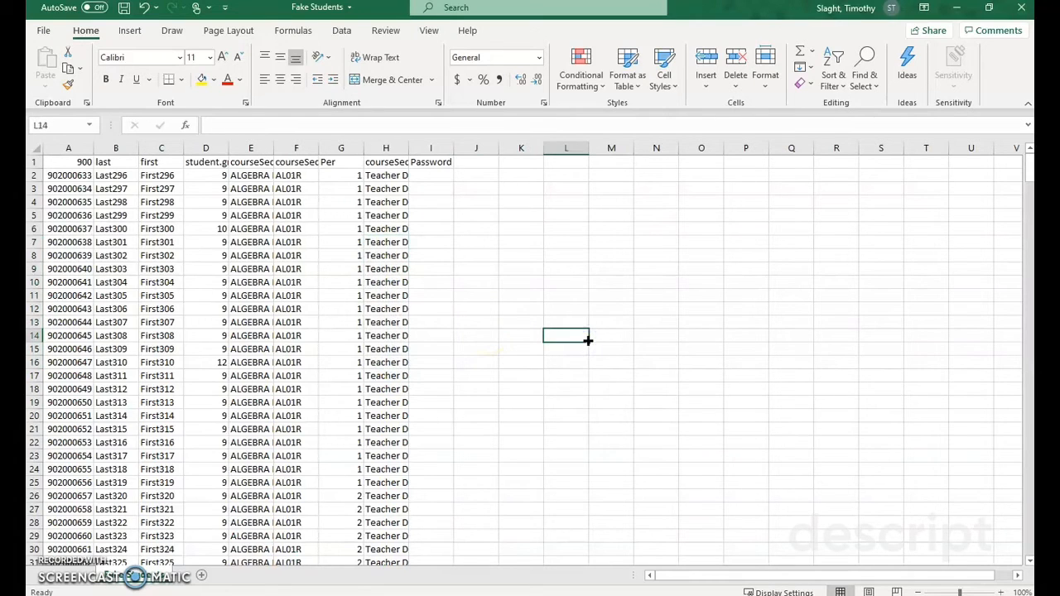
left_click(515, 292)
Step: Enter the first student's password in cell I2 of the Password column
left_click(440, 177)
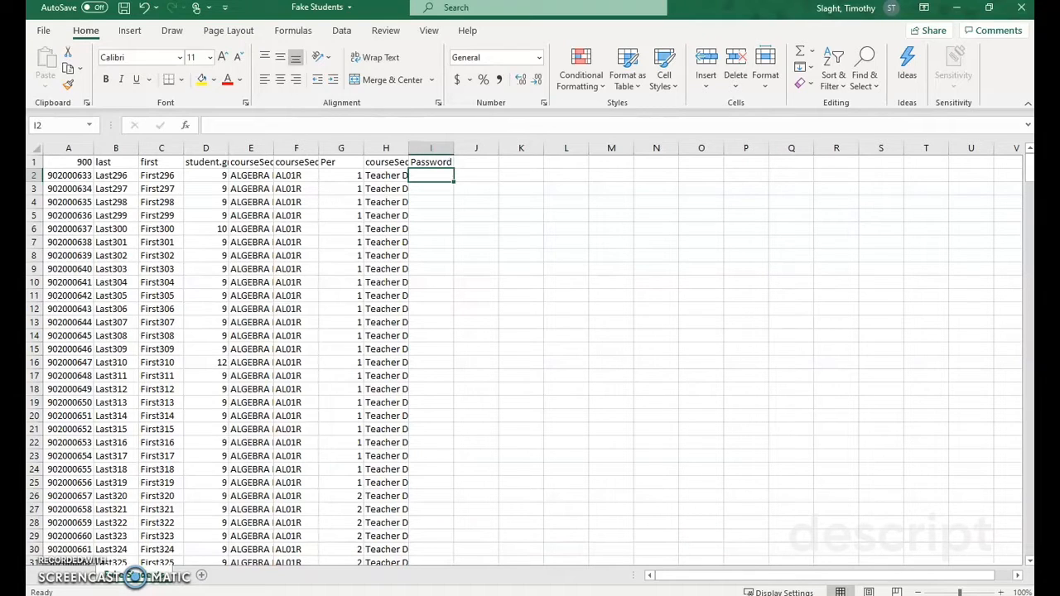
type("math")
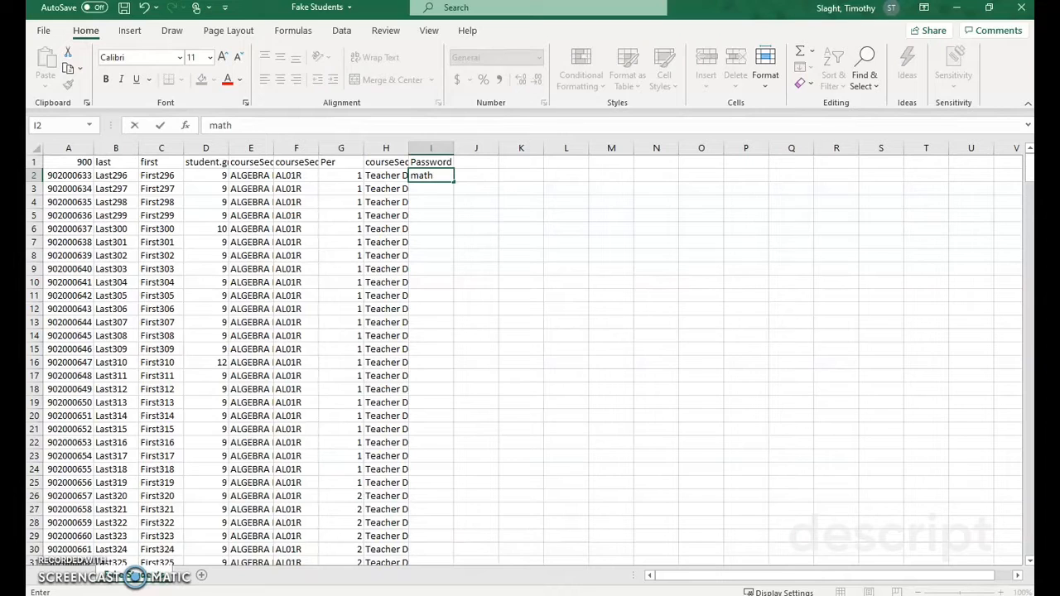
key("Return")
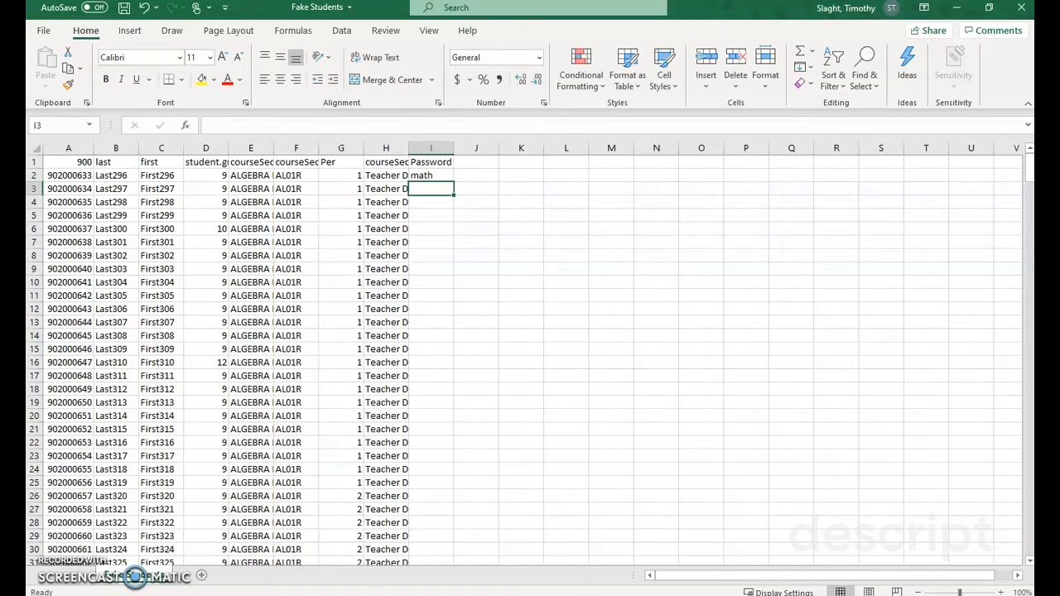
Step: Fill the password in cell I2 down the Password column to the last student in row 115
left_click(431, 174)
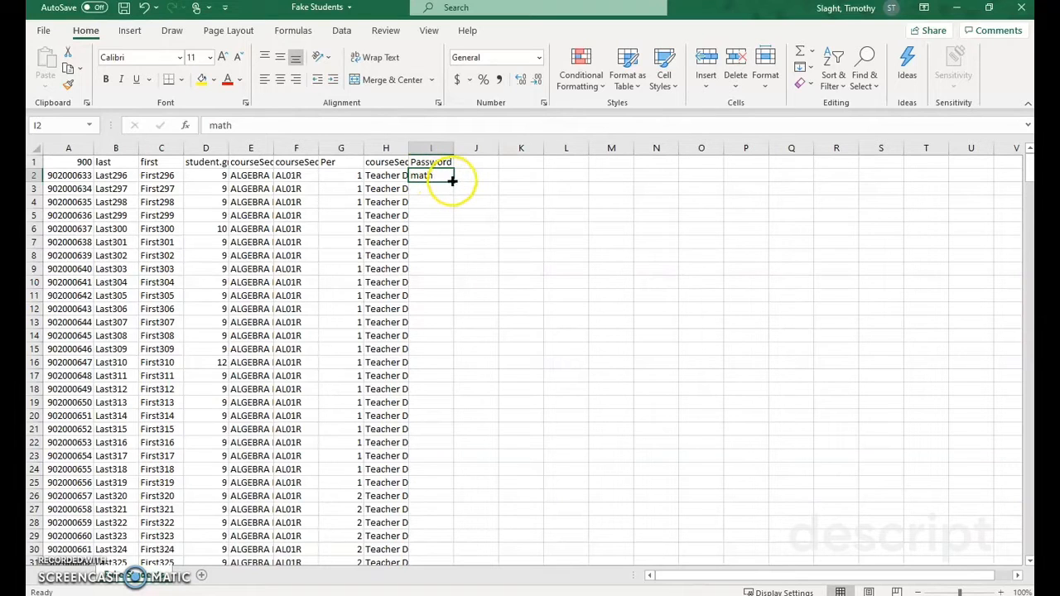
double_click(454, 180)
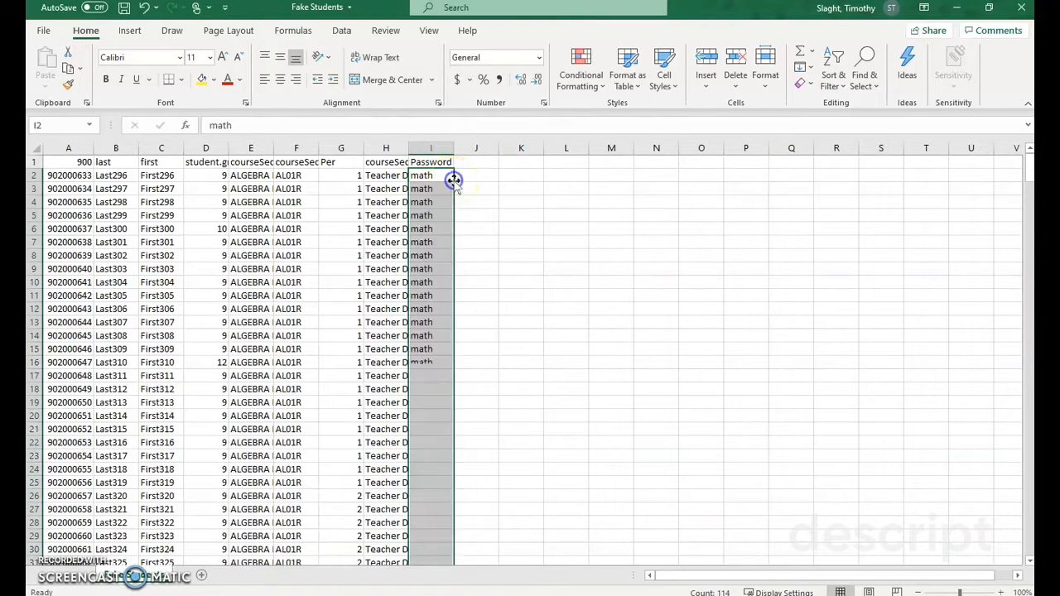
scroll(525, 324, "down", 20)
scroll(524, 323, "down", 12)
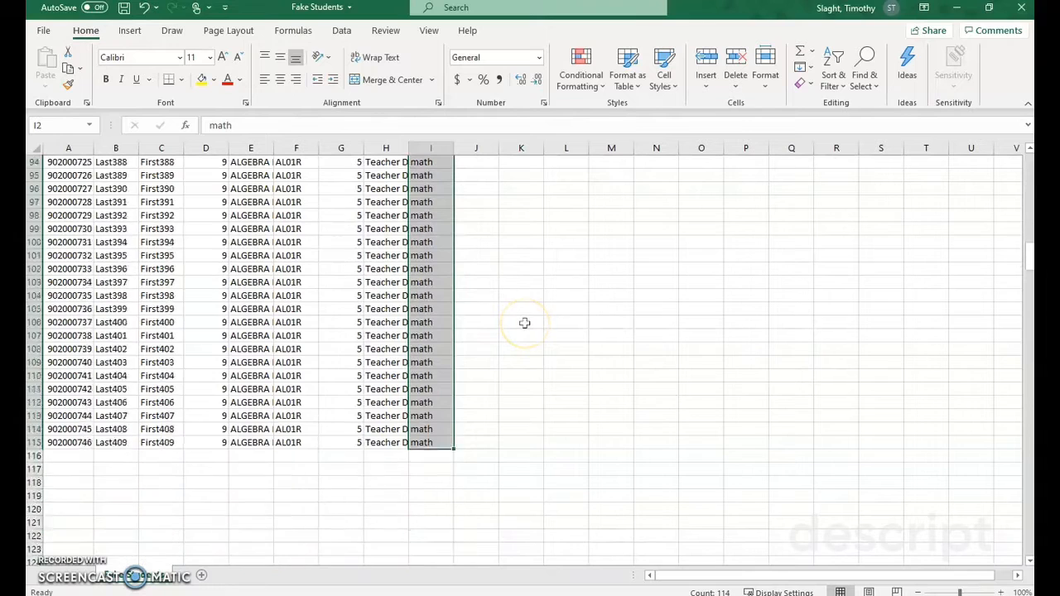
scroll(524, 323, "up", 20)
scroll(524, 323, "up", 4)
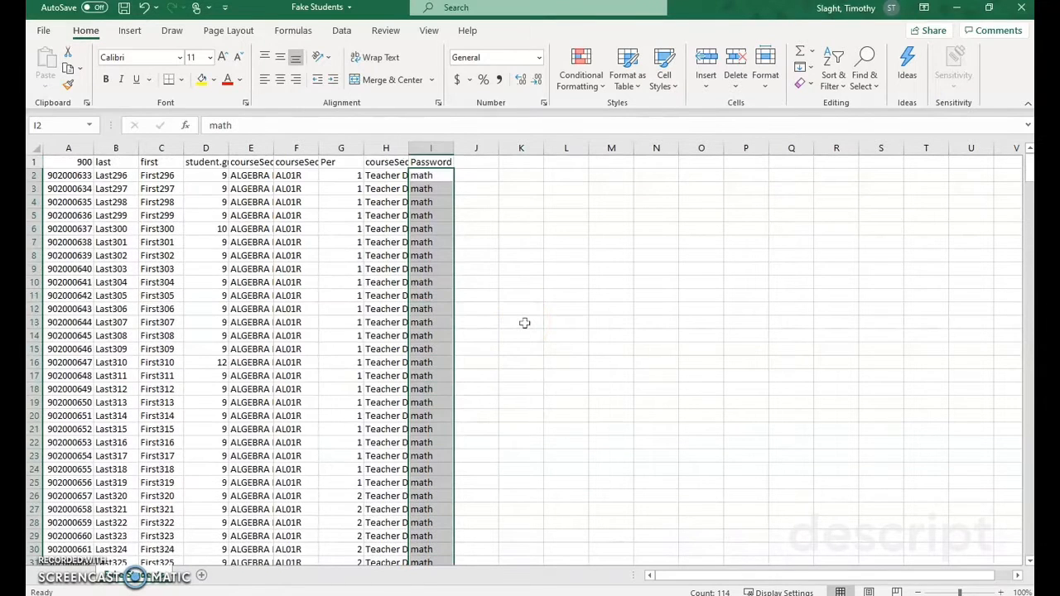
left_click(552, 327)
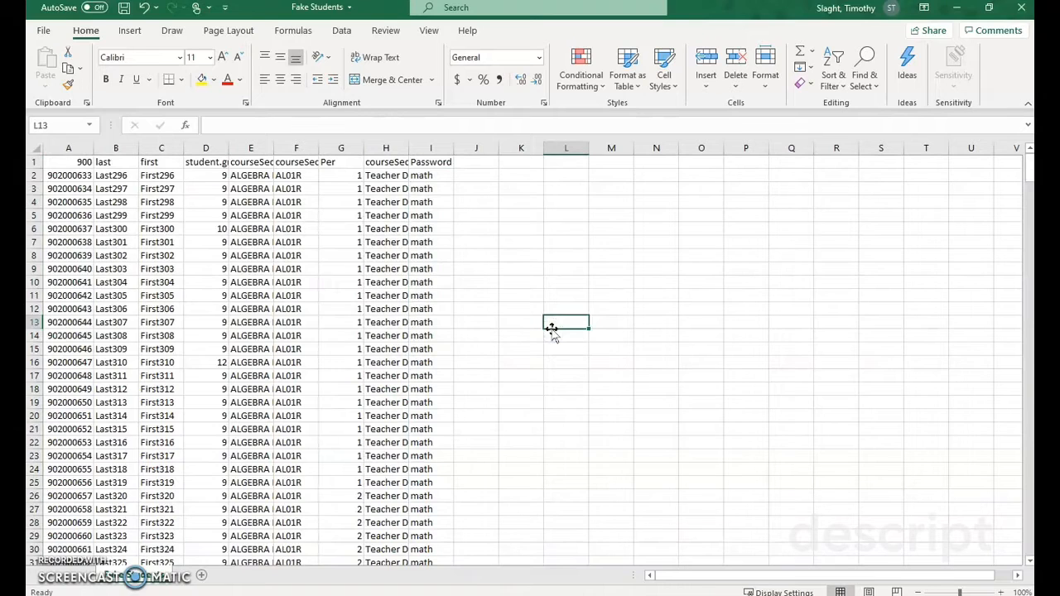
Step: Replace the first student's period in cell G2 with Per1
left_click(339, 159)
left_click(341, 177)
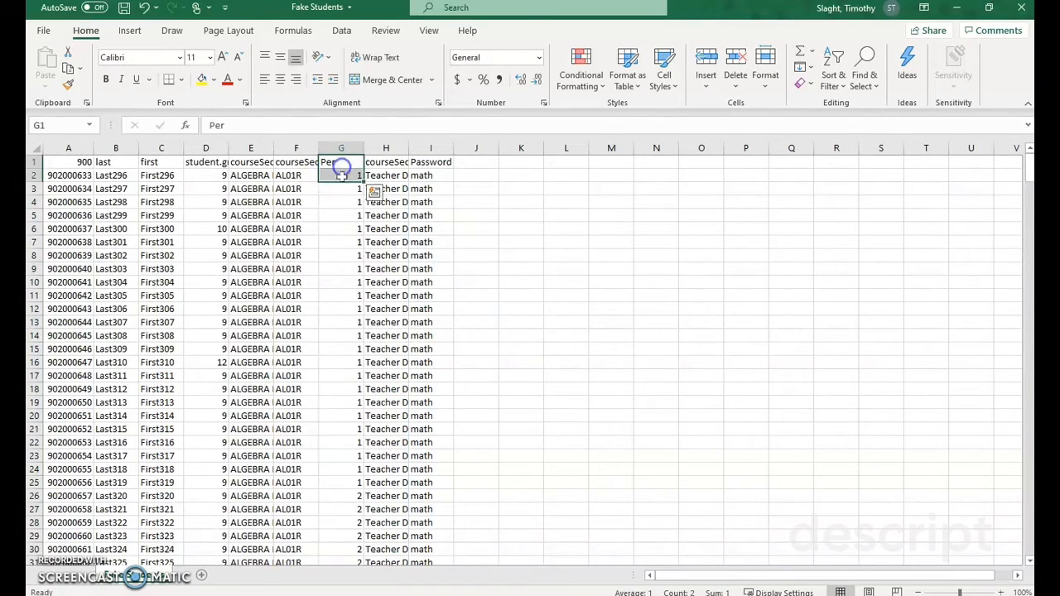
left_click_drag(341, 176, 354, 421)
left_click(337, 307)
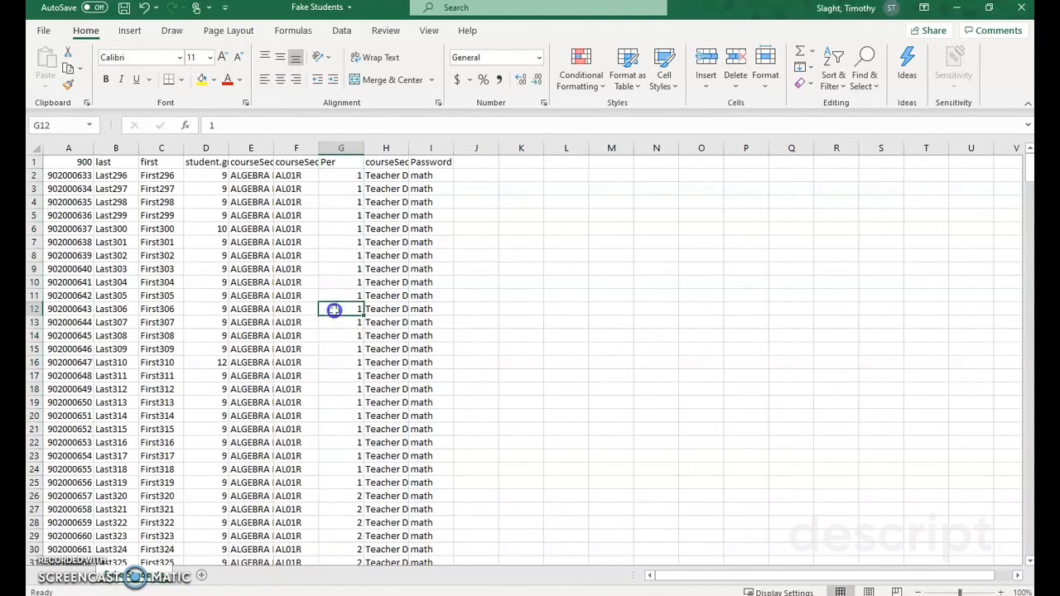
left_click(358, 224)
left_click(352, 175)
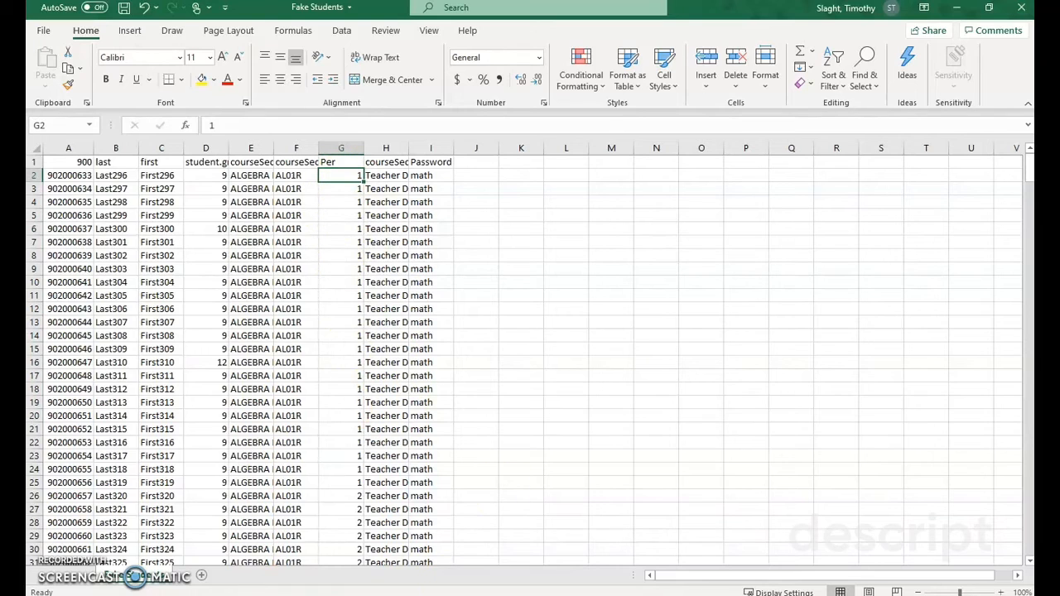
type("Per")
key("Return")
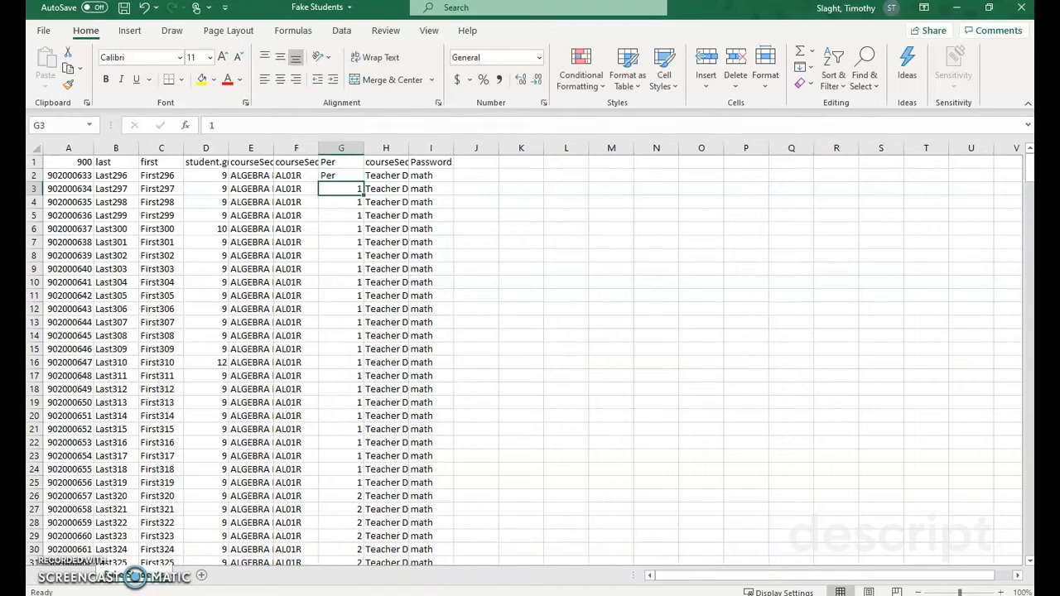
key("Up")
type("P")
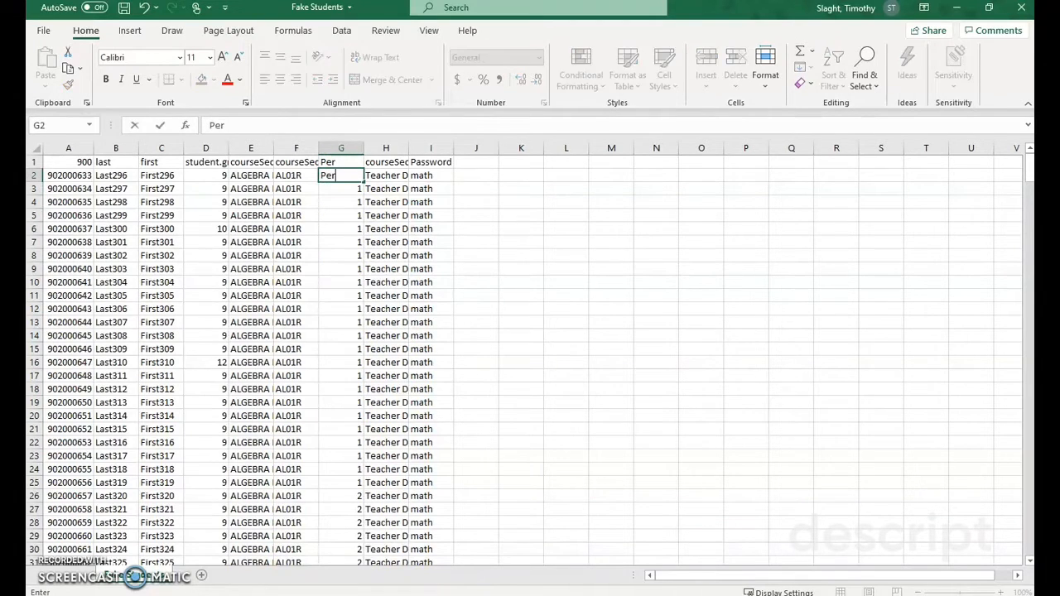
type("er1")
key("Return")
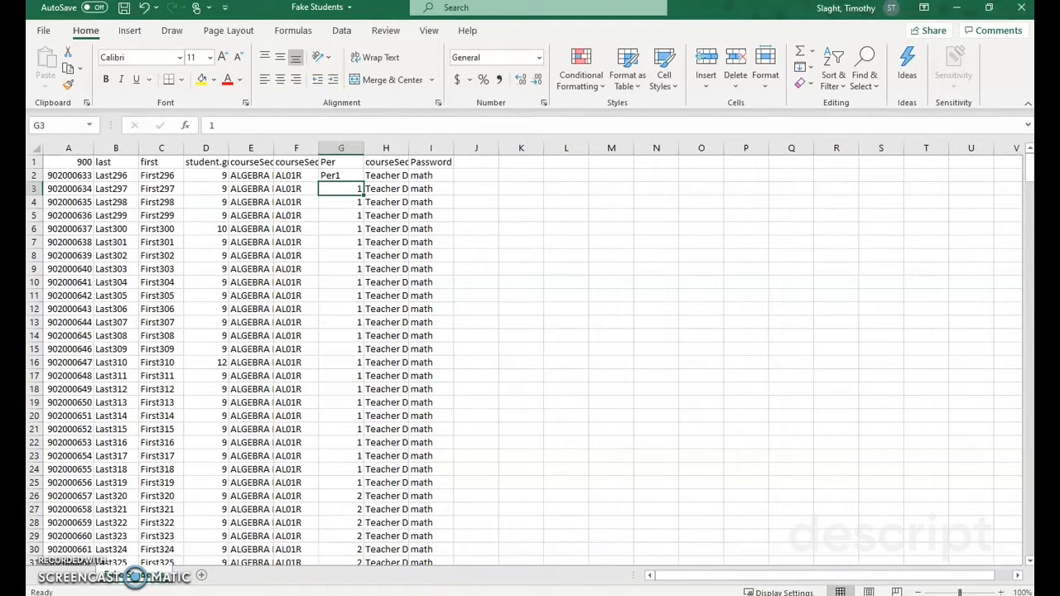
Step: Try extending Per1 from cell G2 down to G13 with AutoFill, and undo that fill
left_click(352, 176)
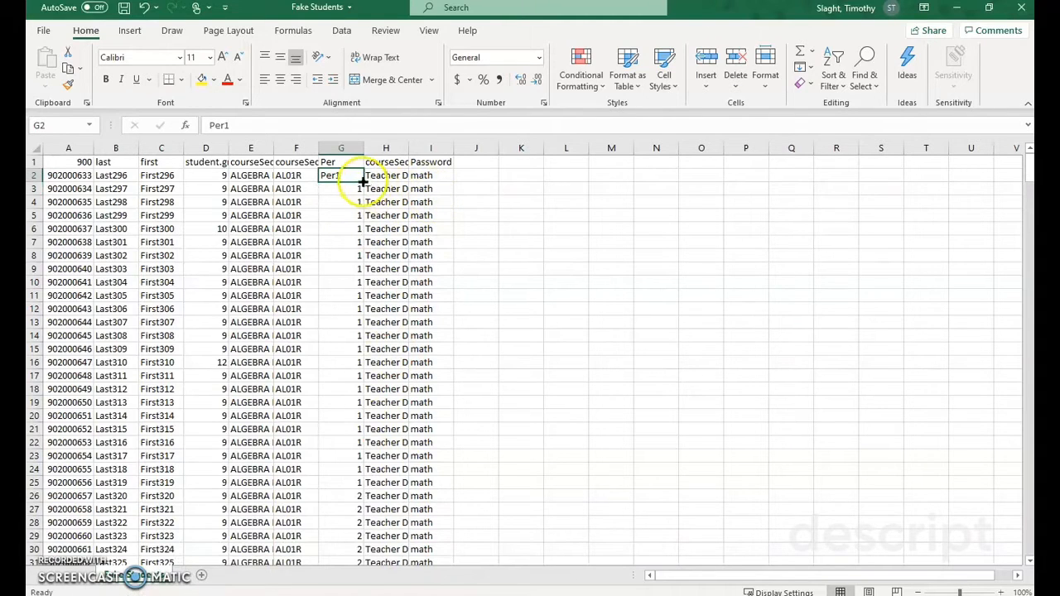
left_click_drag(363, 181, 360, 326)
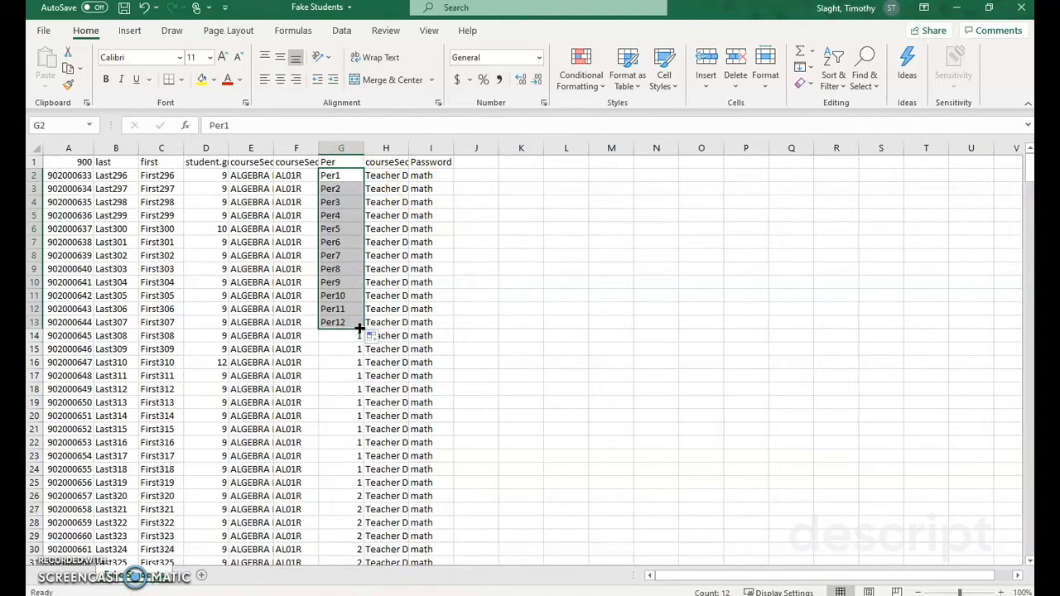
left_click(346, 189)
key("ctrl+z")
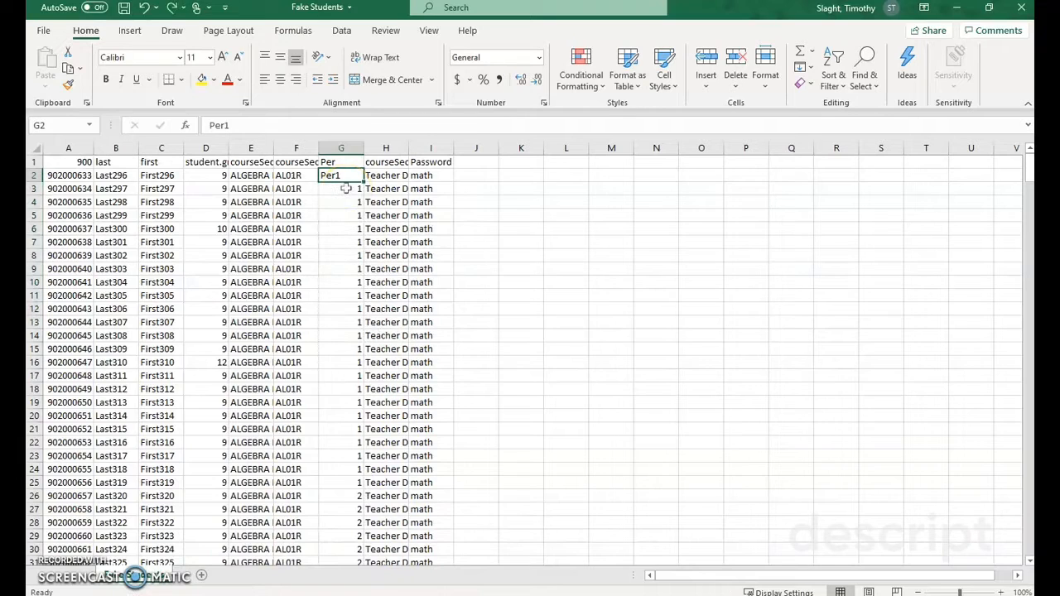
Step: Enter Per1 as the second student's period in cell G3
left_click(346, 189)
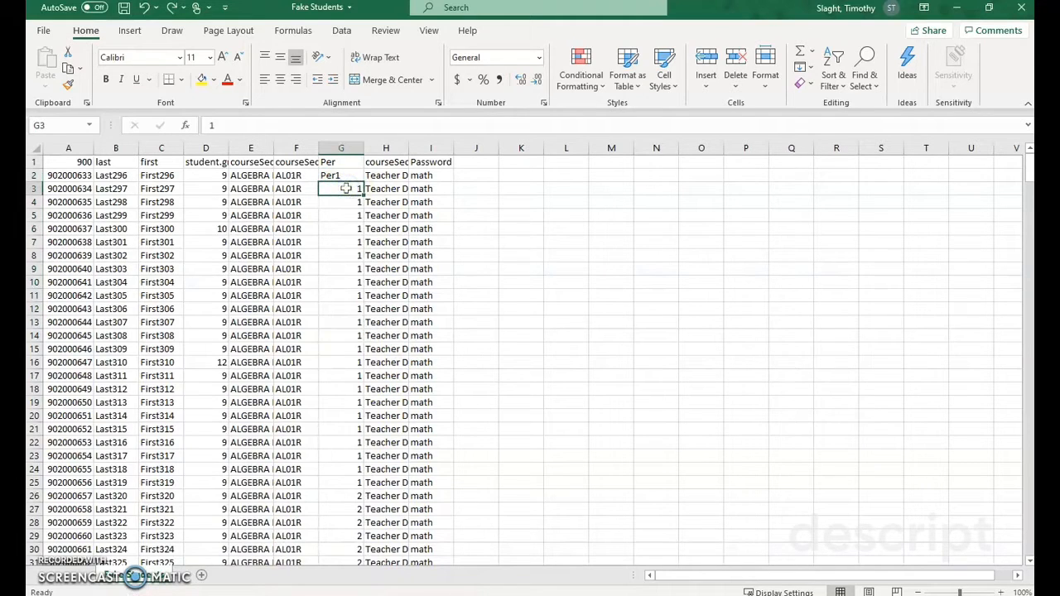
type("Per1")
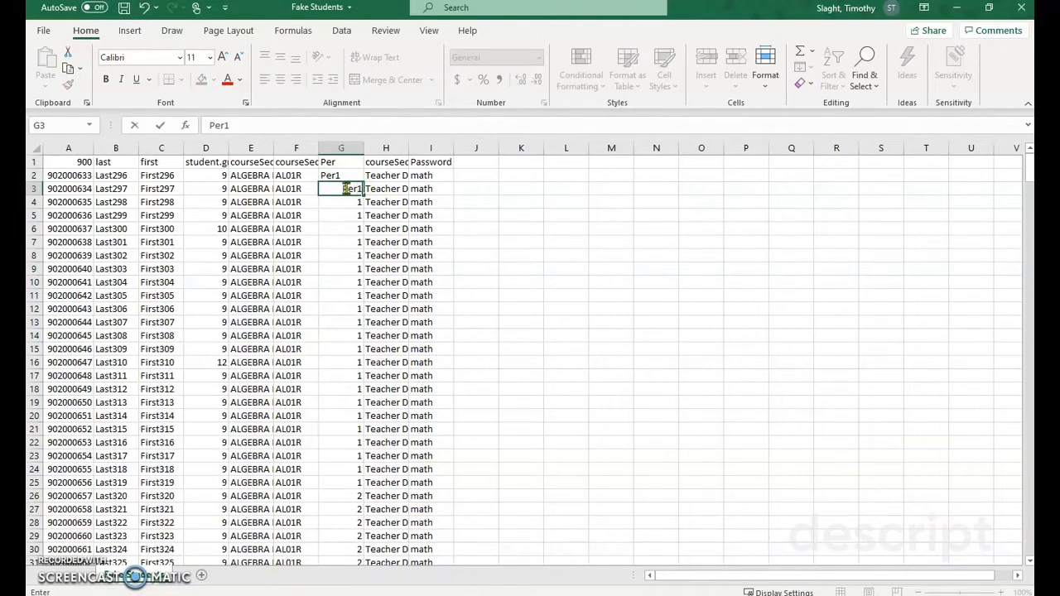
key("Return")
Step: Fill Per1 down the rest of the period 1 students' cells, G2 through G25
left_click(343, 176)
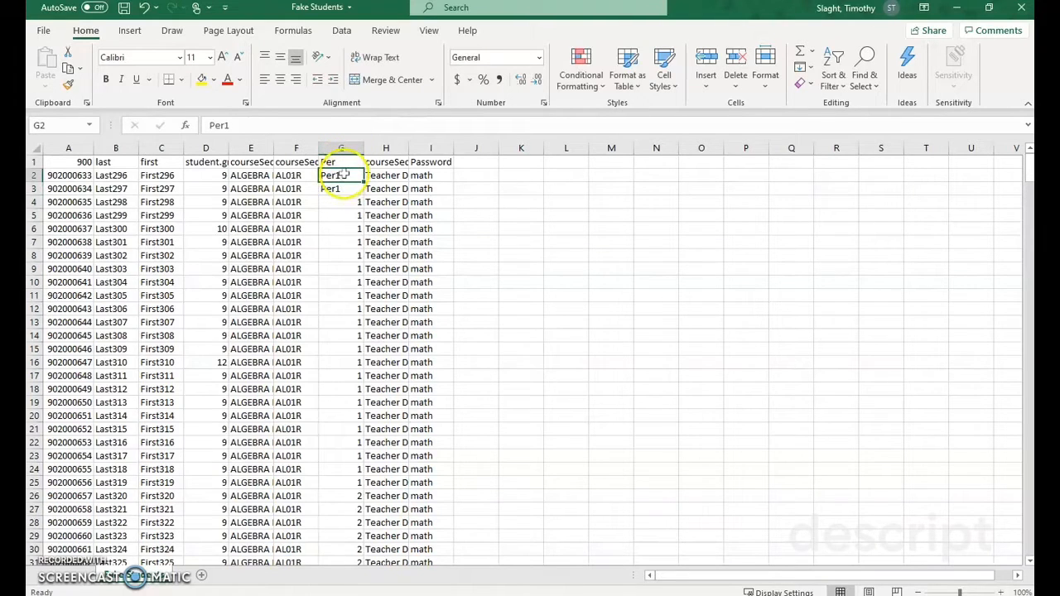
left_click(343, 174)
left_click_drag(344, 174, 339, 484)
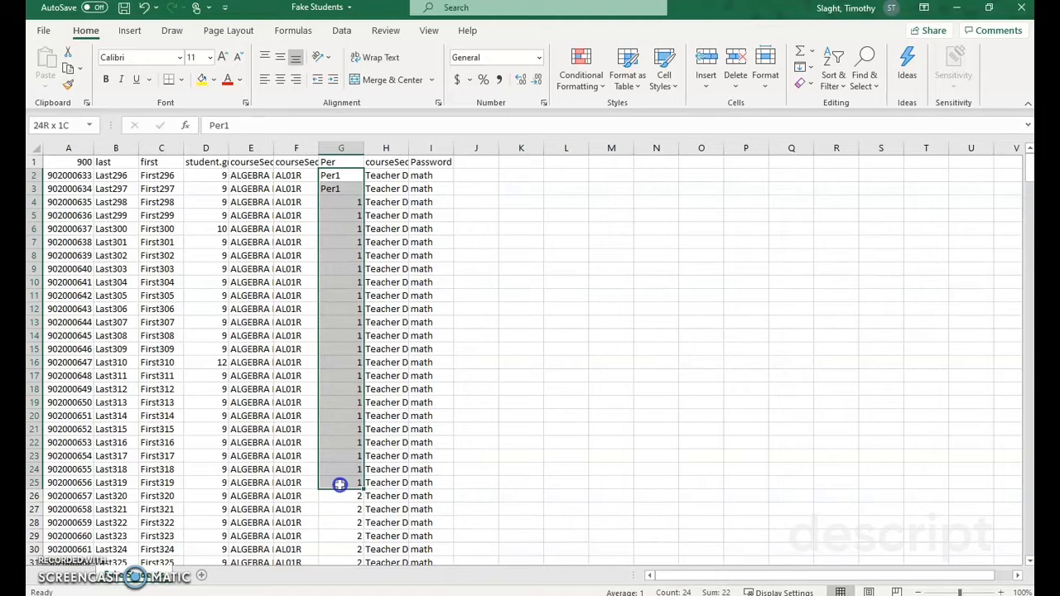
left_click_drag(340, 485, 340, 486)
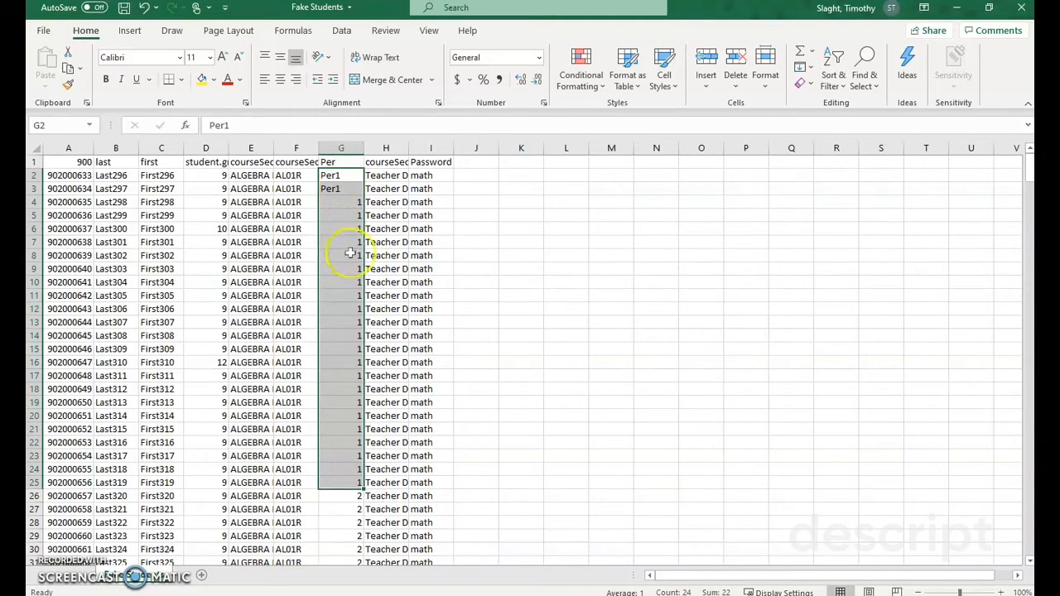
left_click(802, 70)
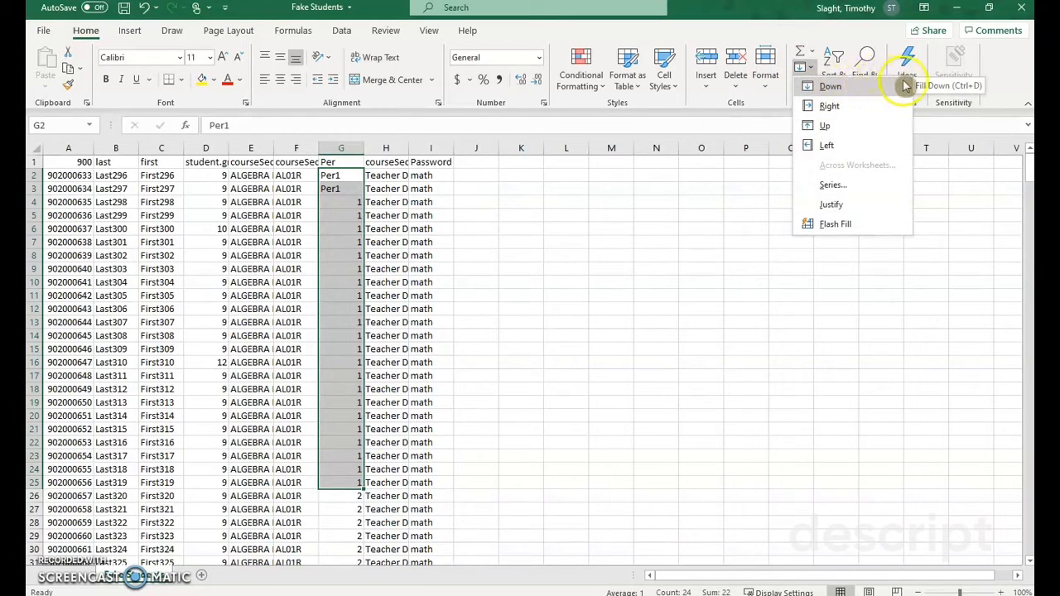
left_click(374, 189)
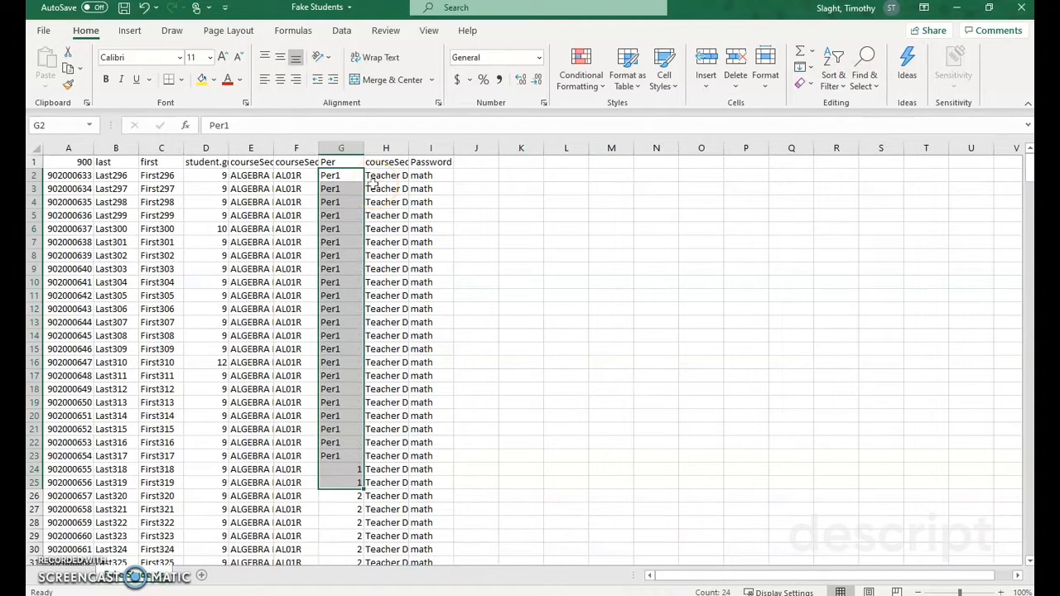
Step: Enter Per2 in cells G26 and G27 for the first two period 2 students
scroll(356, 248, "down", 8)
scroll(344, 272, "up", 2)
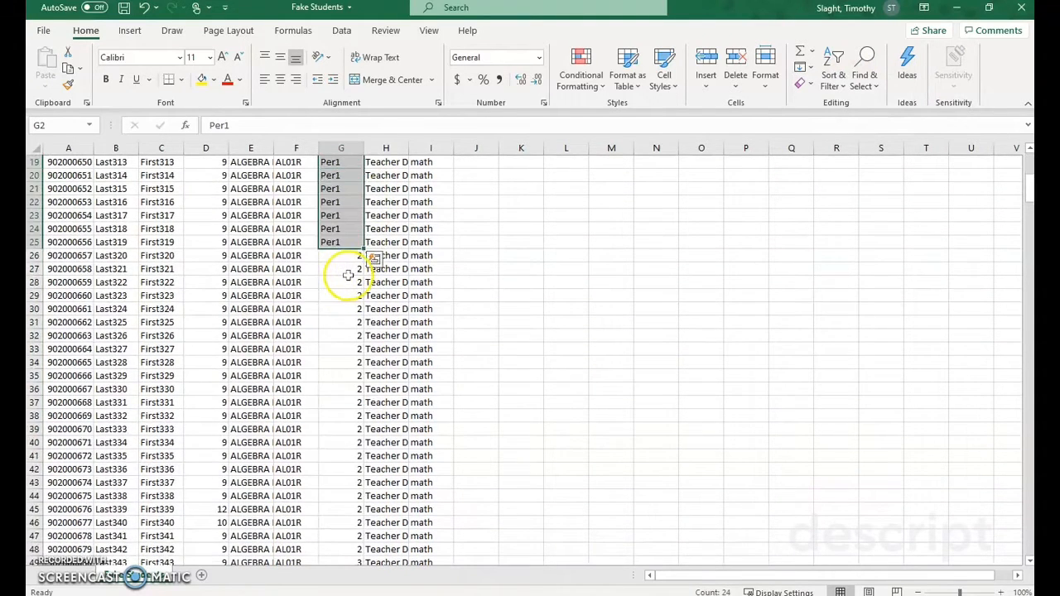
left_click(354, 261)
type("Per")
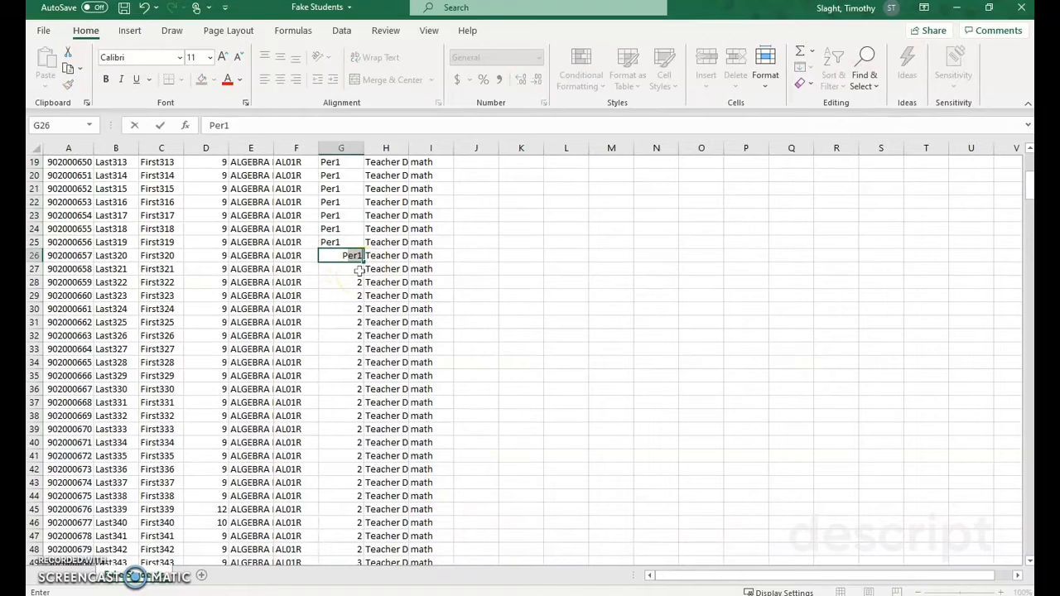
type("2")
key("Return")
key("Up")
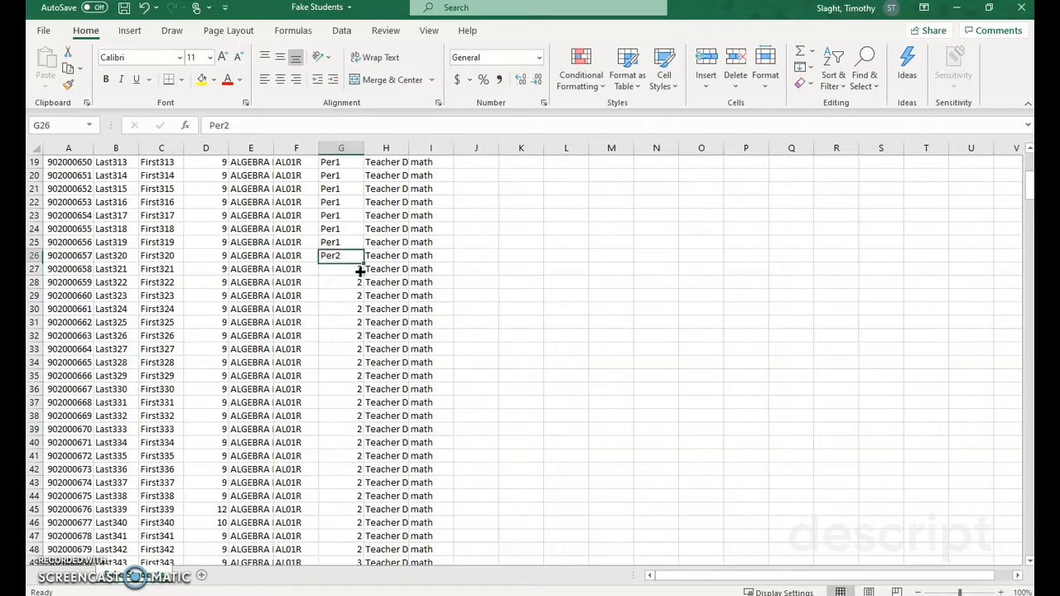
left_click(359, 271)
type("P")
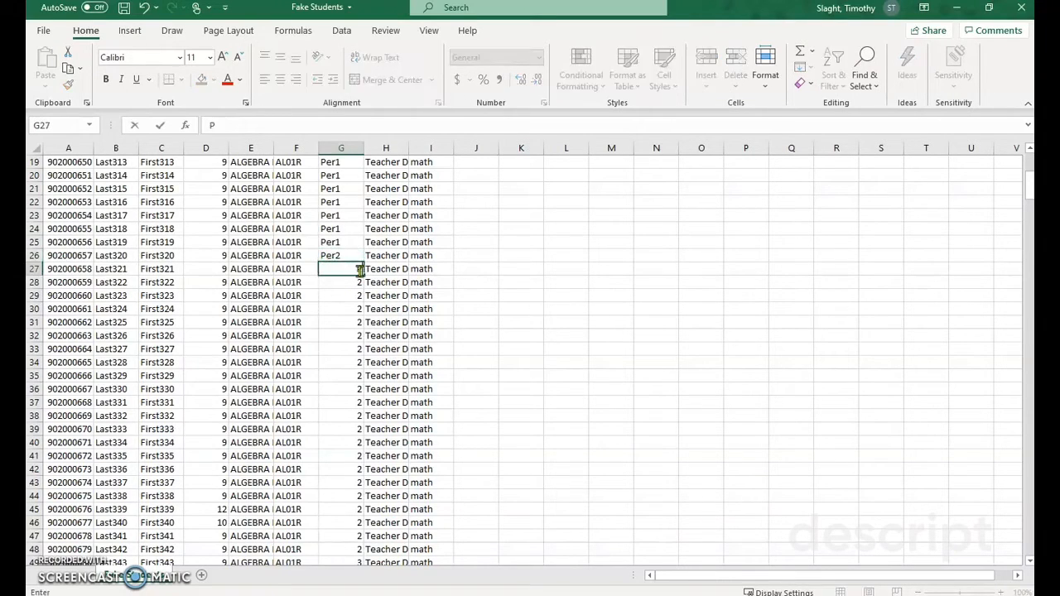
key("Return")
key("Up")
key("Up")
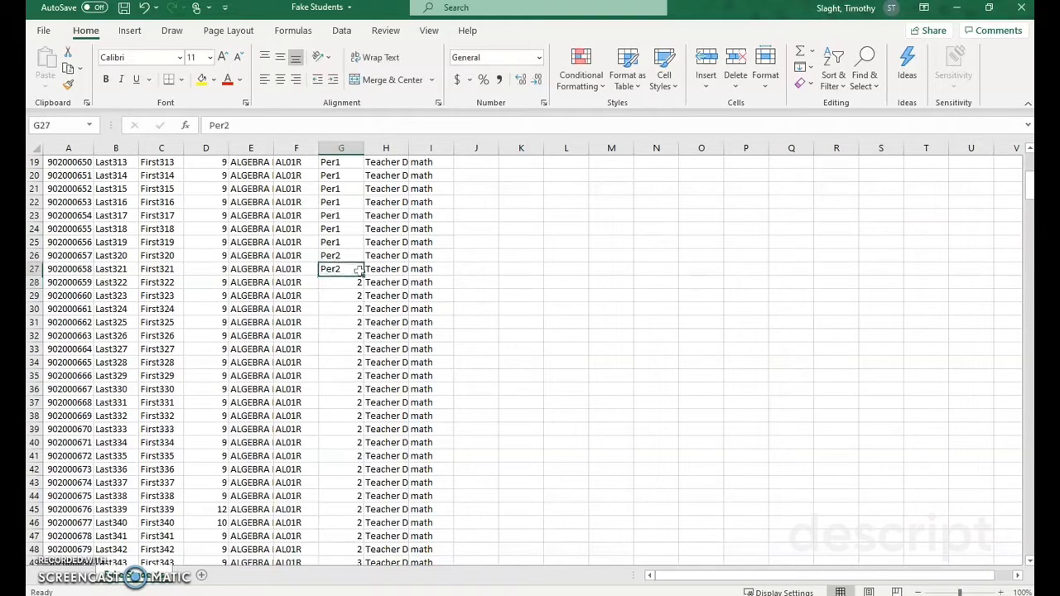
Step: Fill Per2 down the period 2 students' cells, G26 through G48
left_click_drag(339, 252, 433, 497)
scroll(389, 497, "down", 1)
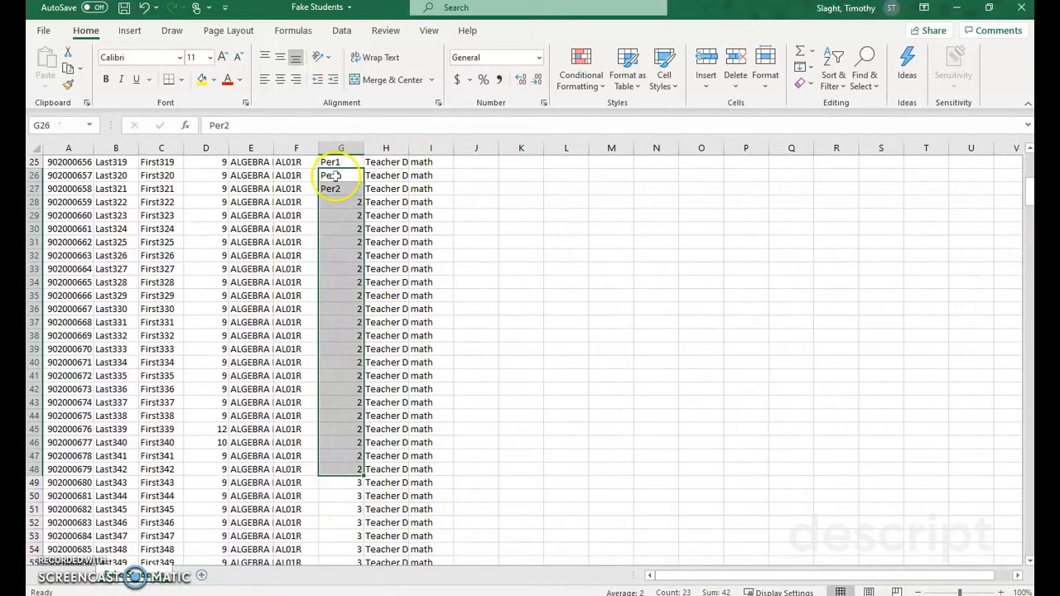
key("ctrl+d")
Step: Enter Per3 in cells G49 and G50 for the first two period 3 students
scroll(356, 348, "down", 2)
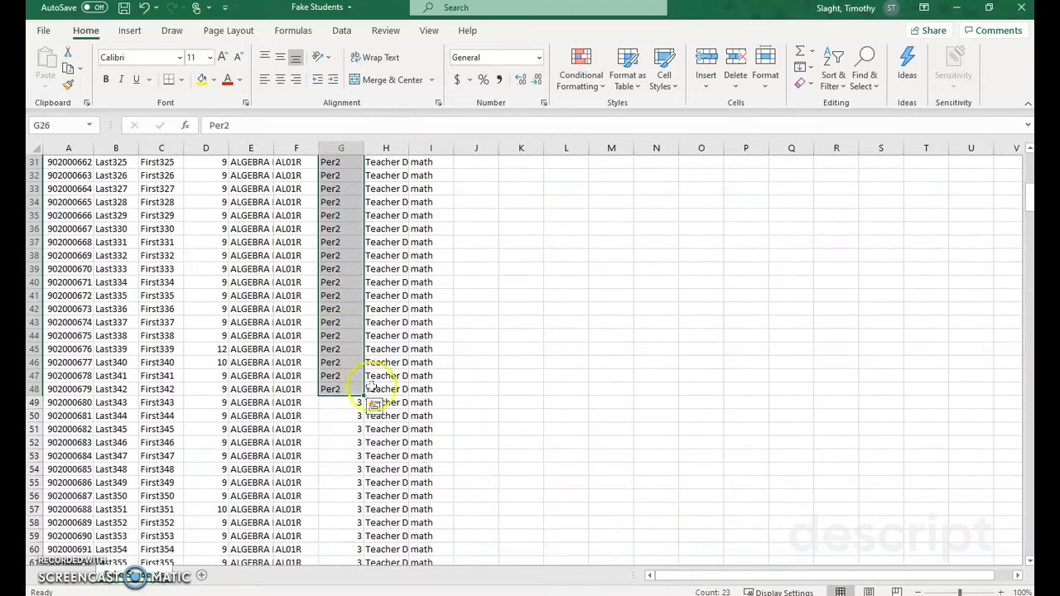
left_click(336, 409)
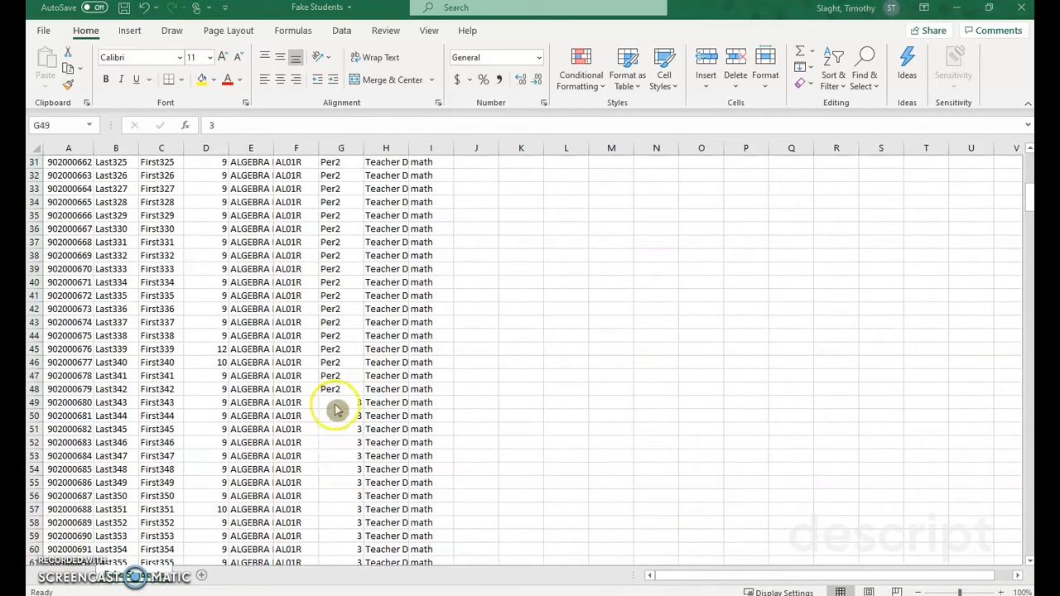
type("P")
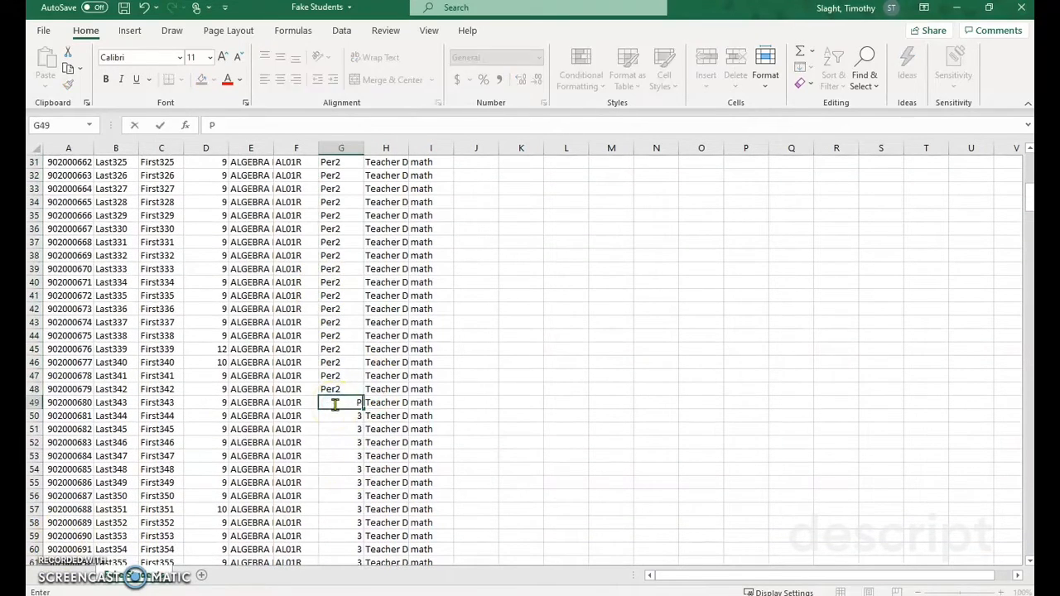
type("er3")
key("Return")
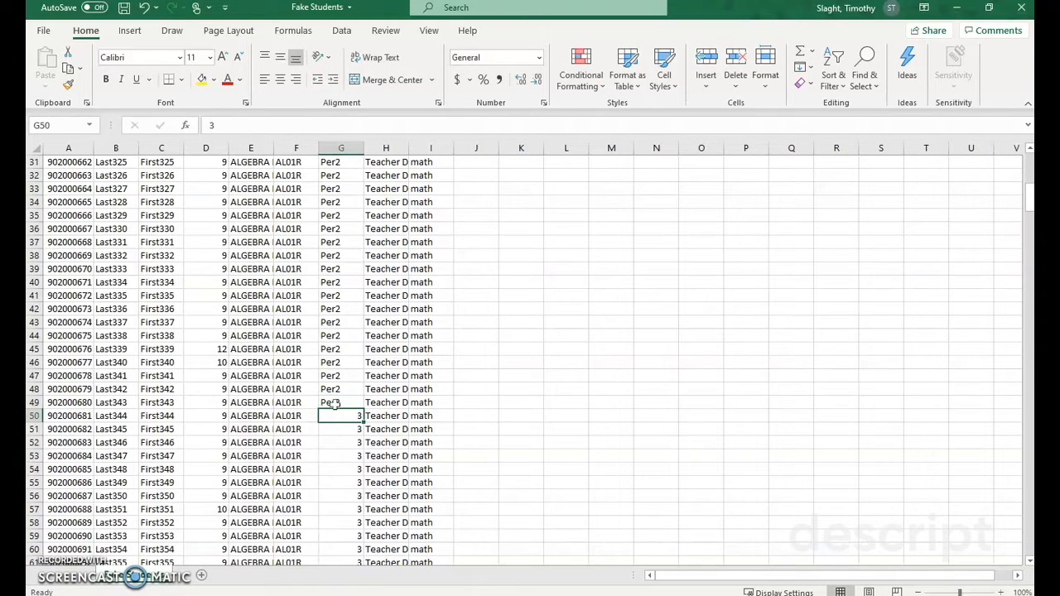
type("Per3")
key("Return")
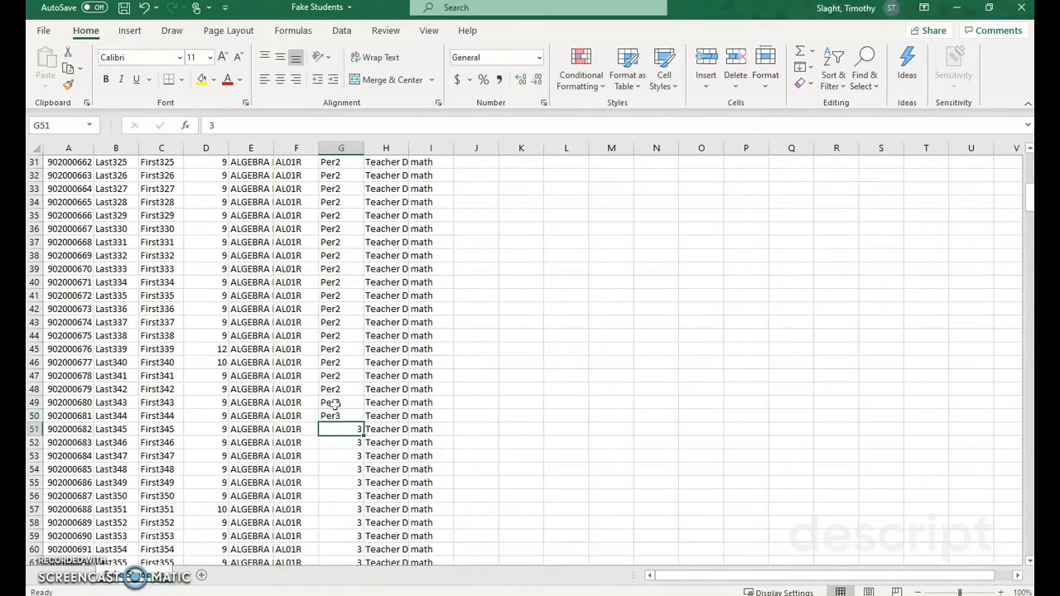
Step: Fill Per3 down the period 3 students' cells, G49 through G73
mouse_move(330, 404)
left_mouse_down()
mouse_move(332, 439)
mouse_move(335, 405)
left_mouse_up()
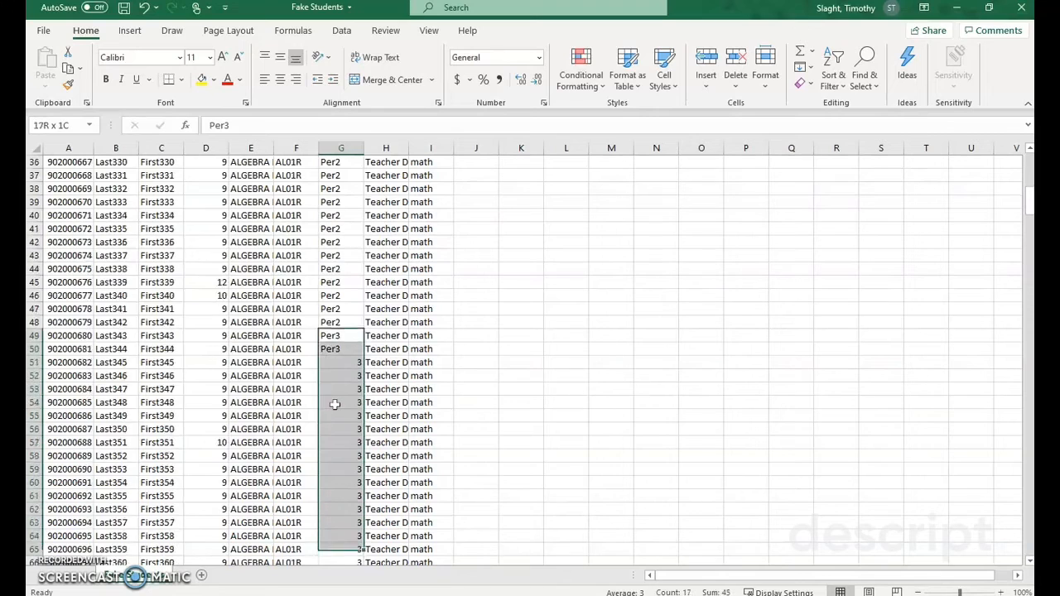
key("shift+Down")
key("shift+Down")
key("shift+Down")
key("shift+Down")
key("shift+Down")
key("shift+Down")
key("shift+Down")
key("shift+Down")
key("shift+Down")
key("shift+Down")
key("shift+Down")
key("shift+Down")
key("shift+Down")
key("shift+Down")
key("shift+Down")
key("shift+Down")
key("shift+Up")
key("shift+Up")
key("shift+Up")
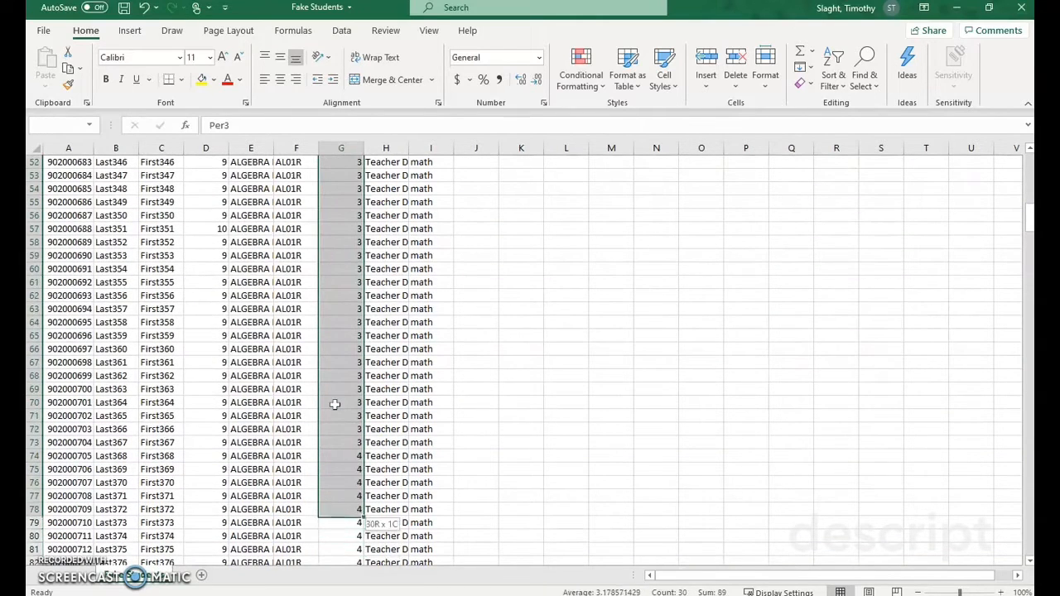
key("shift+Up")
key("shift+Up")
key("shift+Up")
key("shift+Up")
key("shift+Up")
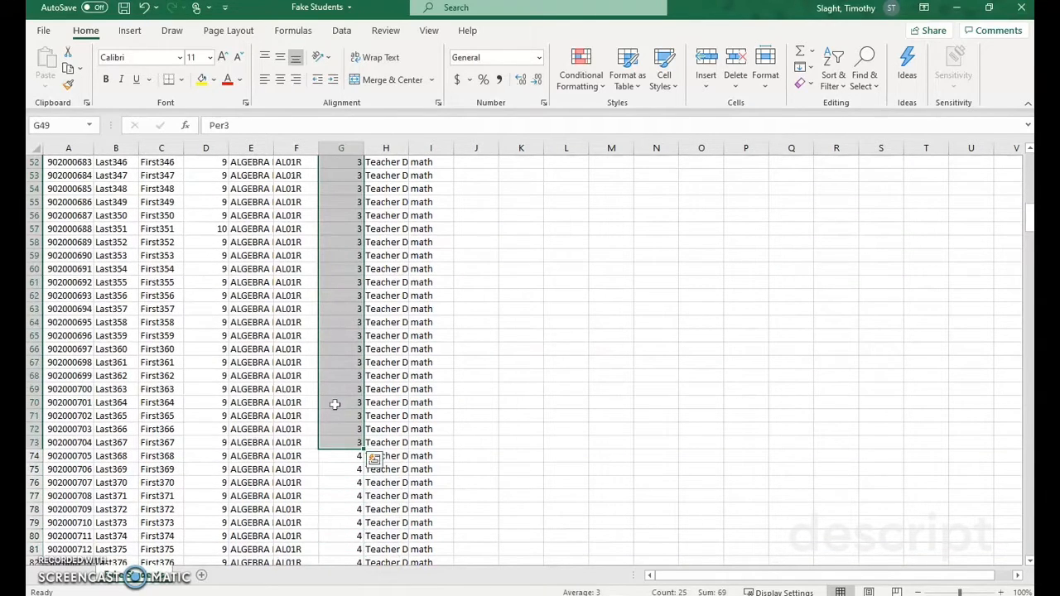
key("ctrl+d")
Step: Enter Per4 for the first period 4 student in G74 and fill it down the period 4 students' cells through G93
scroll(334, 403, "down", 2)
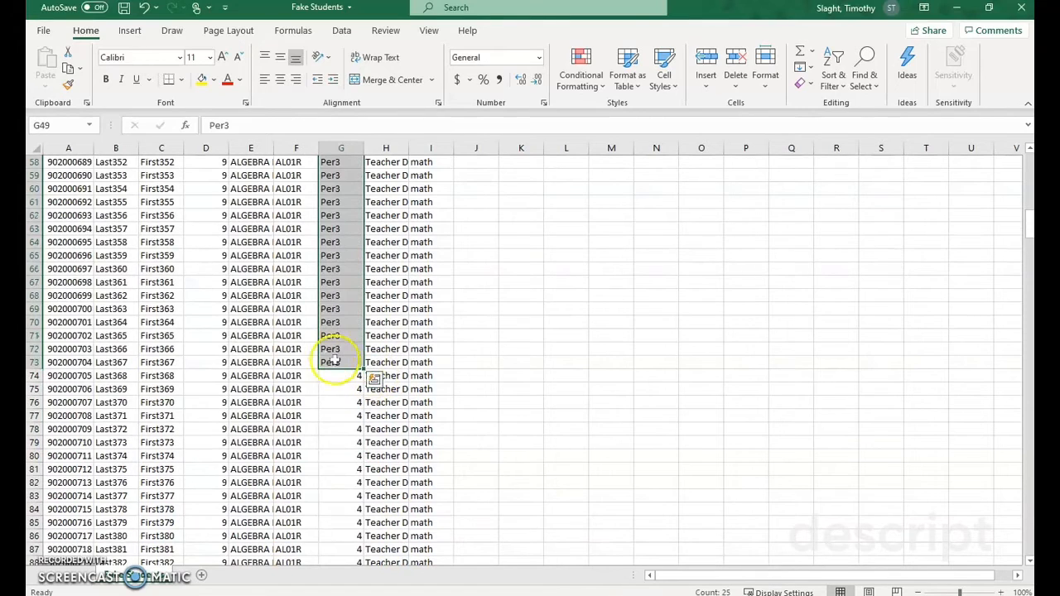
left_click(355, 375)
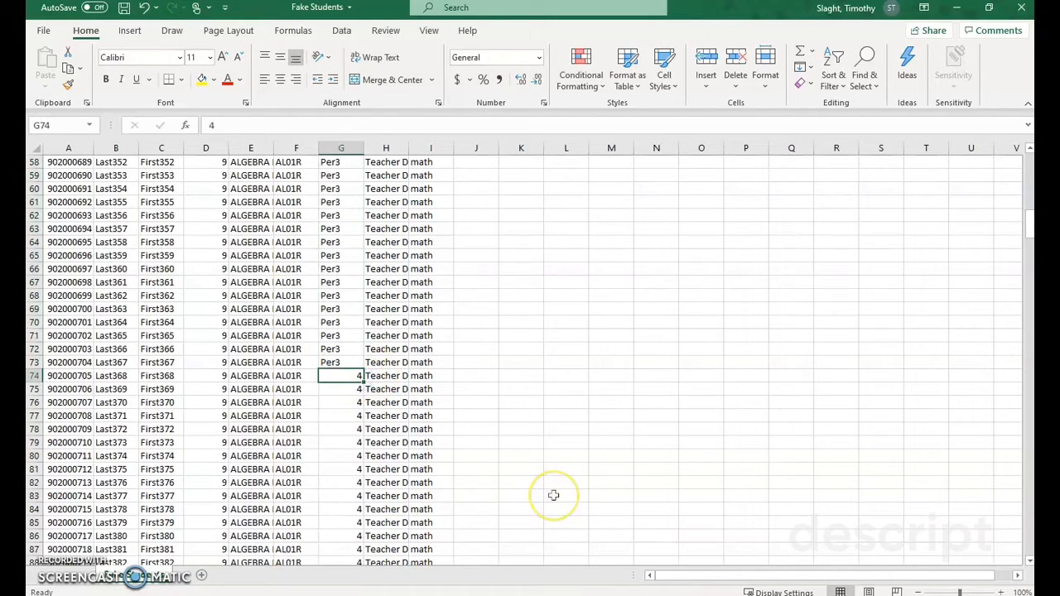
type("Per")
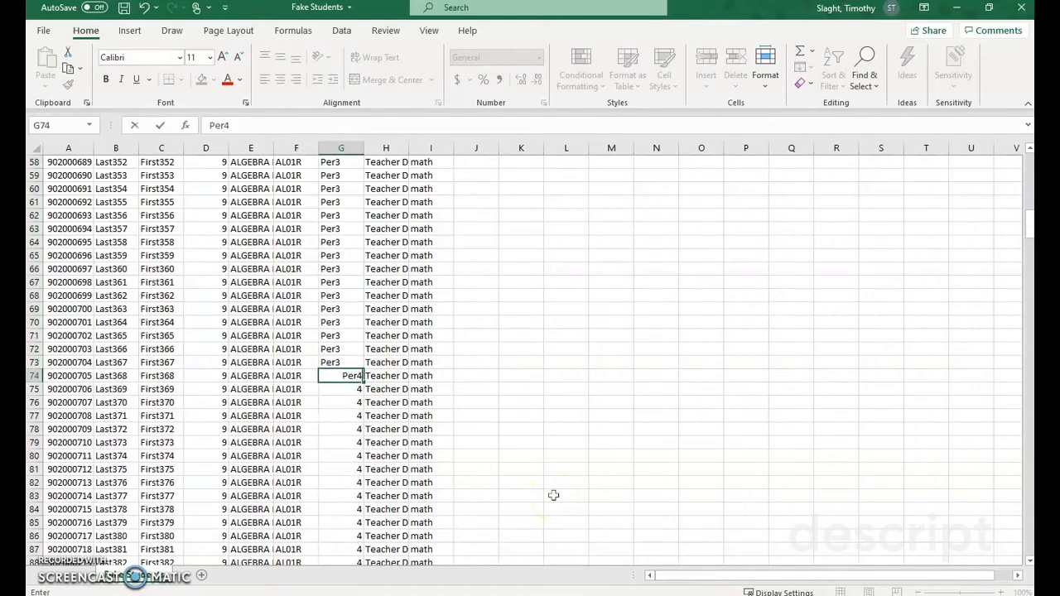
key("Return")
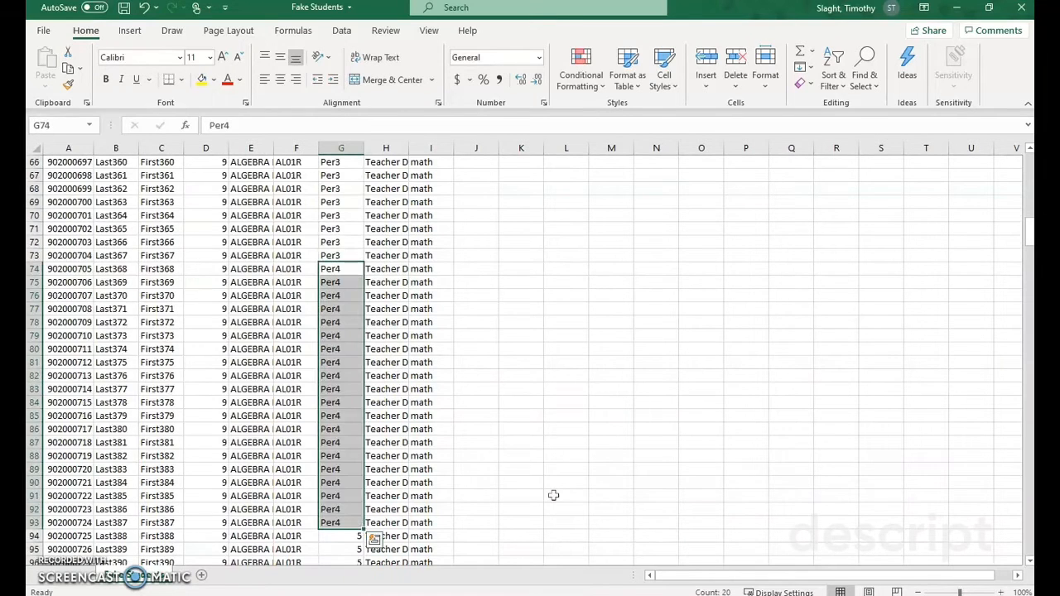
Step: Enter Per7 in cells G94 and G95 and fill it down the last group of students through G115
scroll(513, 431, "down", 7)
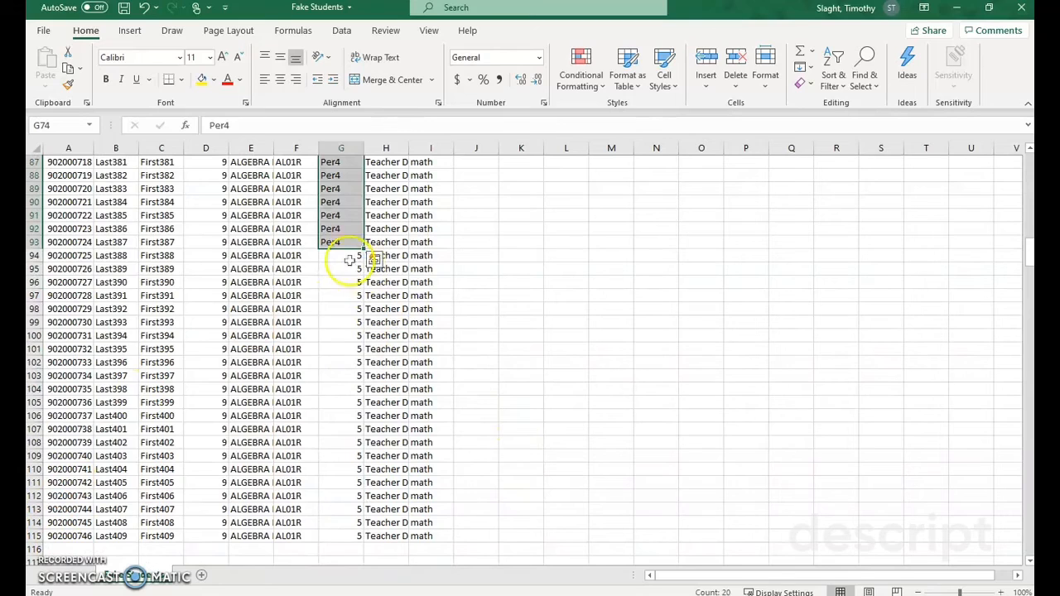
left_click(348, 257)
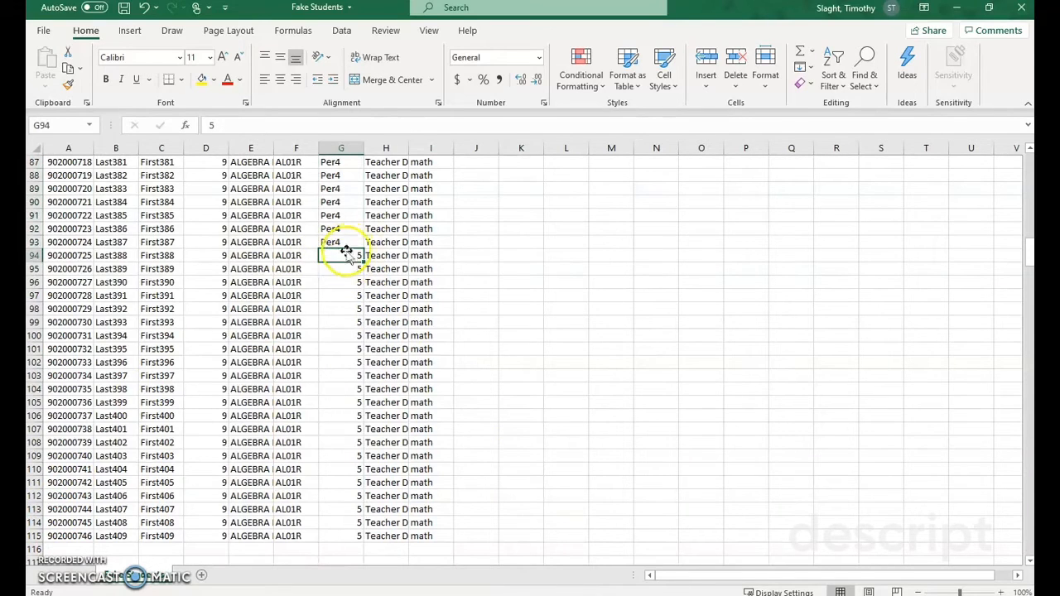
type("Per7")
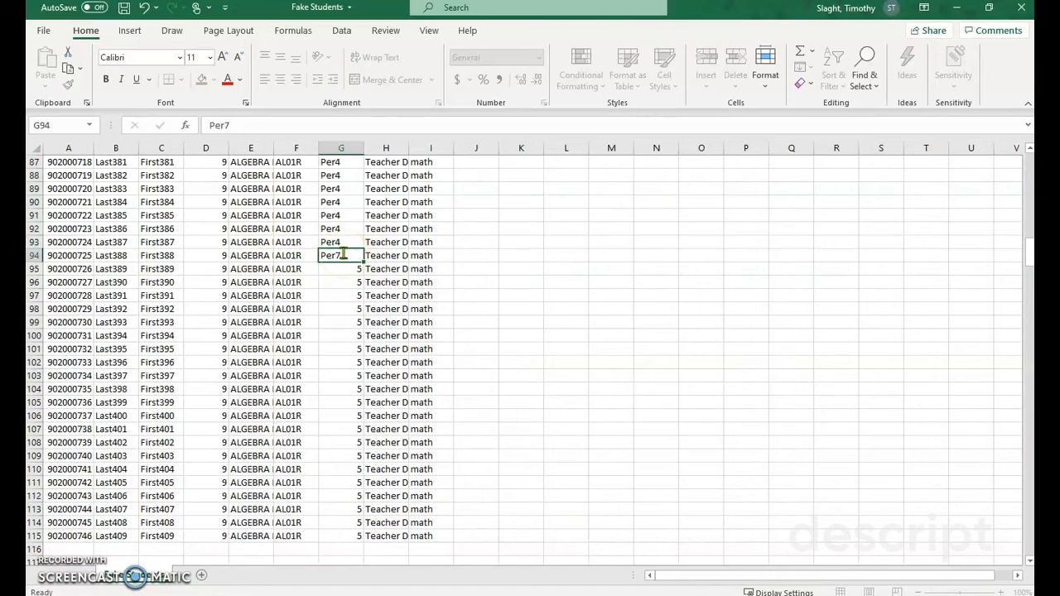
key("Return")
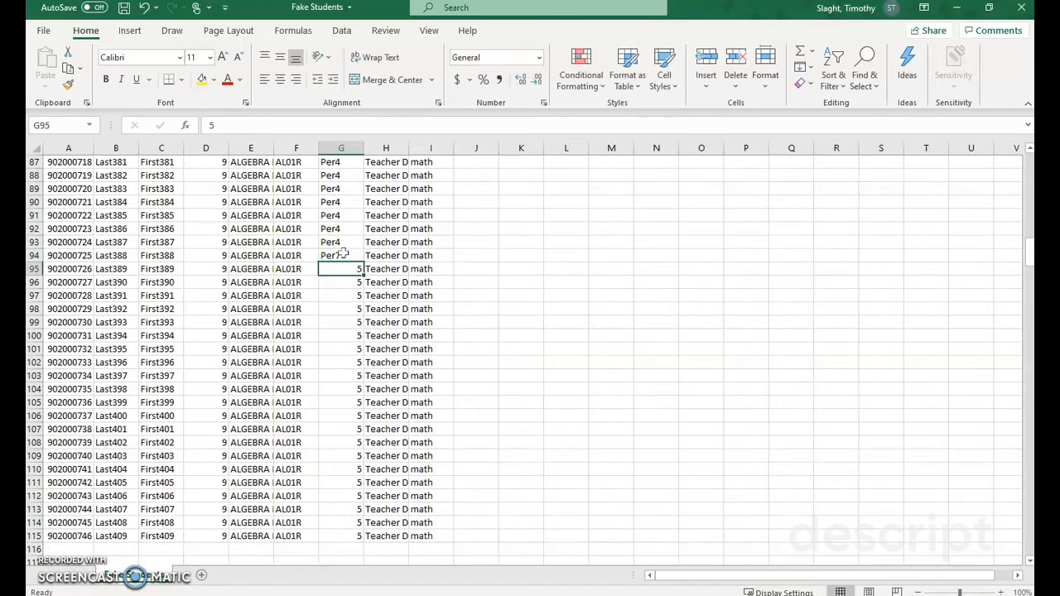
type("Per")
key("Return")
key("Up")
key("Up")
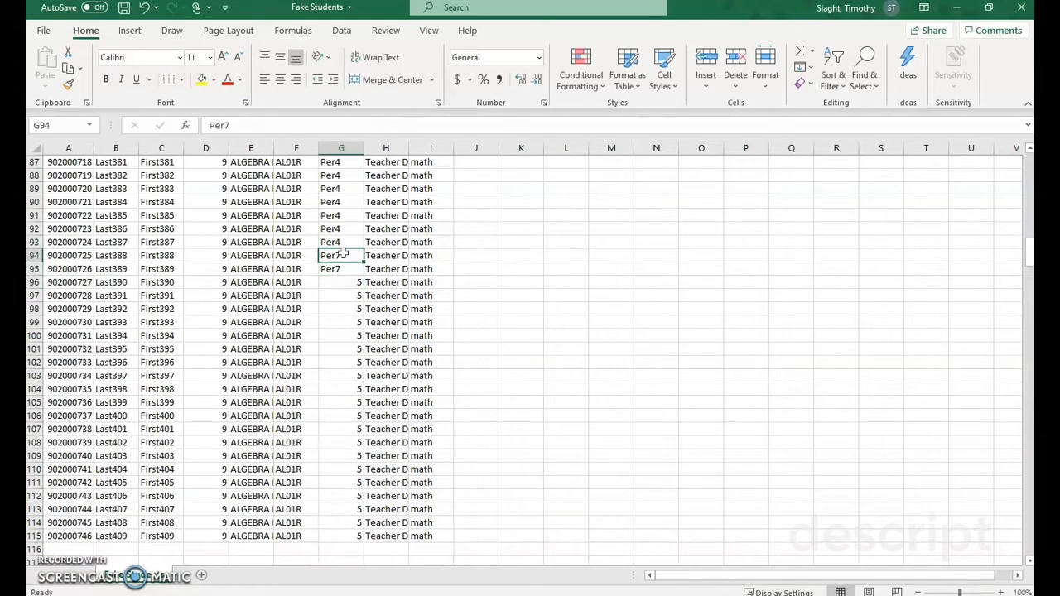
key("ctrl+shift+Down")
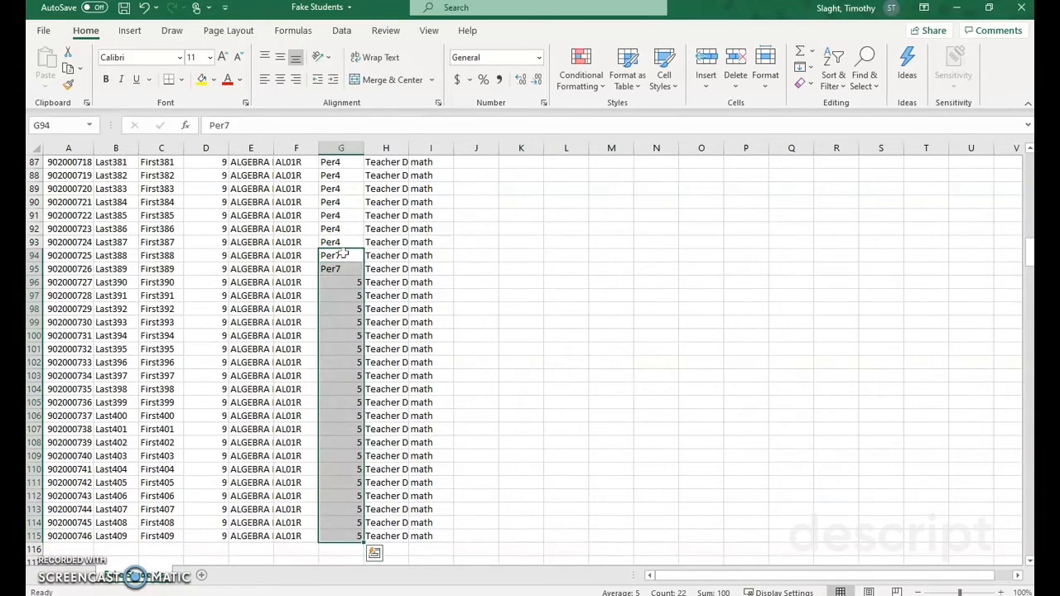
key("ctrl+d")
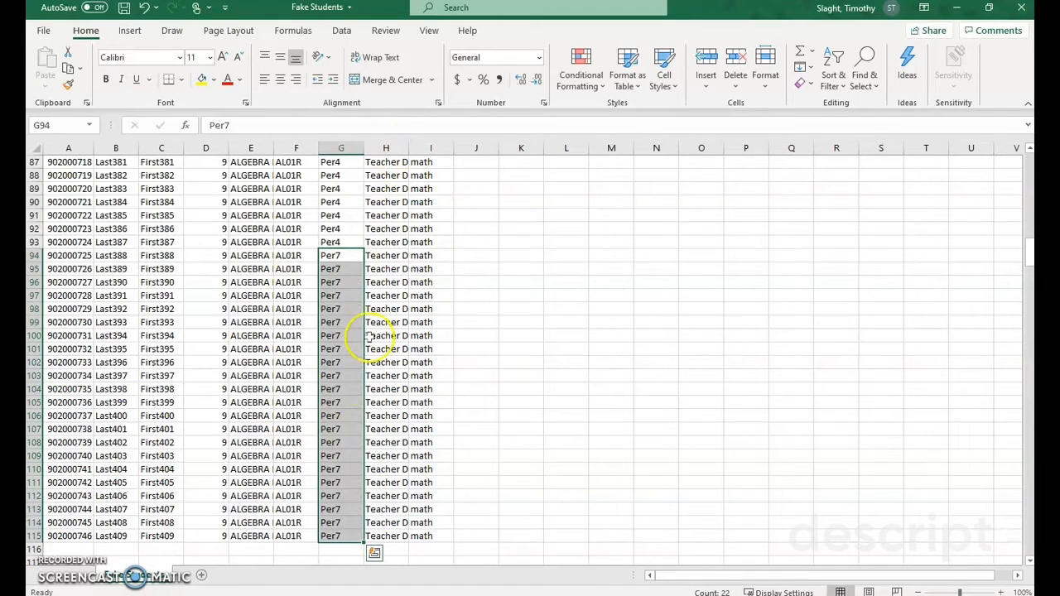
Step: Save the edited Fake Students roster
scroll(367, 336, "up", 7)
scroll(368, 337, "up", 20)
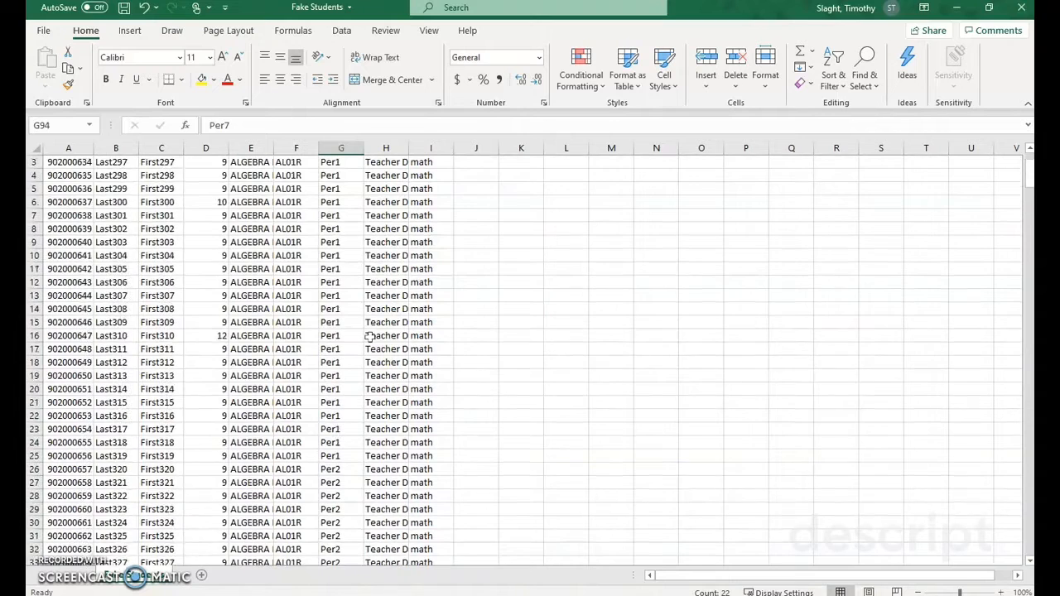
left_click(125, 9)
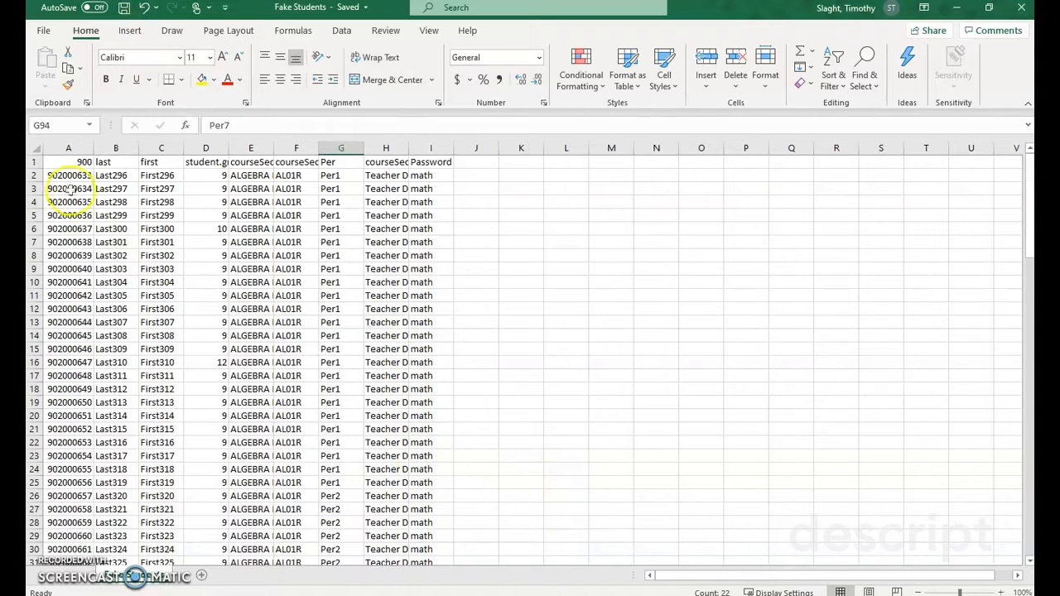
Step: Review the student ID, Password and Per columns of the saved roster, including the period names further down
left_click_drag(69, 176, 73, 396)
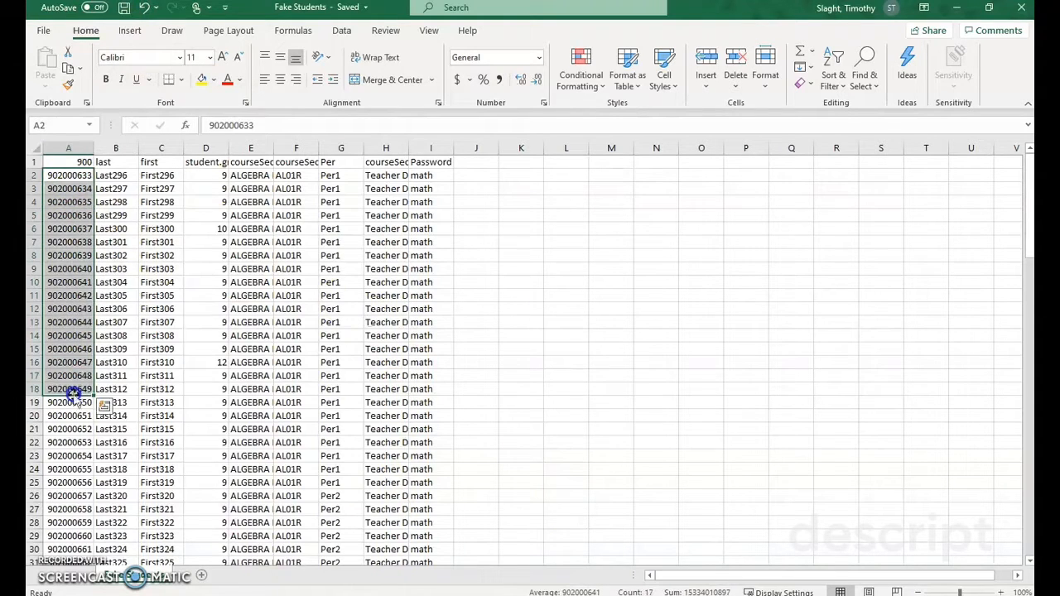
left_click_drag(71, 176, 71, 389)
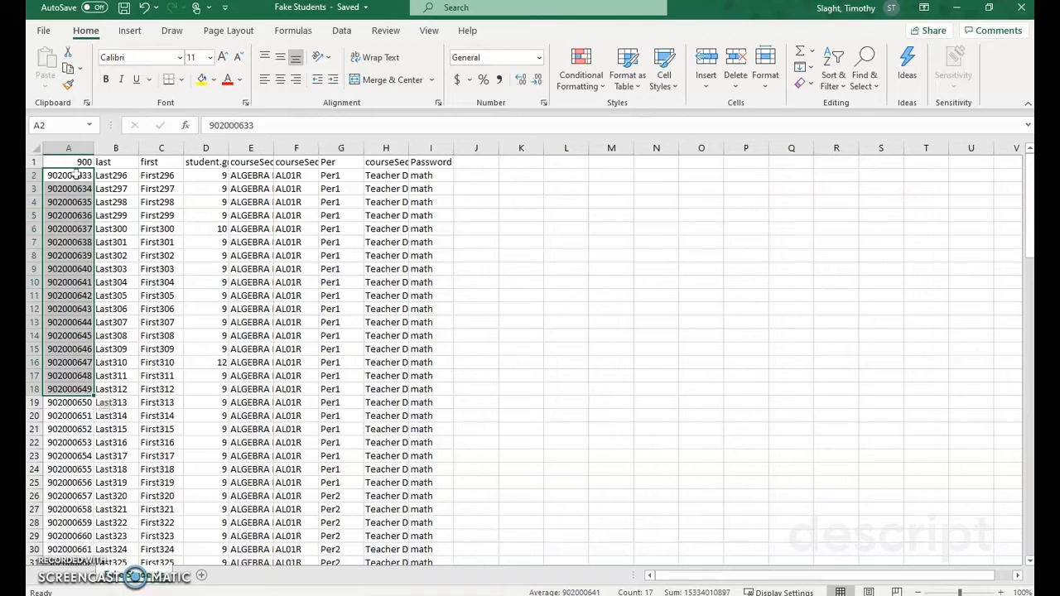
left_click(86, 178)
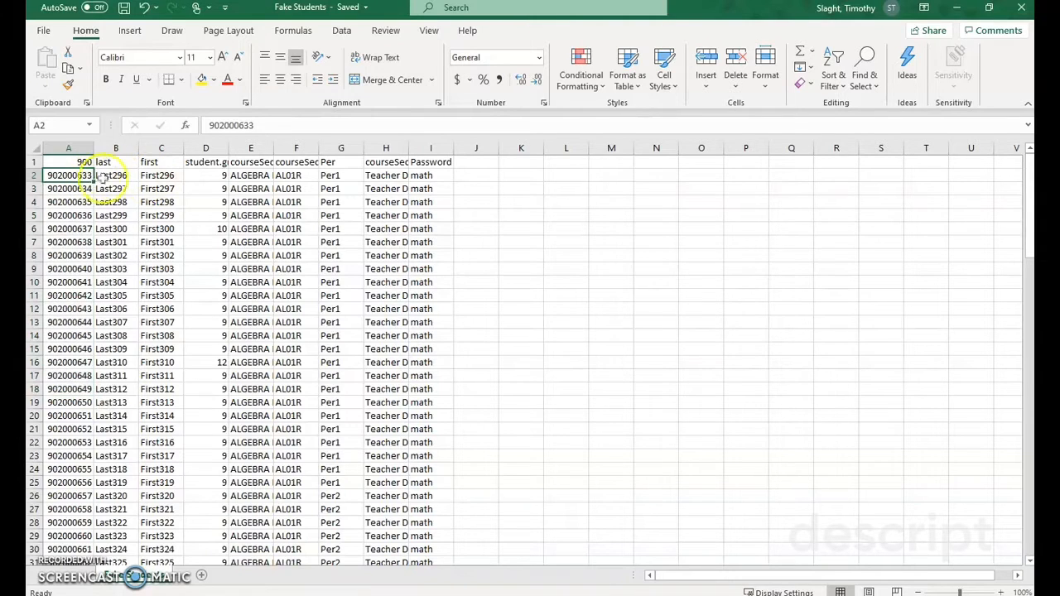
left_click(72, 174)
left_click_drag(72, 175, 74, 348)
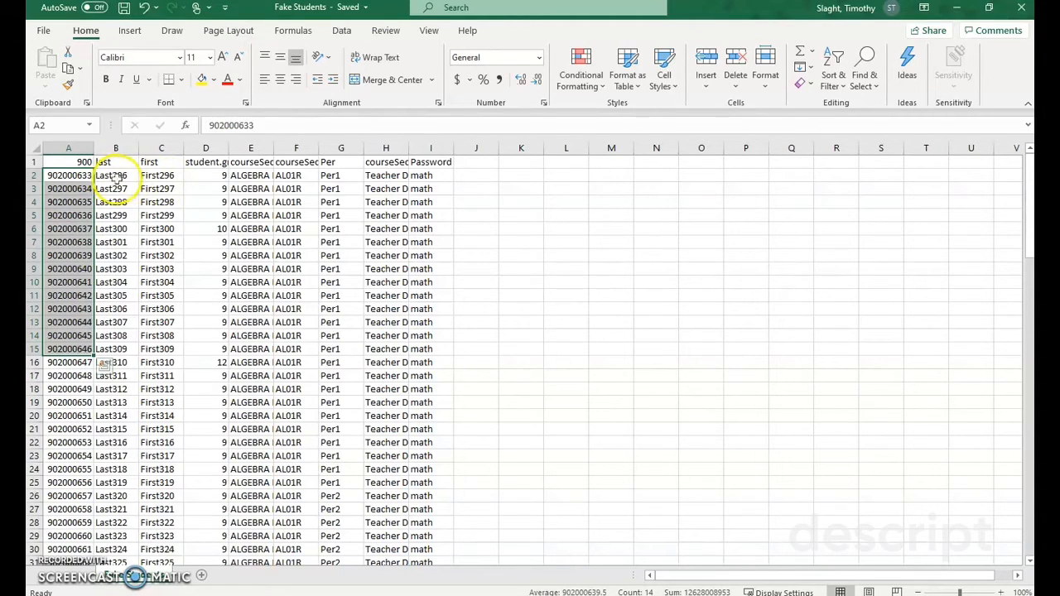
left_click_drag(53, 175, 56, 349)
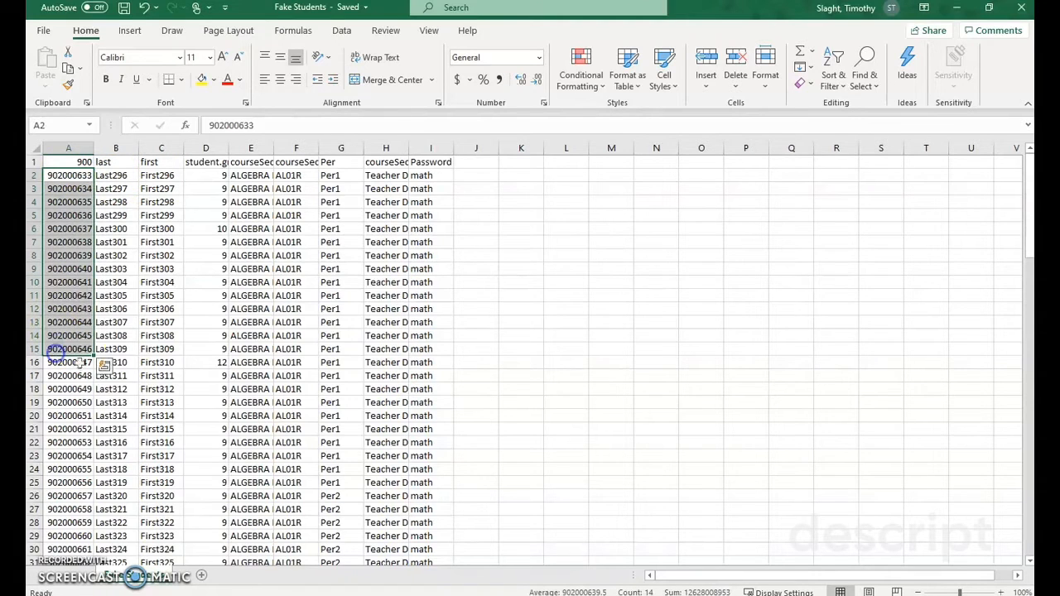
left_click_drag(436, 176, 439, 333)
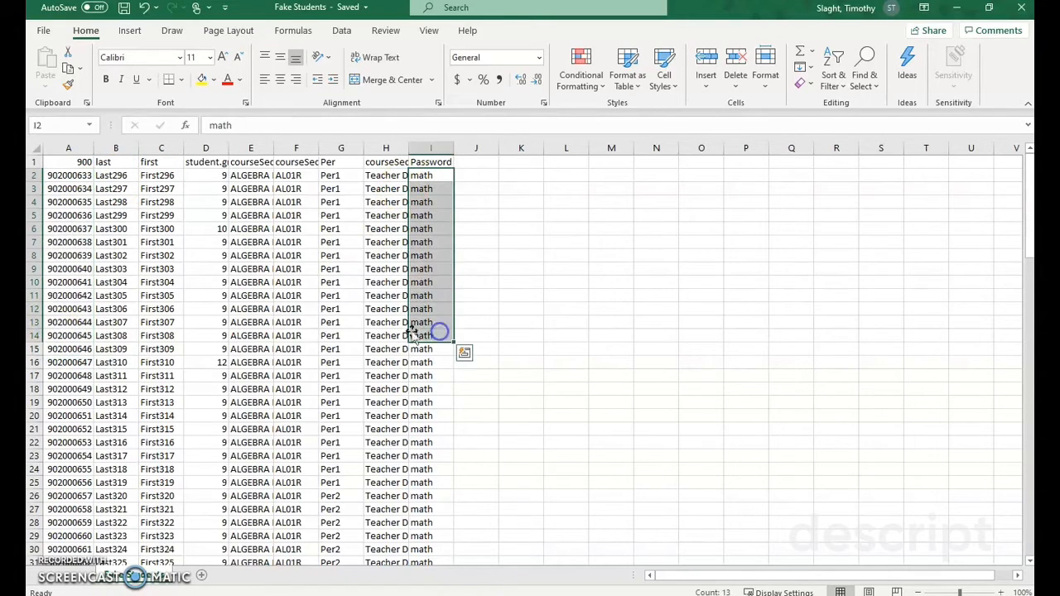
left_click_drag(335, 175, 339, 388)
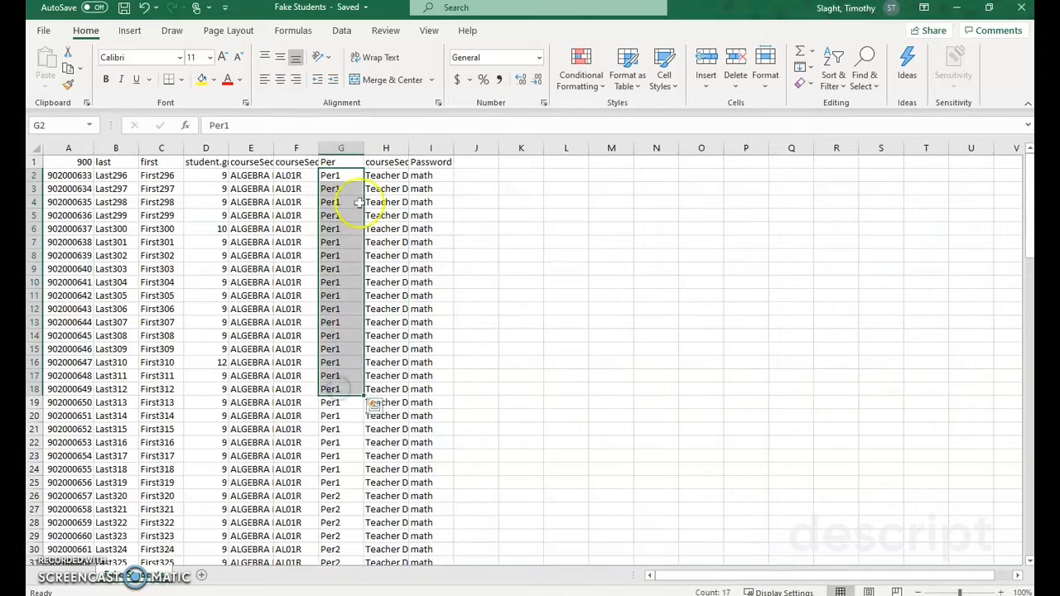
left_click(351, 177)
left_click_drag(338, 183, 338, 296)
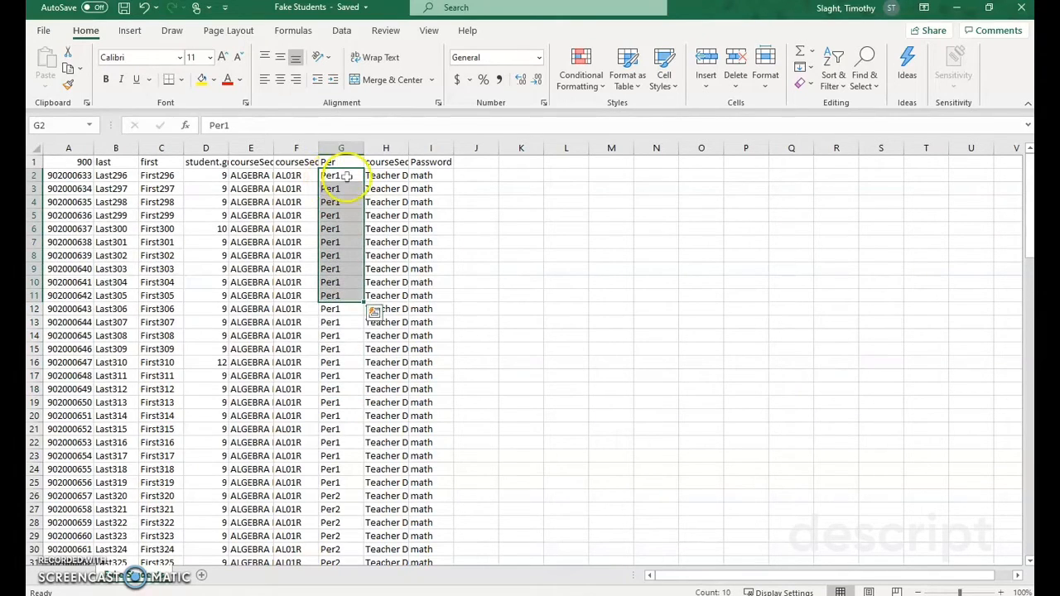
scroll(466, 339, "down", 3)
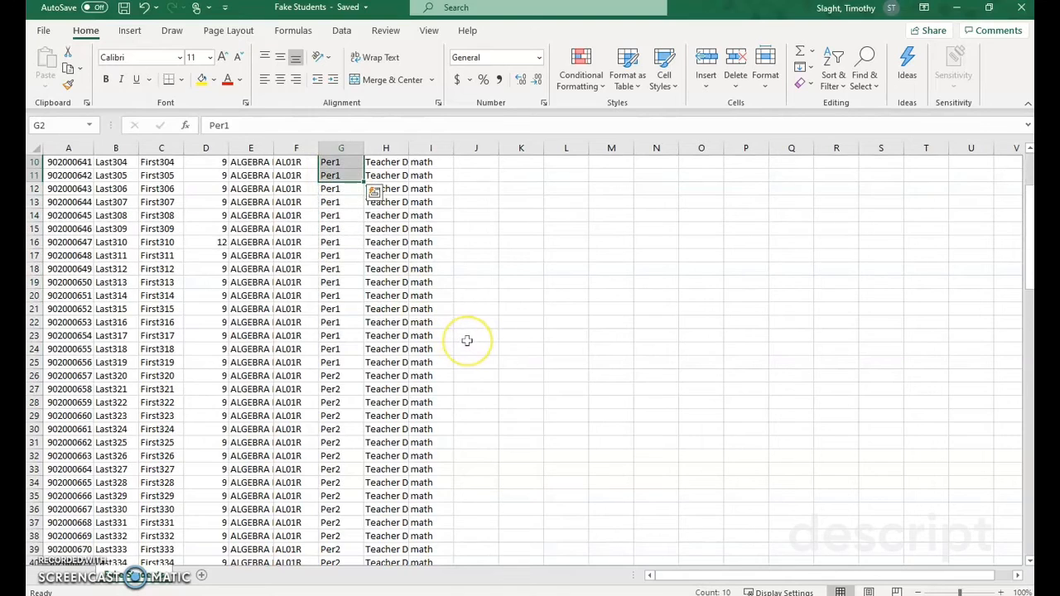
scroll(467, 341, "up", 2)
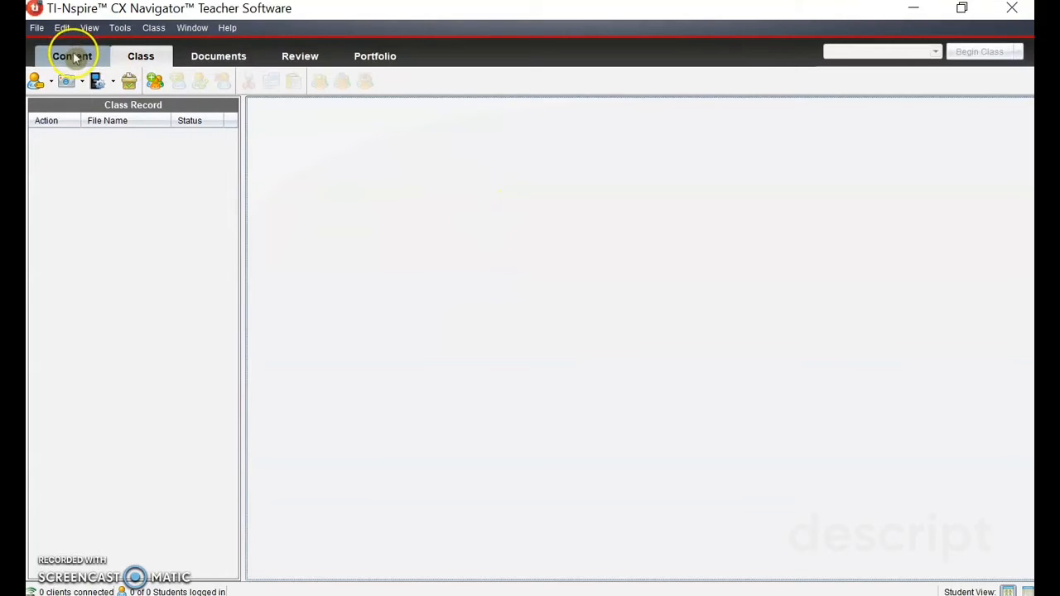
Step: Switch to TI-Nspire CX Navigator Teacher Software and look through the Content workspace and the Documents workspace with its handheld emulator
left_click(73, 57)
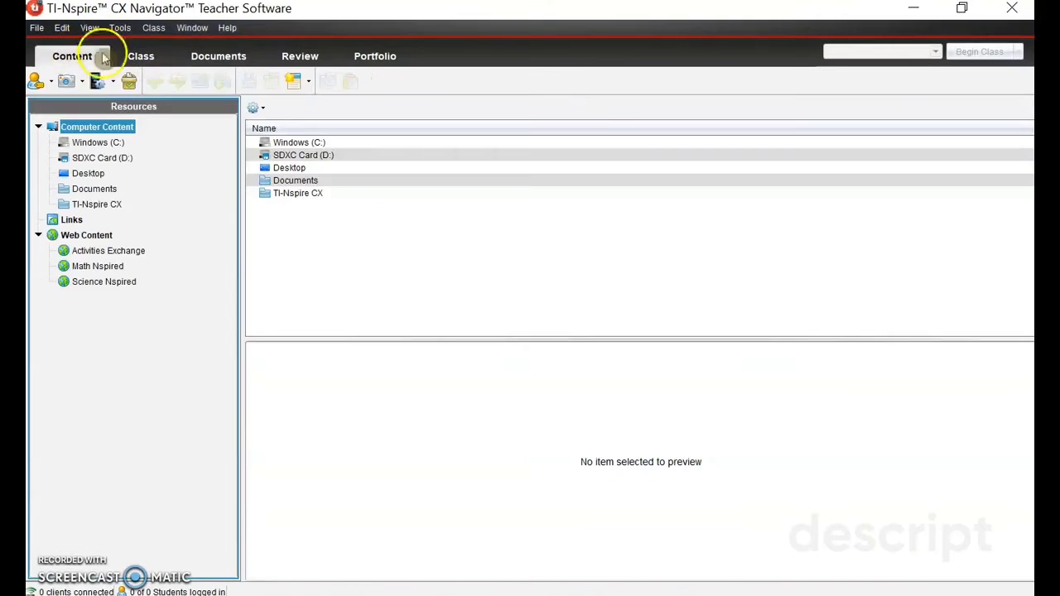
left_click(219, 57)
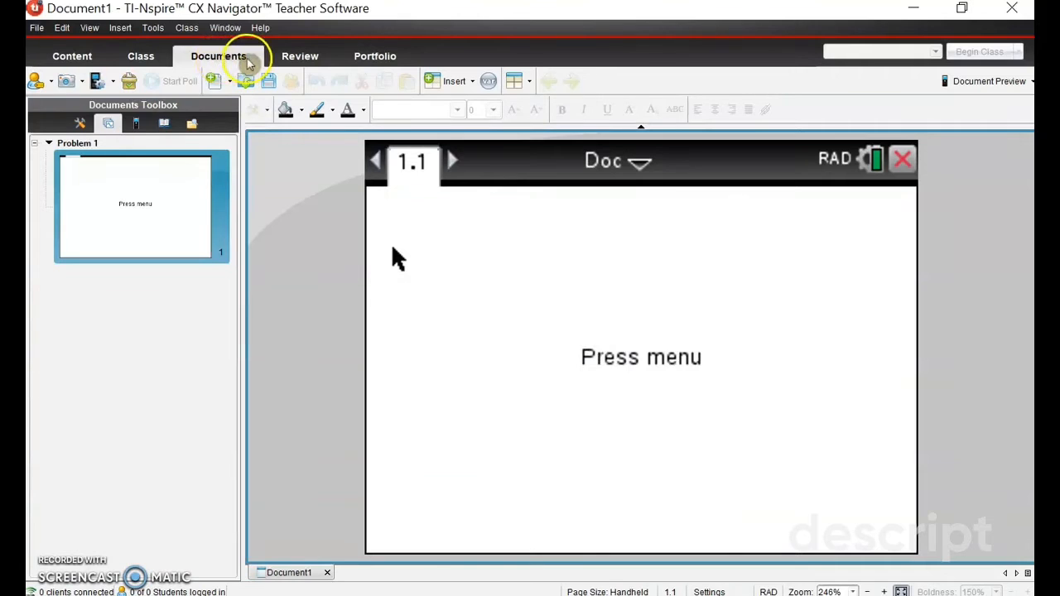
left_click(137, 123)
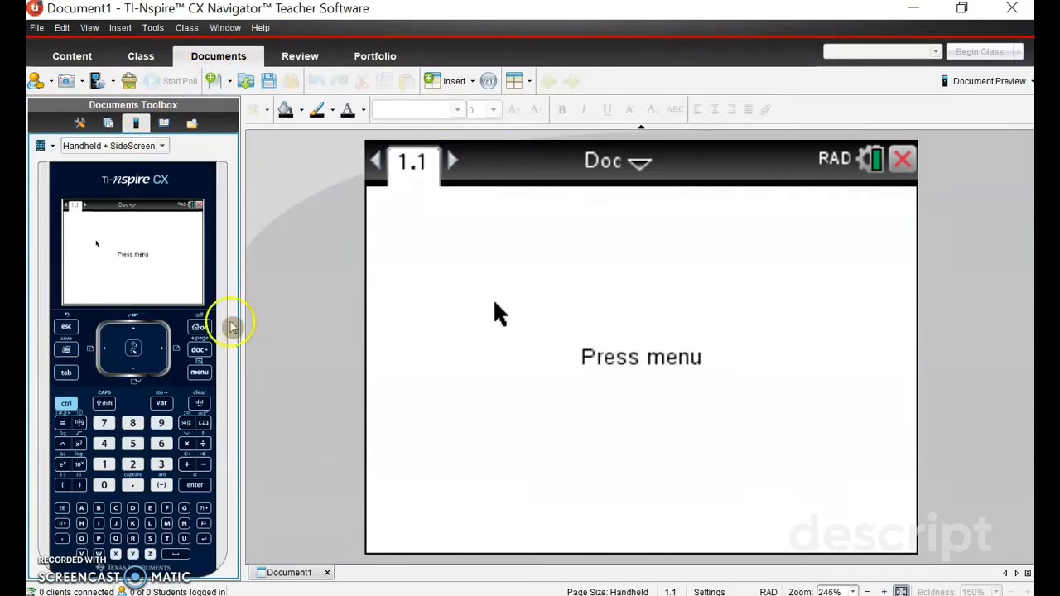
Step: Start adding classes in the Class workspace by uploading a CSV file, and choose Fake Students.csv from the Loading Classes in Software folder
left_click(149, 53)
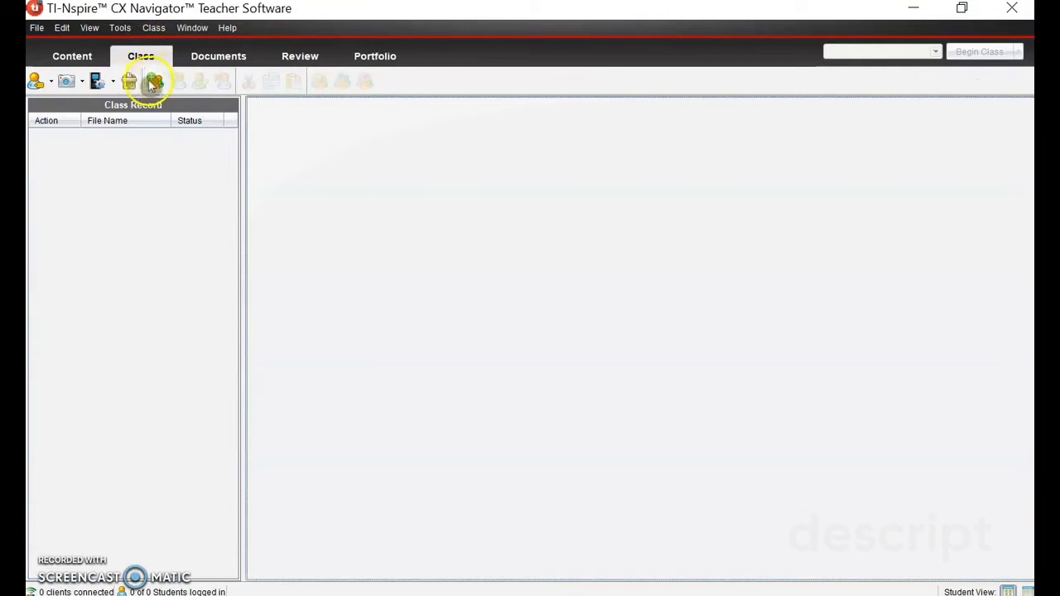
left_click(153, 82)
left_click(381, 289)
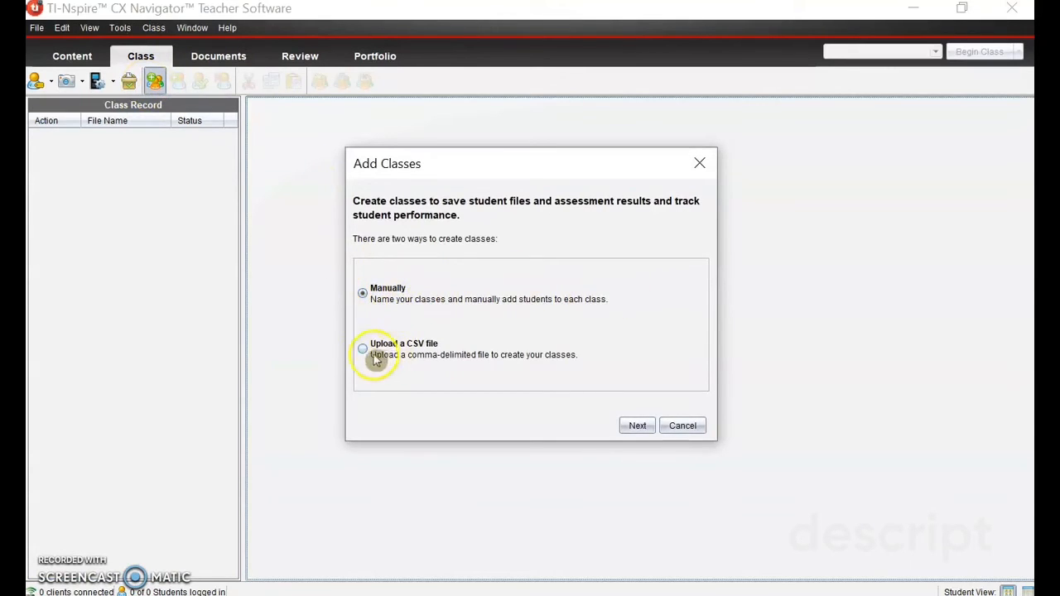
left_click(364, 352)
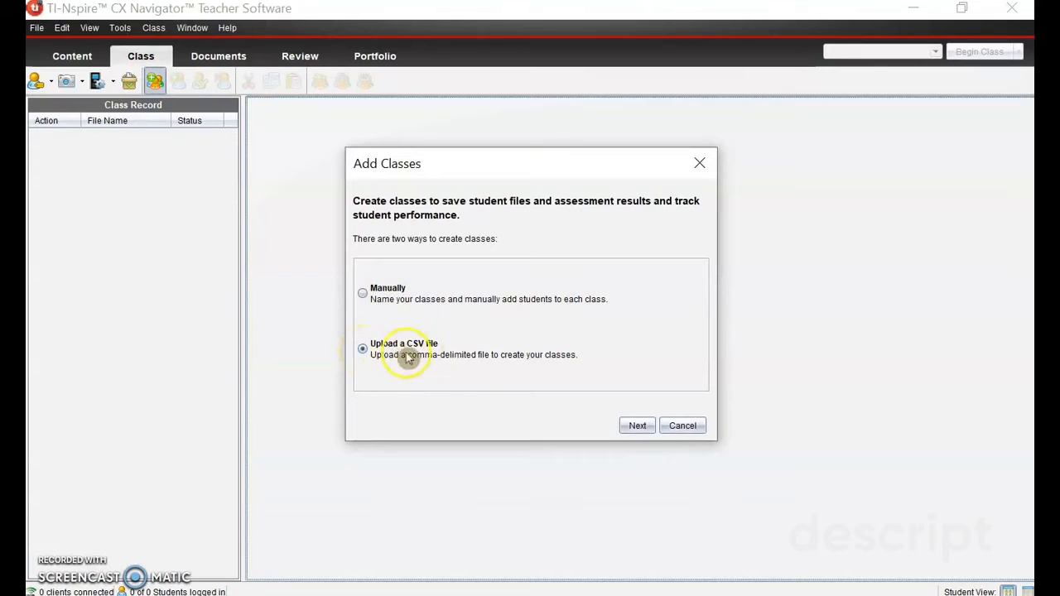
left_click(634, 429)
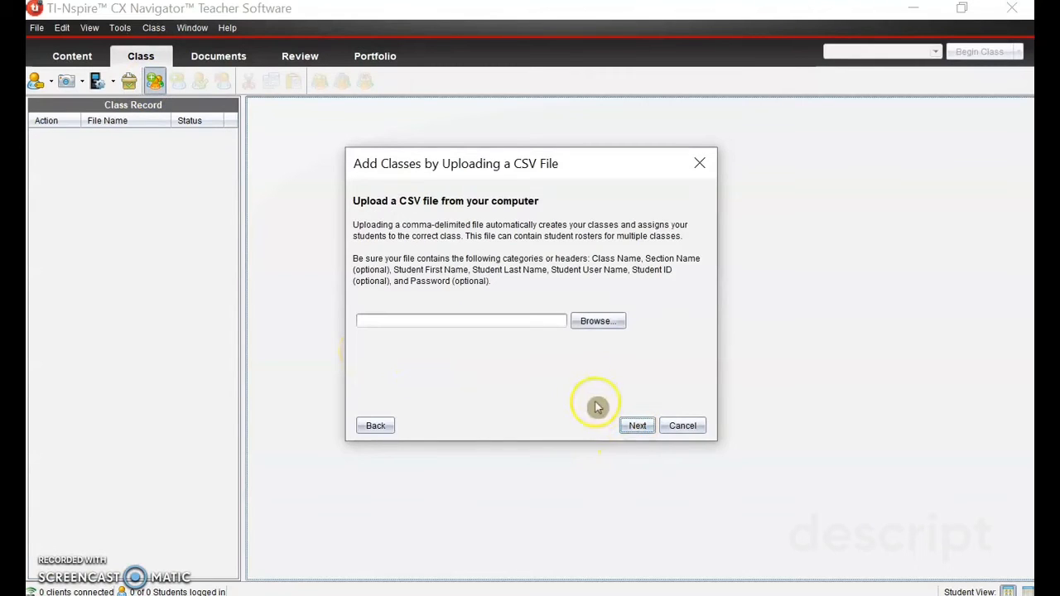
left_click(596, 322)
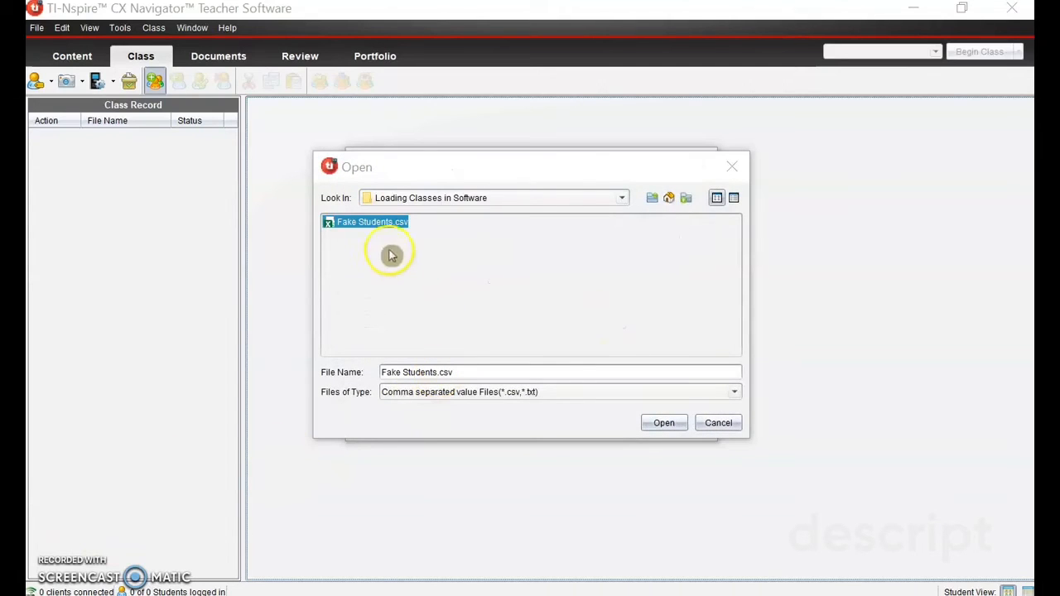
left_click(664, 424)
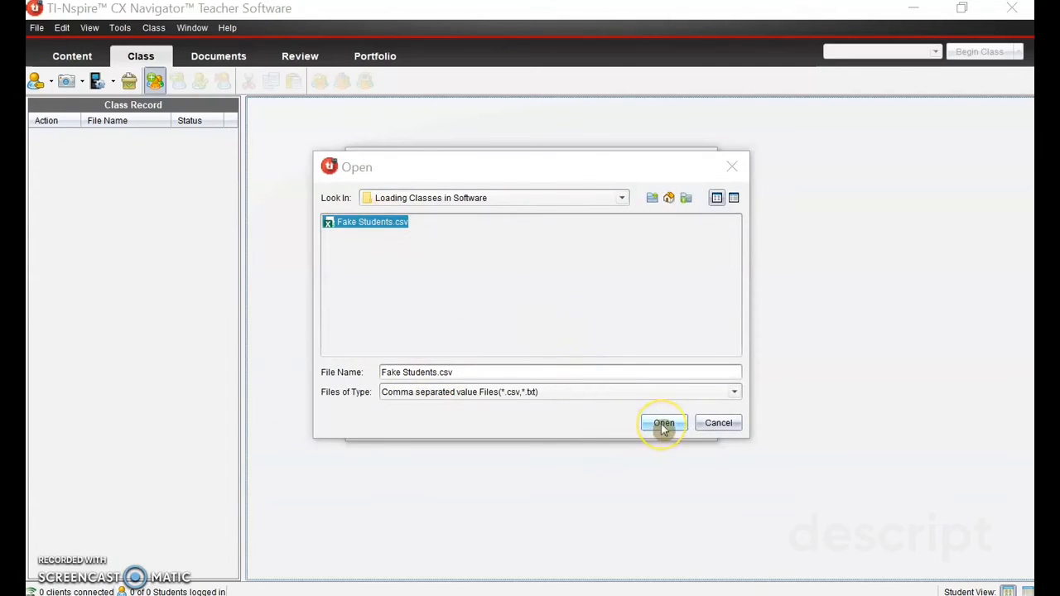
Step: Proceed to the field mapping and map Class Name to Per, First Name to first, and Last Name to last
left_click(637, 427)
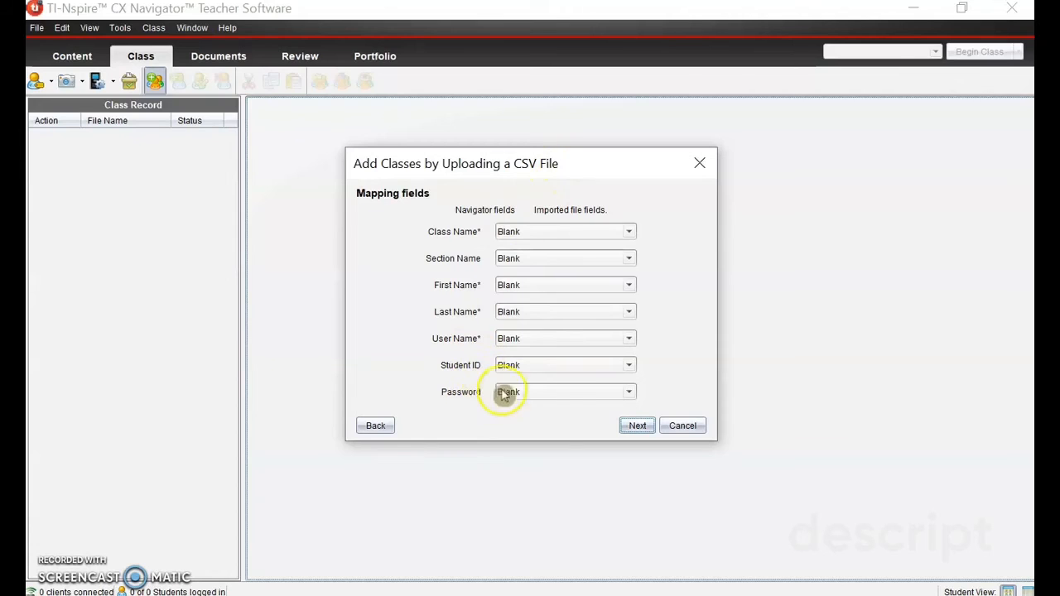
left_click(607, 236)
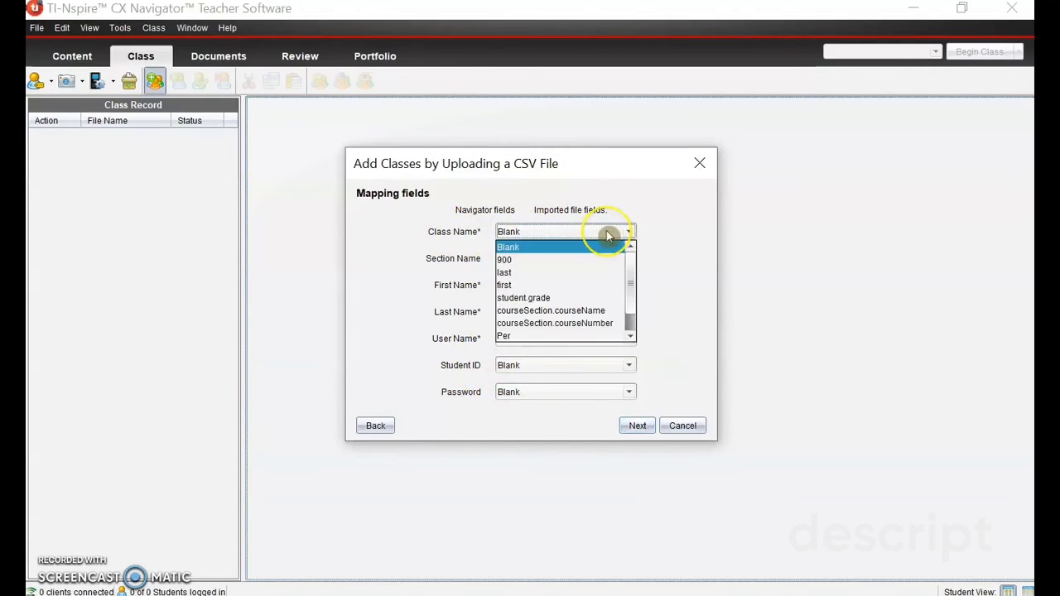
left_click(563, 335)
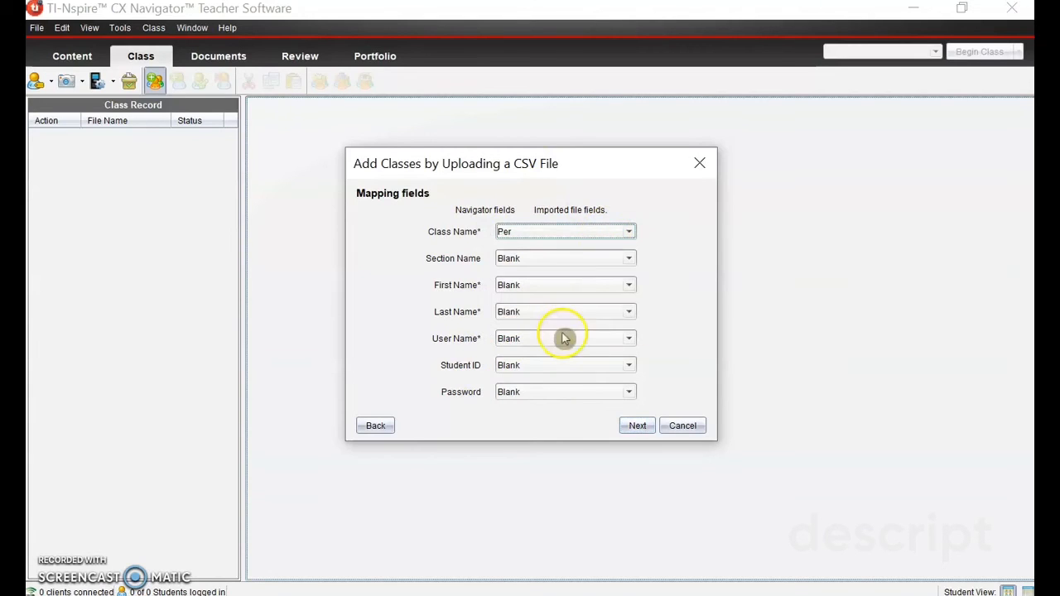
left_click(524, 286)
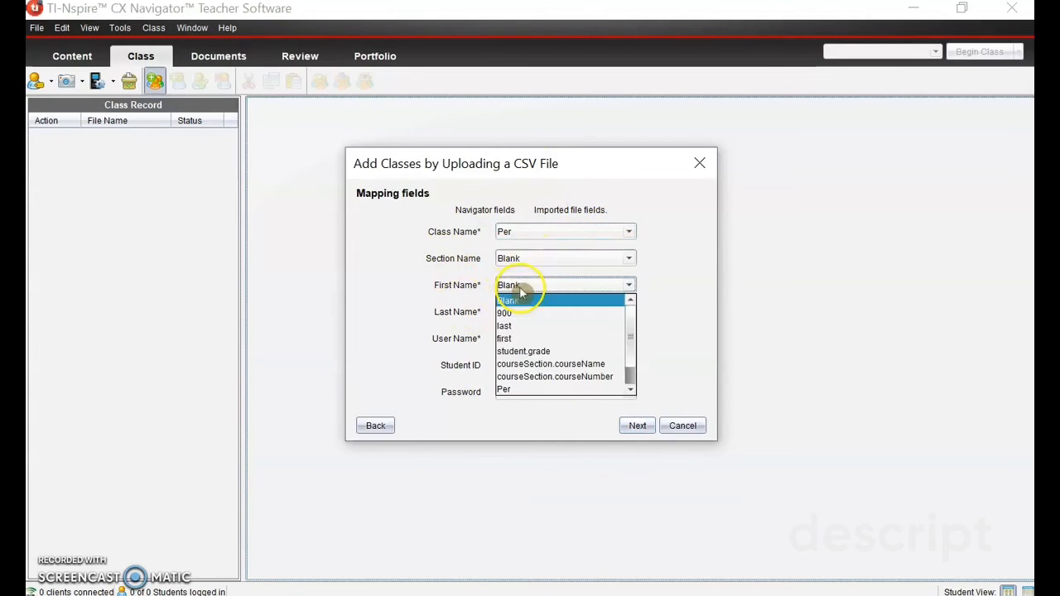
left_click(539, 339)
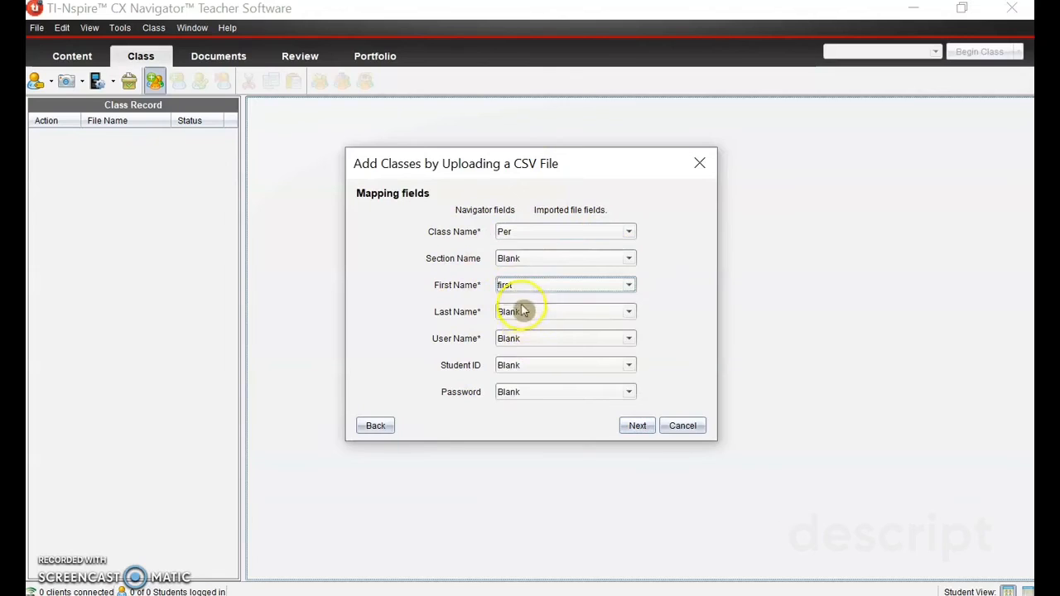
left_click(524, 312)
left_click(523, 353)
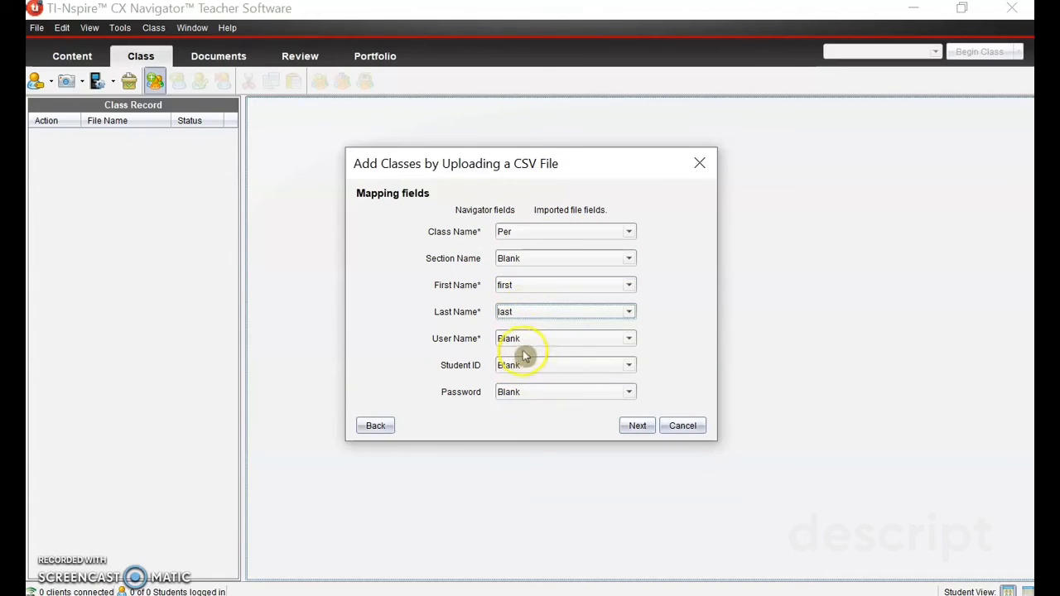
Step: Map User Name to 900 and Password to the file's Password column, leaving Section Name and Student ID blank, and complete the class import
left_click(530, 338)
left_click(525, 362)
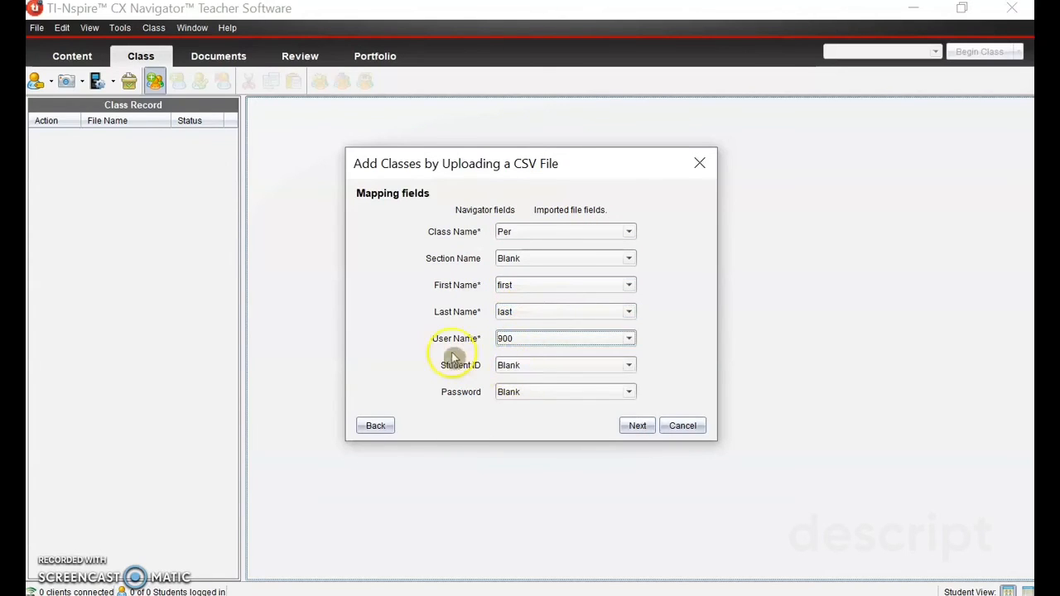
left_click(521, 394)
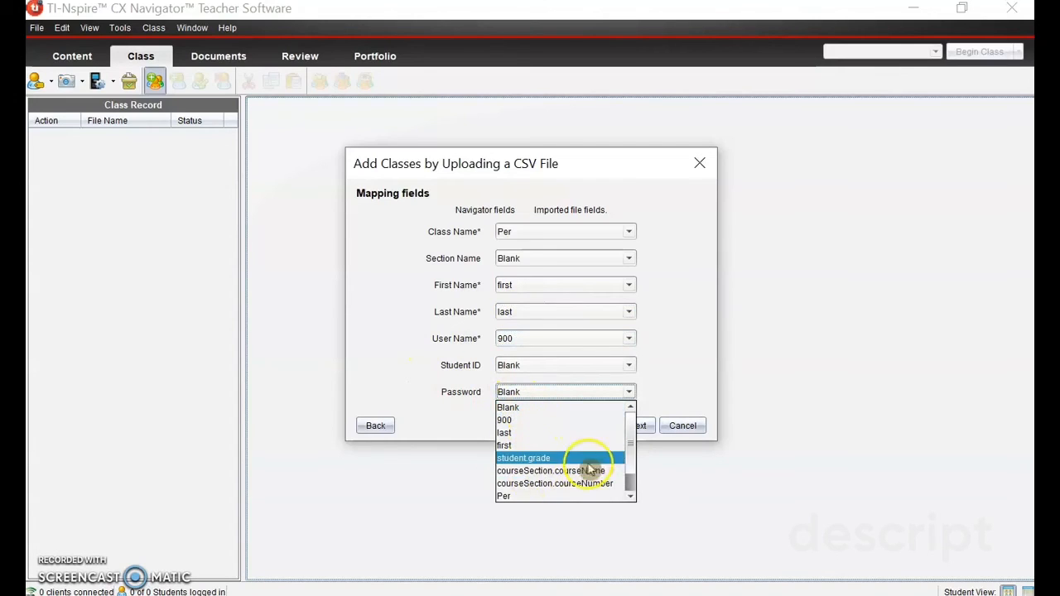
scroll(630, 461, "down", 2)
left_click(556, 500)
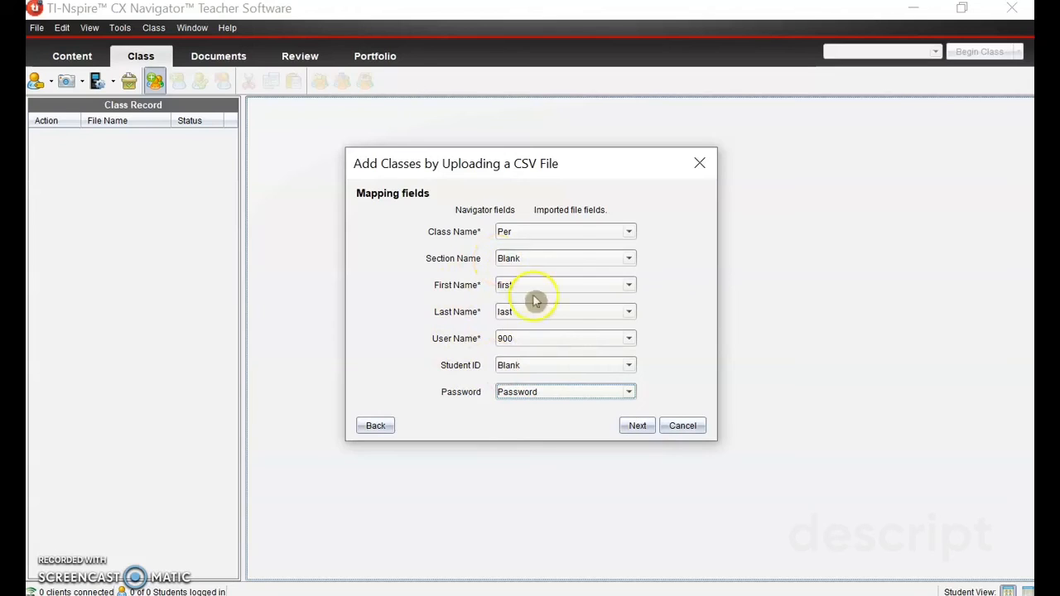
left_click(636, 425)
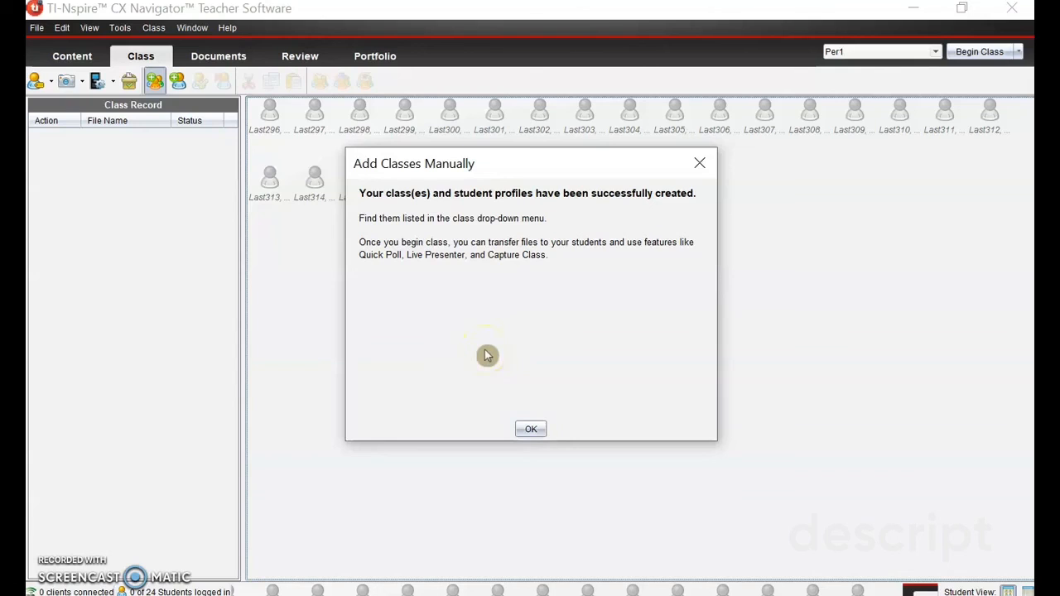
left_click(529, 432)
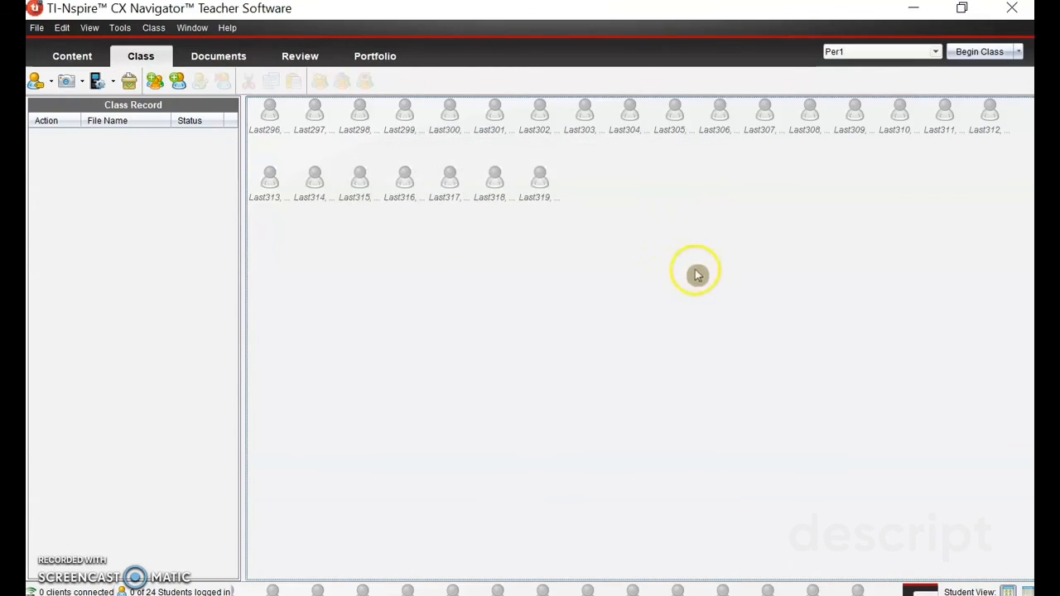
Step: Look through the student rosters of the classes Per1, Per2, Per3, Per4 and Per7 one after another
left_click_drag(695, 269, 258, 132)
left_click(918, 53)
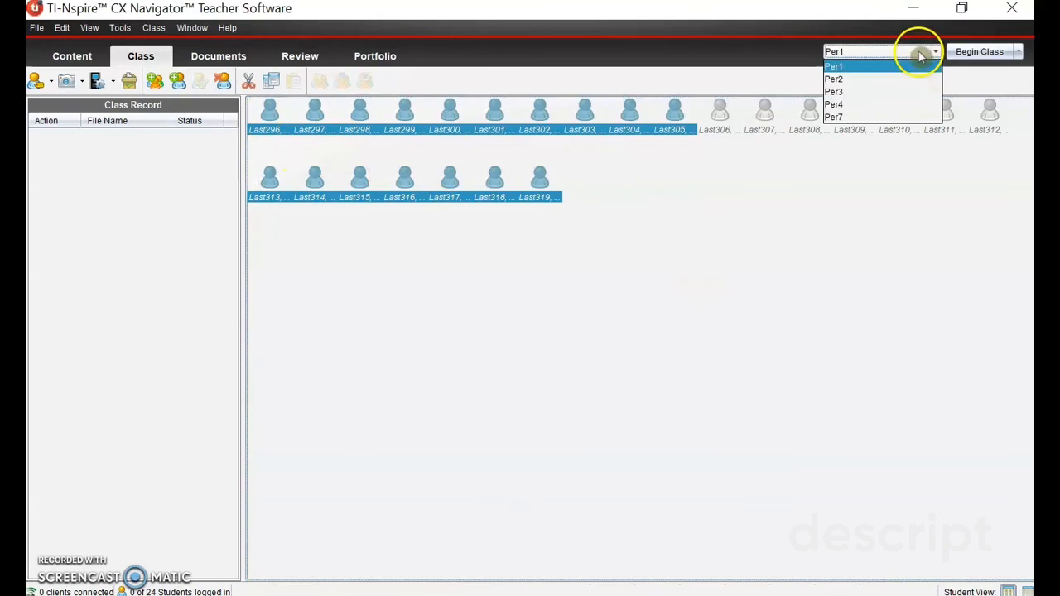
left_click(881, 79)
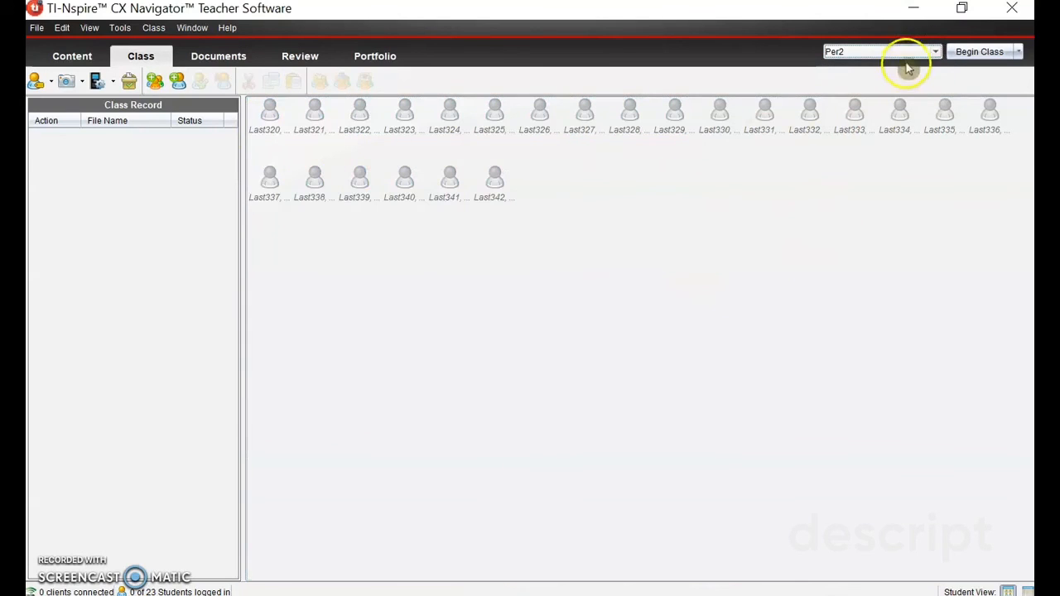
left_click(912, 55)
left_click(871, 91)
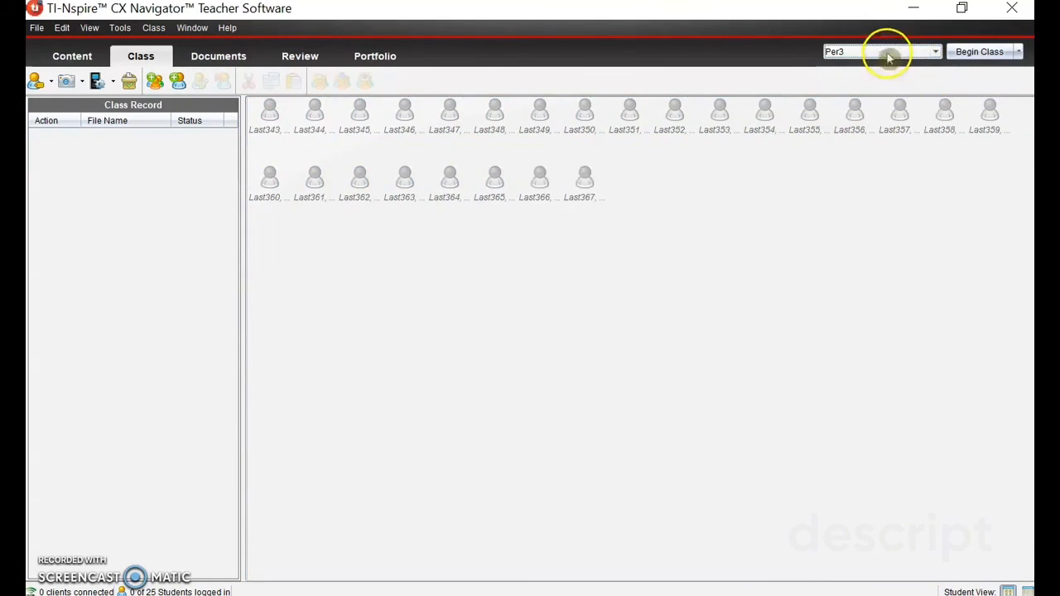
left_click(885, 53)
left_click(869, 104)
left_click(870, 53)
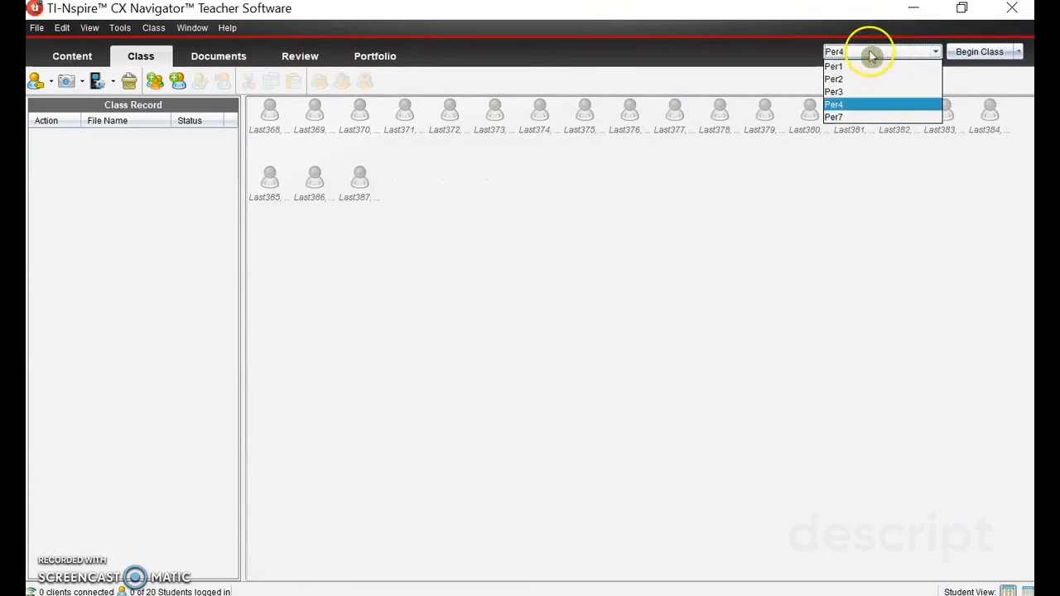
left_click(859, 117)
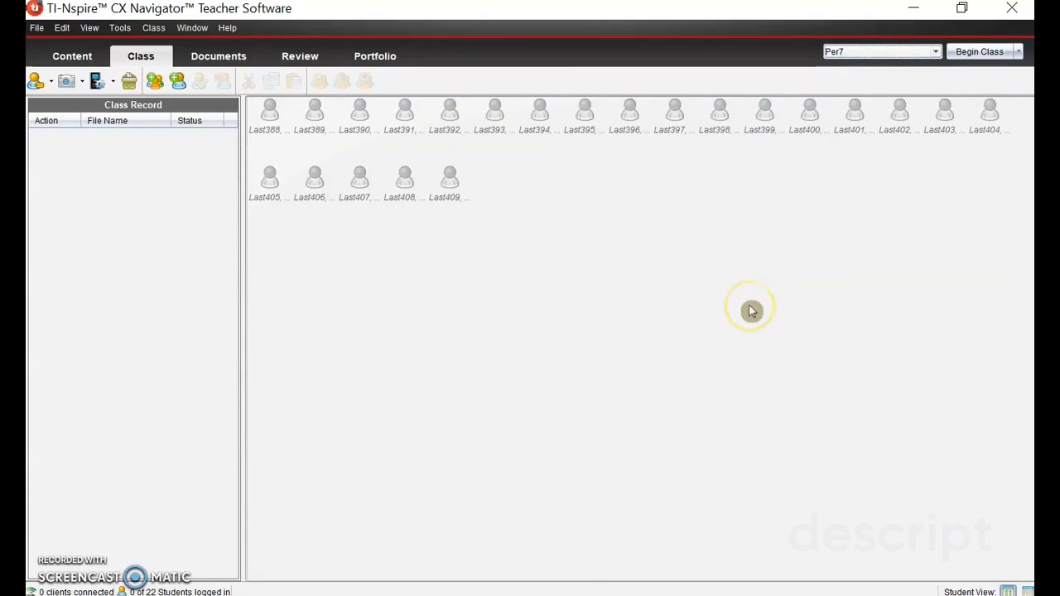